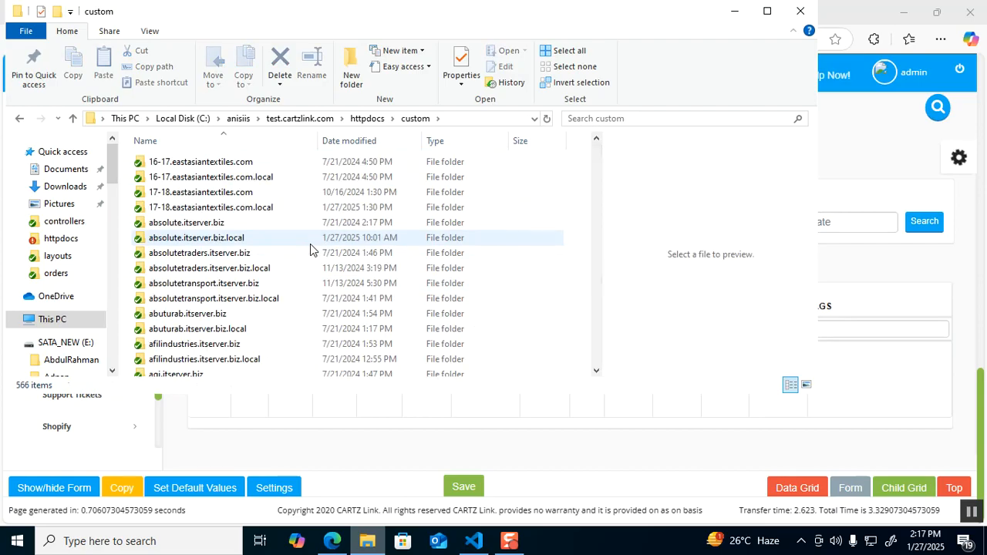
In the kidsmania.itserver.biz.local custom folder, open views, then orders, and select admin_so.php
key(Down)
key(Return)
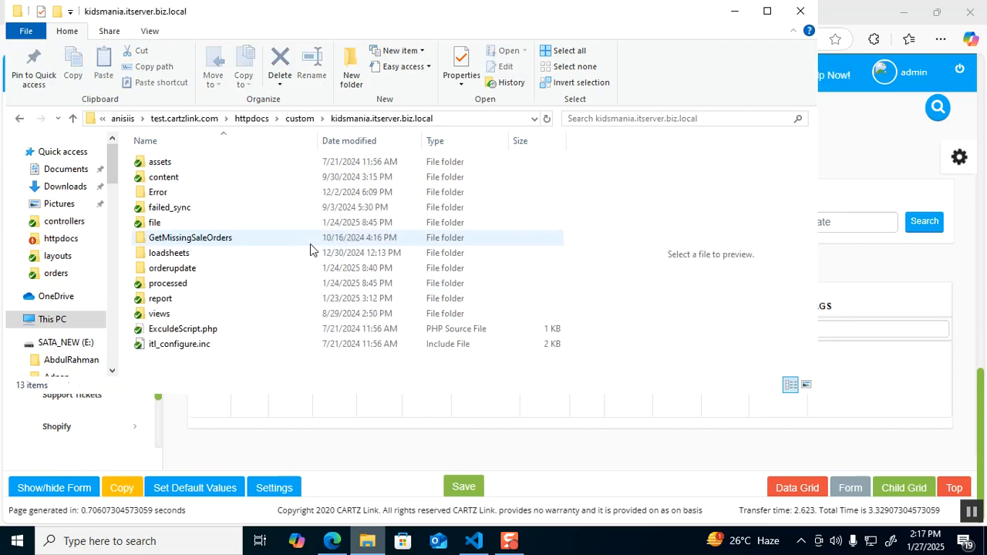
text(v)
key(Return)
text(o)
key(Return)
text(admin_so)
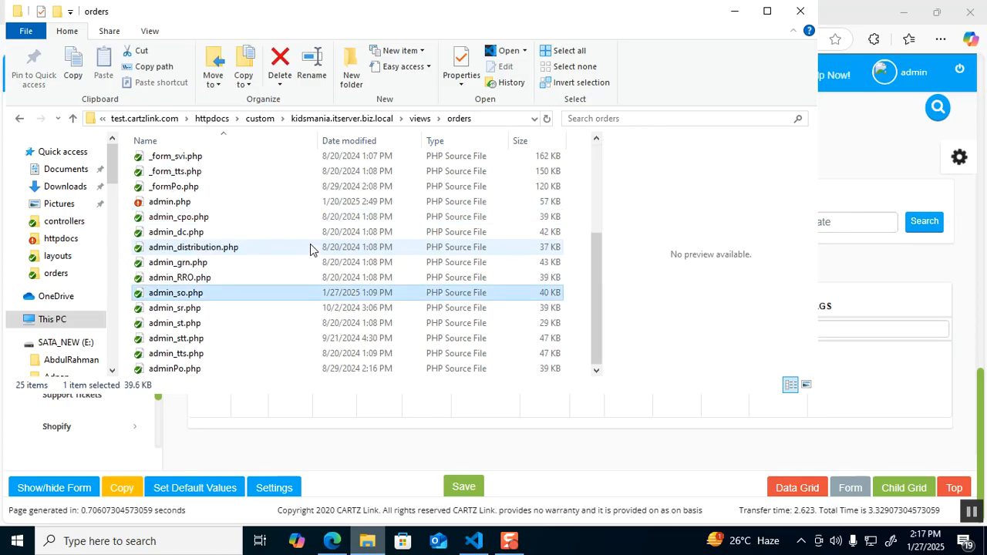
Switch to the Sale Order page in Edge and examine the admin_so.php view path logged in the developer console
click(411, 447)
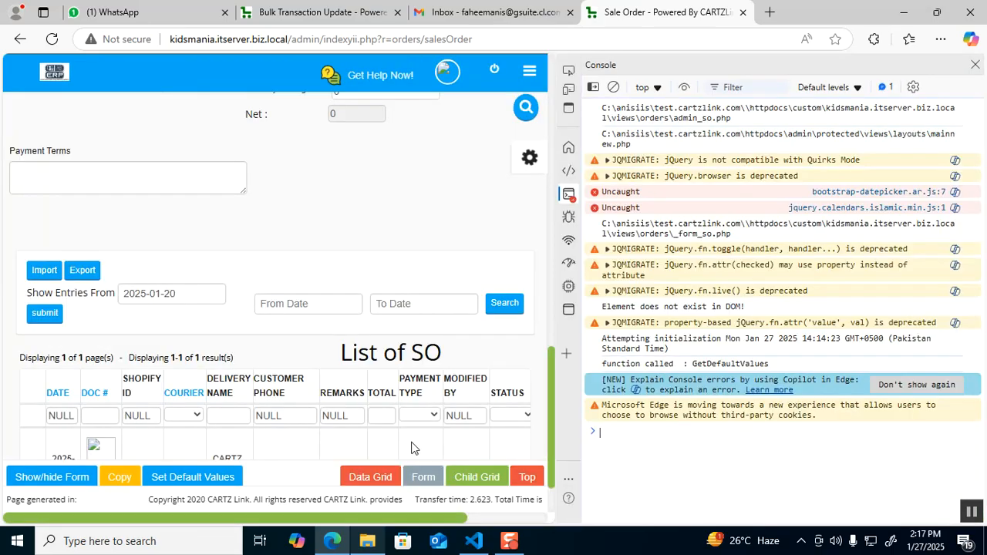
key(F12)
scroll(648, 231, up, 3)
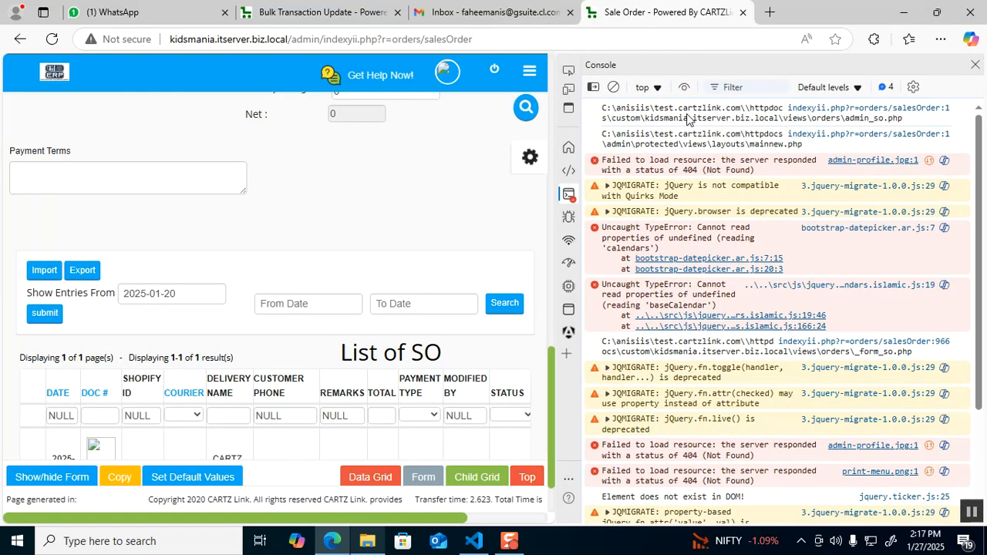
triple_click(689, 118)
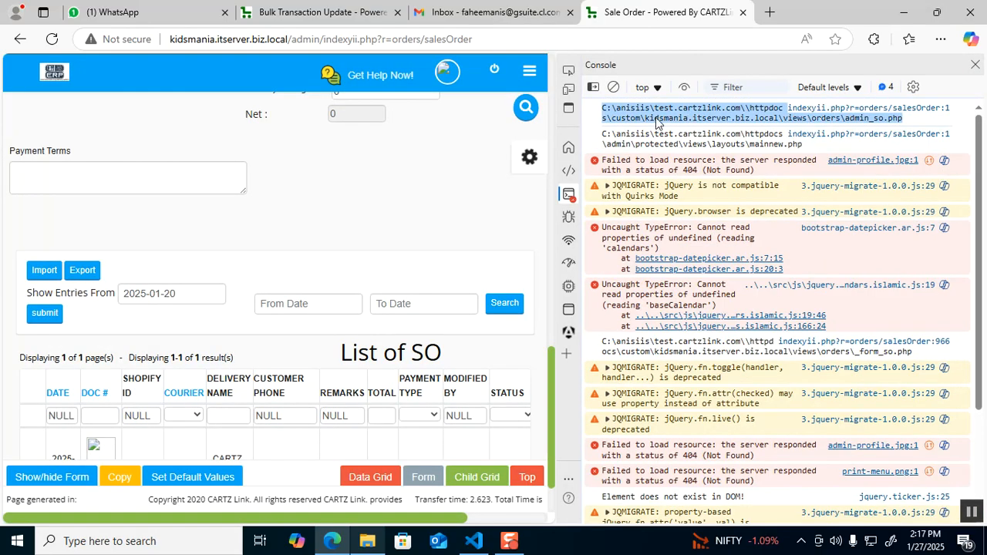
drag(645, 120, 614, 123)
double_click(766, 126)
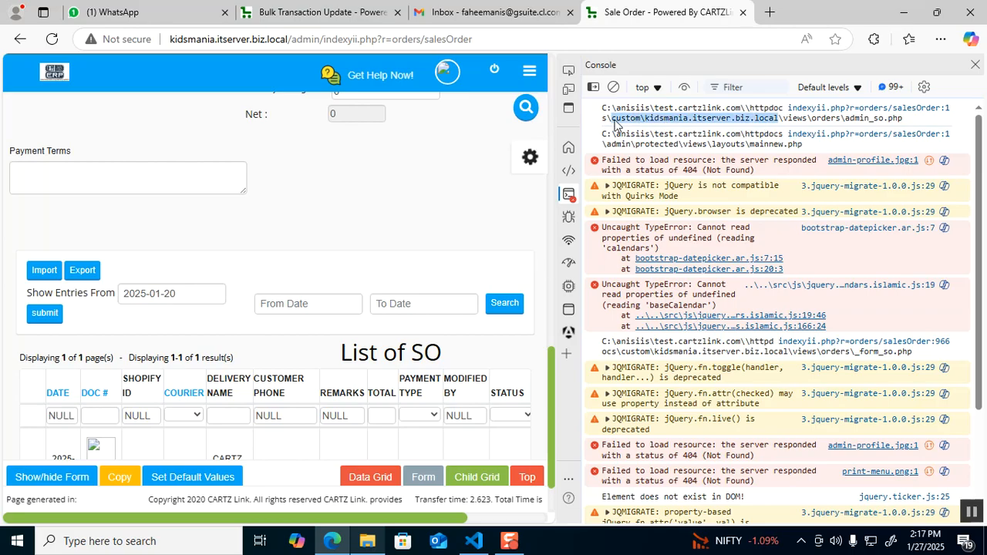
double_click(615, 122)
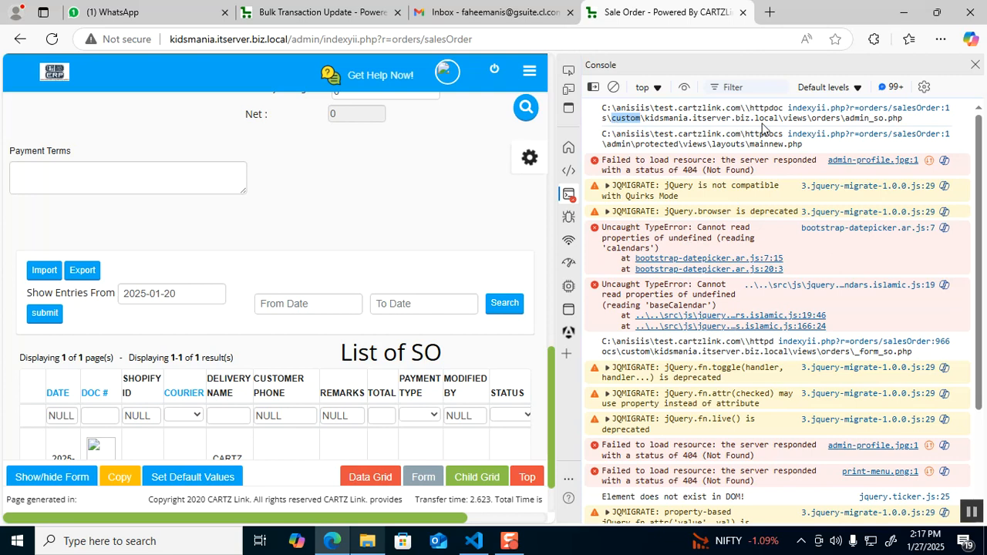
click(764, 128)
drag(765, 123, 645, 122)
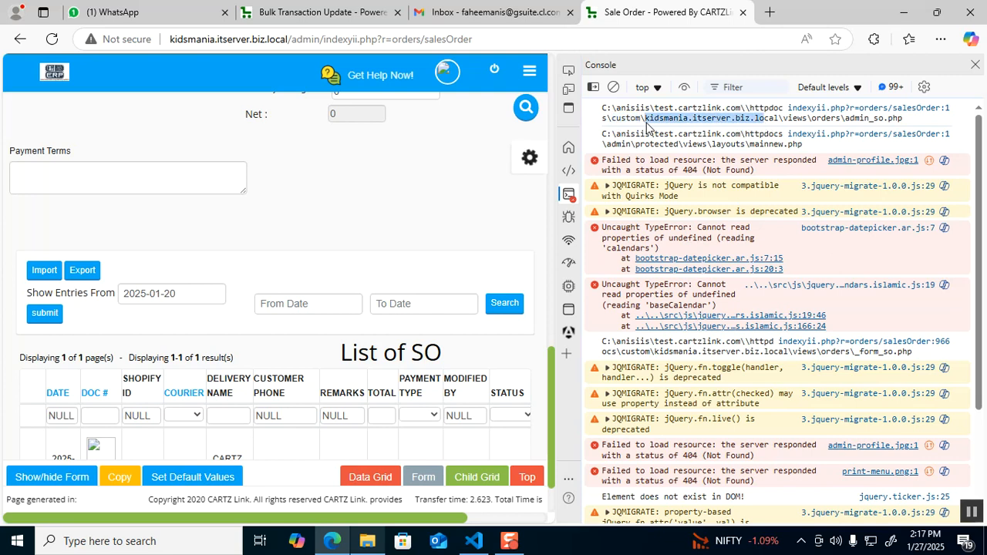
Check the .local domain in the Sale Order page's address and close the developer console
double_click(269, 40)
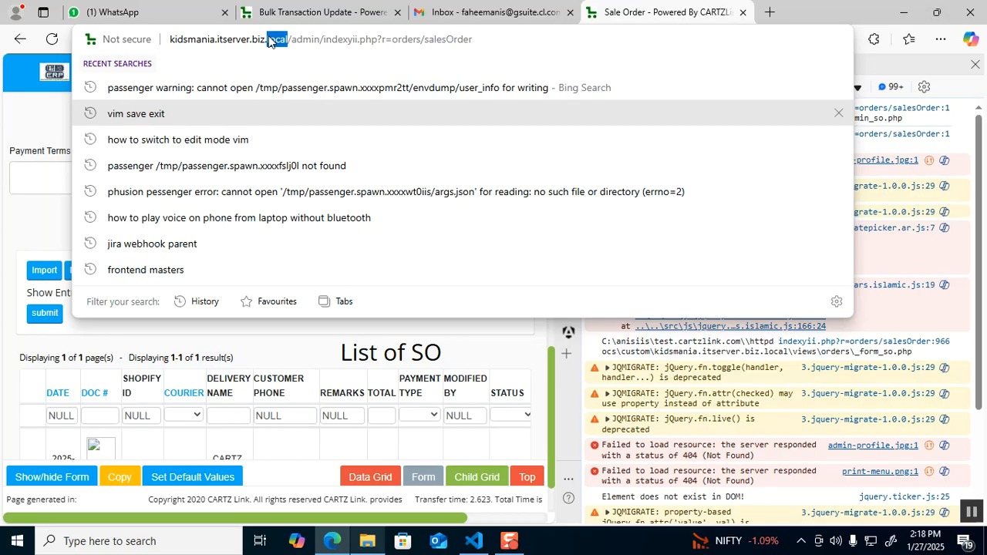
click(408, 353)
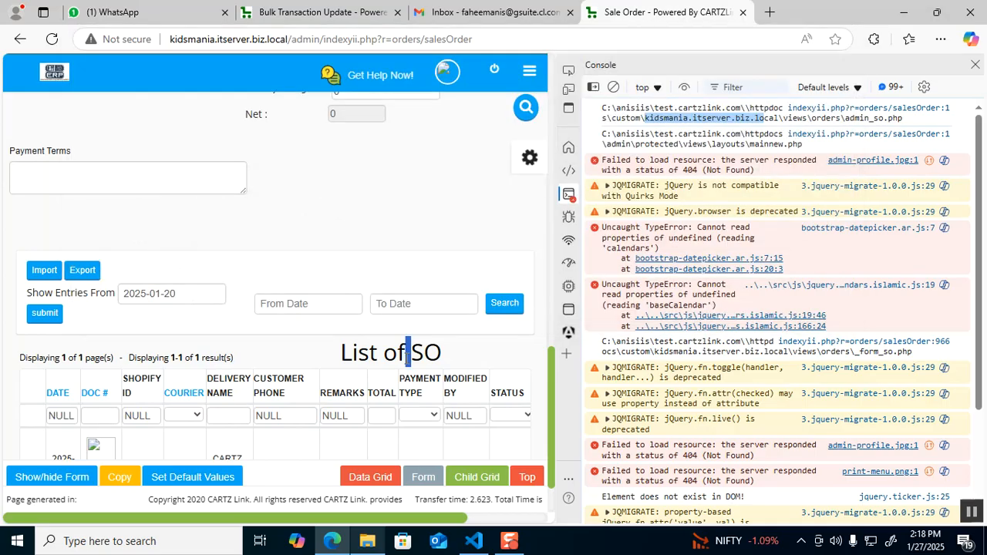
triple_click(408, 352)
click(406, 362)
click(974, 65)
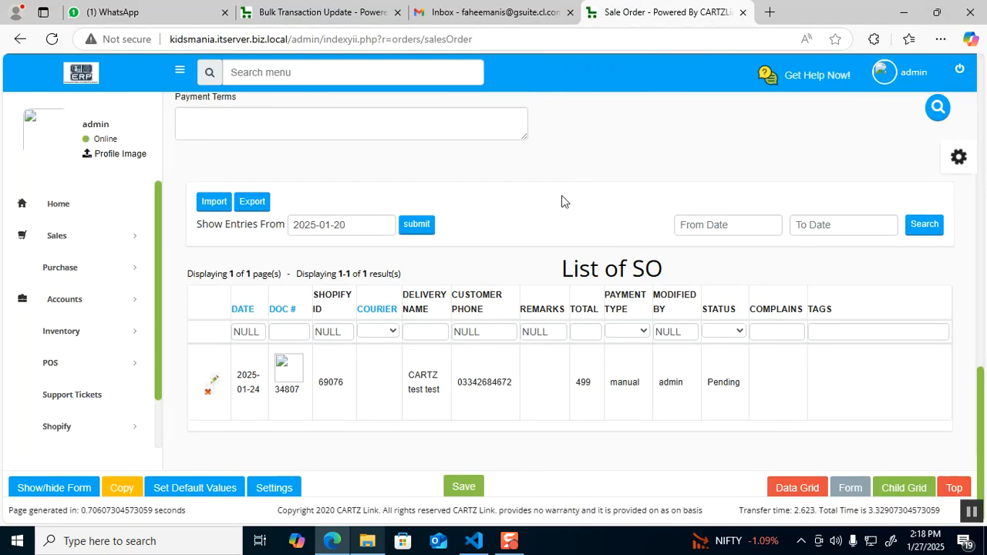
scroll(562, 201, up, 4)
Launch SQL Server 2014 Management Studio and connect to the local server as sa, entering the account password
key(super)
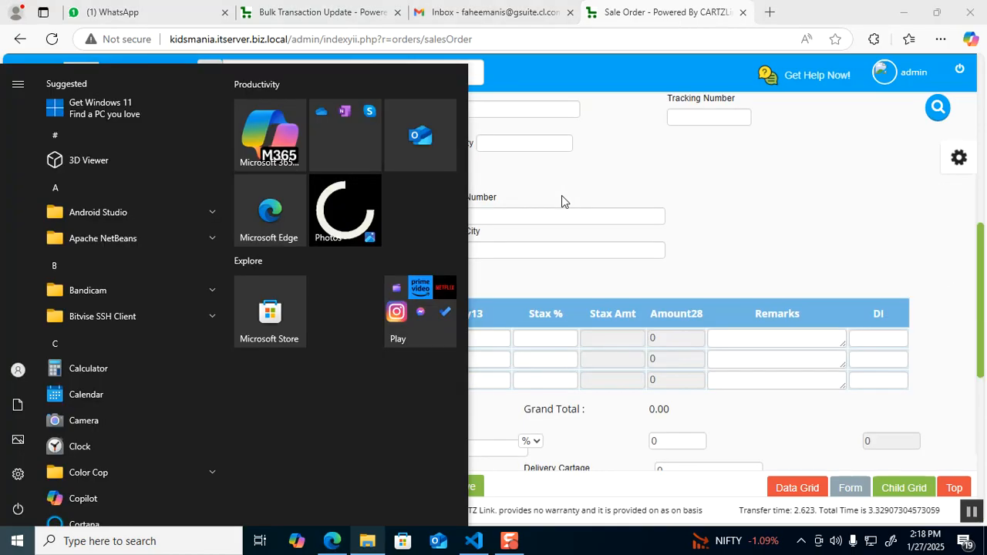
text(sq)
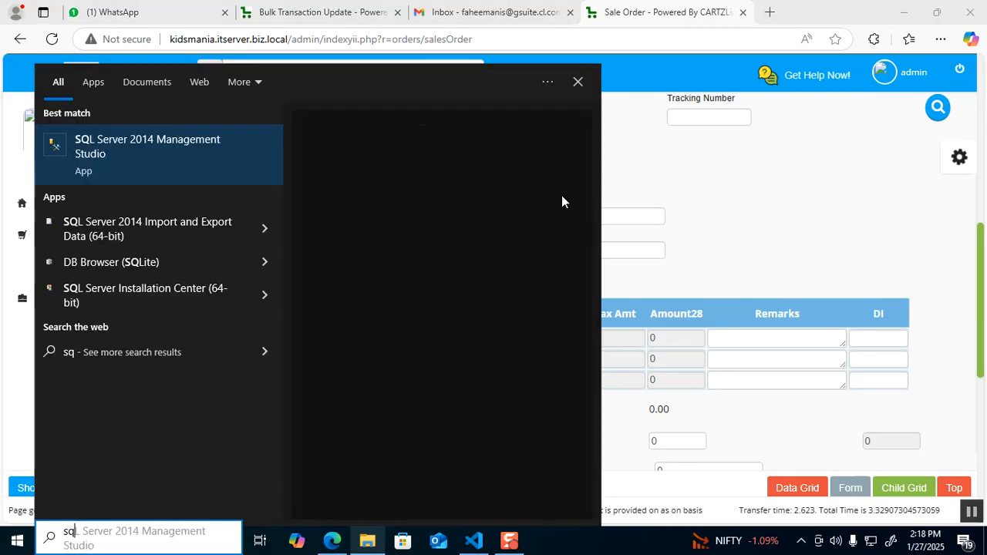
key(Return)
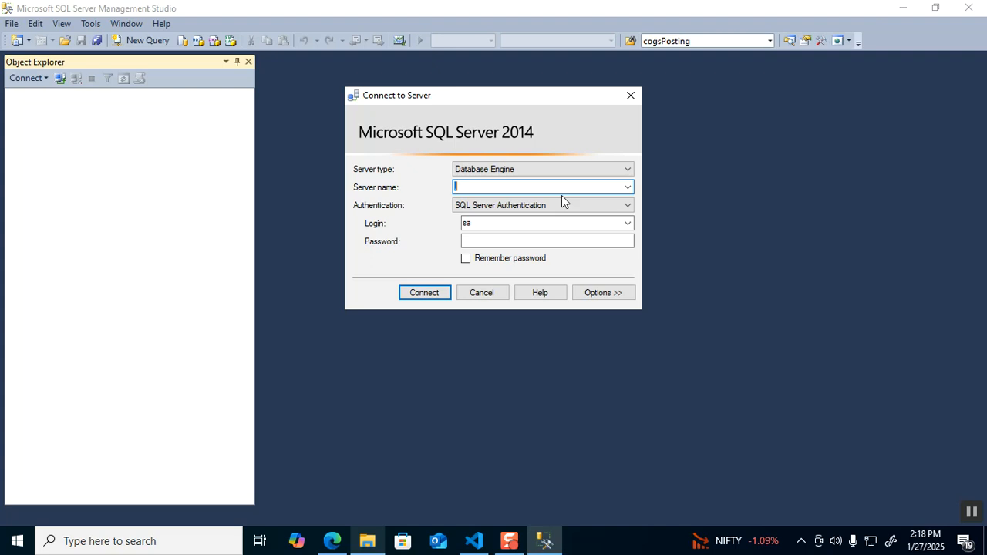
key(Tab)
key(Tab)
key(Tab)
text(****)
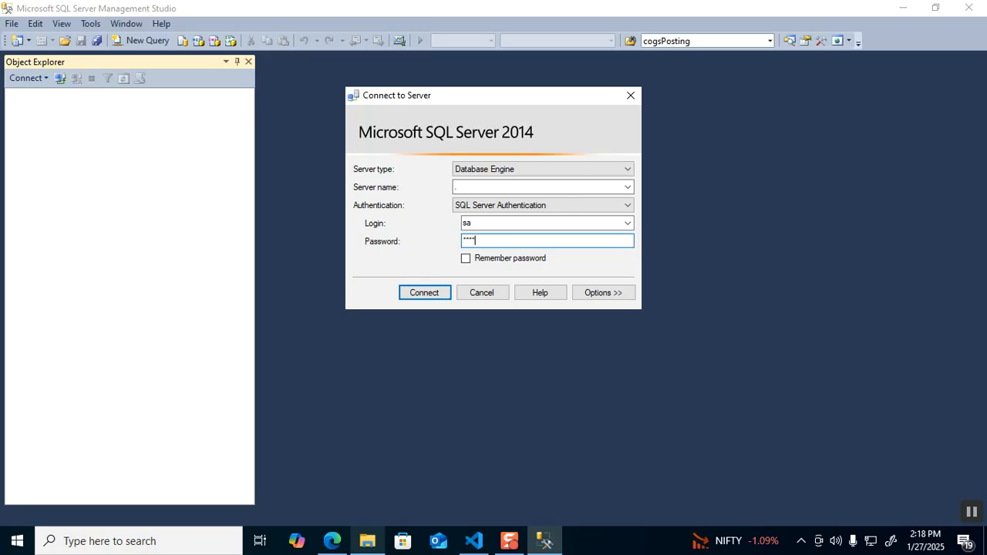
key(Return)
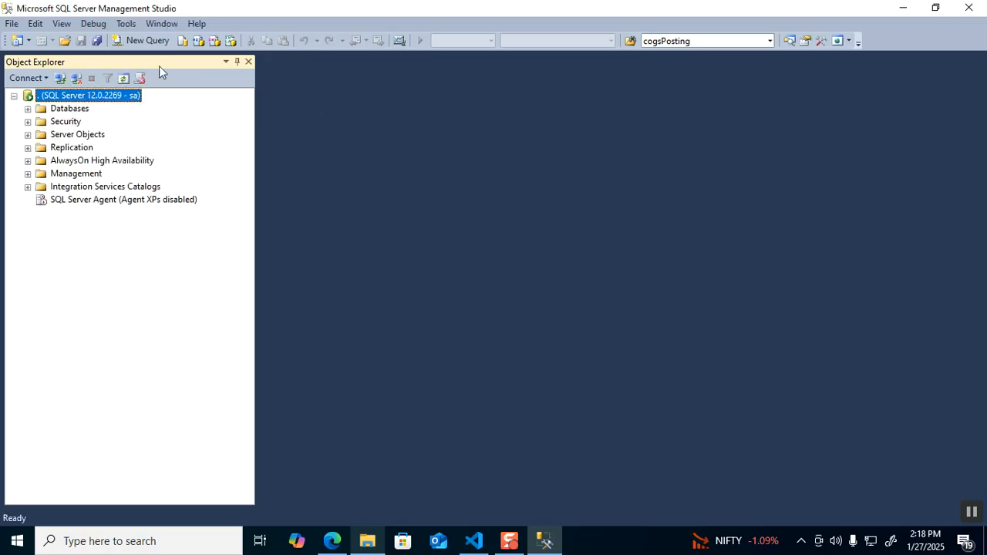
Create a new query and set its database to cl_kidsmania
click(143, 42)
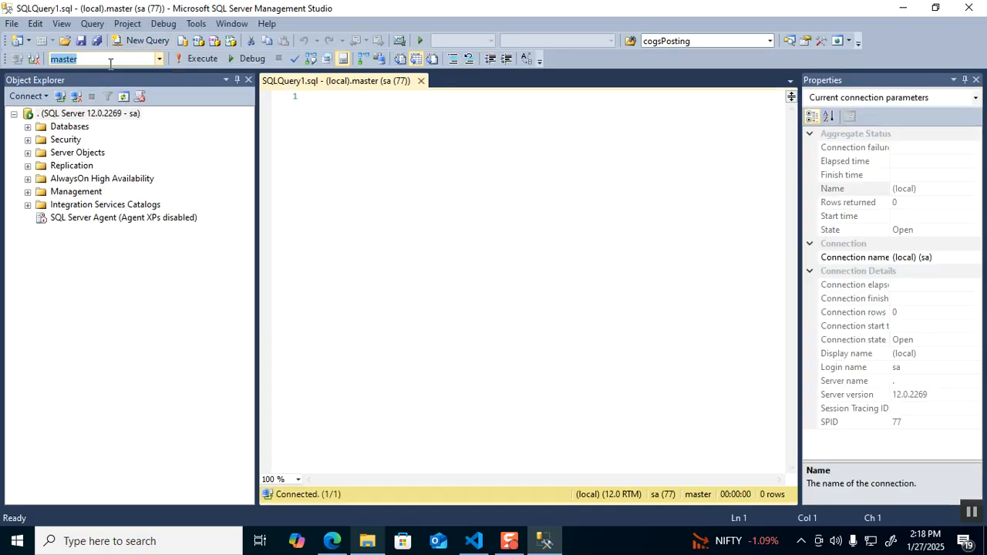
text(cl_kidsmania)
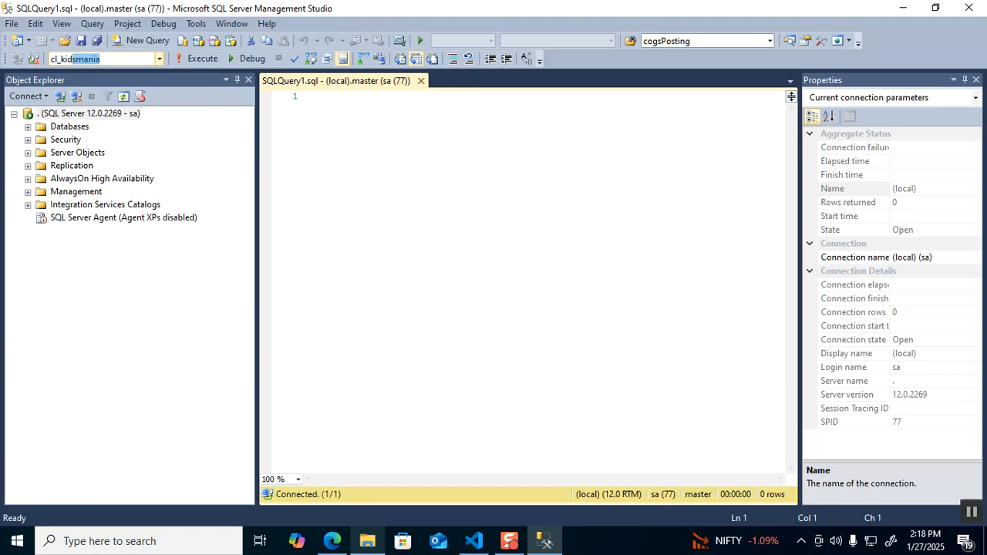
key(Return)
Run the query SELECT * FROM settings and browse through the returned rows
key(Return)
key(Return)
key(Return)
text(SELECT *)
key(Return)
text(FROM settings)
key(F5)
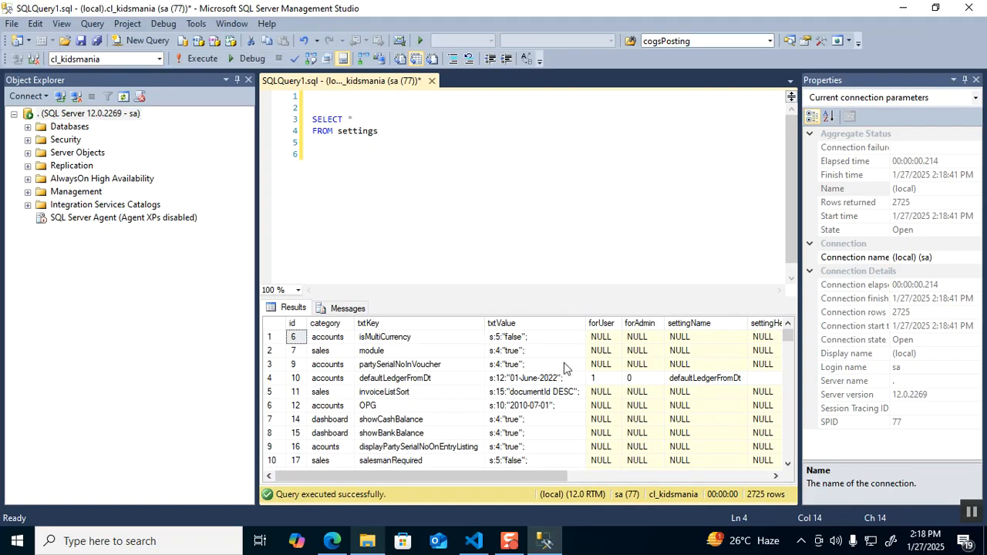
drag(515, 419, 516, 496)
click(478, 380)
scroll(478, 382, down, 10)
scroll(478, 383, down, 20)
scroll(478, 383, down, 20)
Below the first query, write SELECT * FROM settings WHERE category = 'company'
click(495, 230)
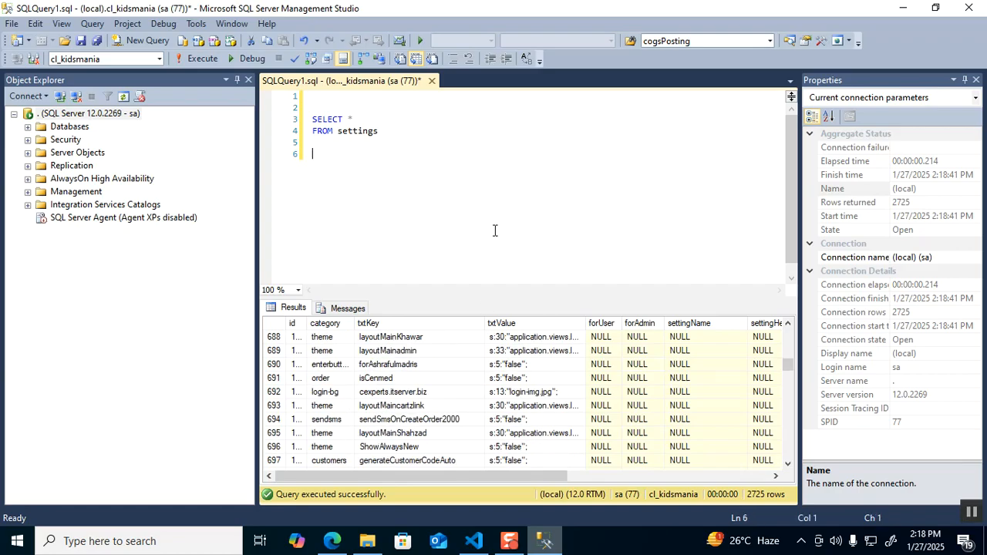
text(SELECT *)
key(Return)
text(FROM sett)
key(Return)
key(Return)
text(WHERE category = )
text('')
text(comp)
text(ab)
key(BackSpace)
text(ny)
Execute only the query that filters settings by the company category
key(shift+Up)
key(shift+Up)
key(shift+Home)
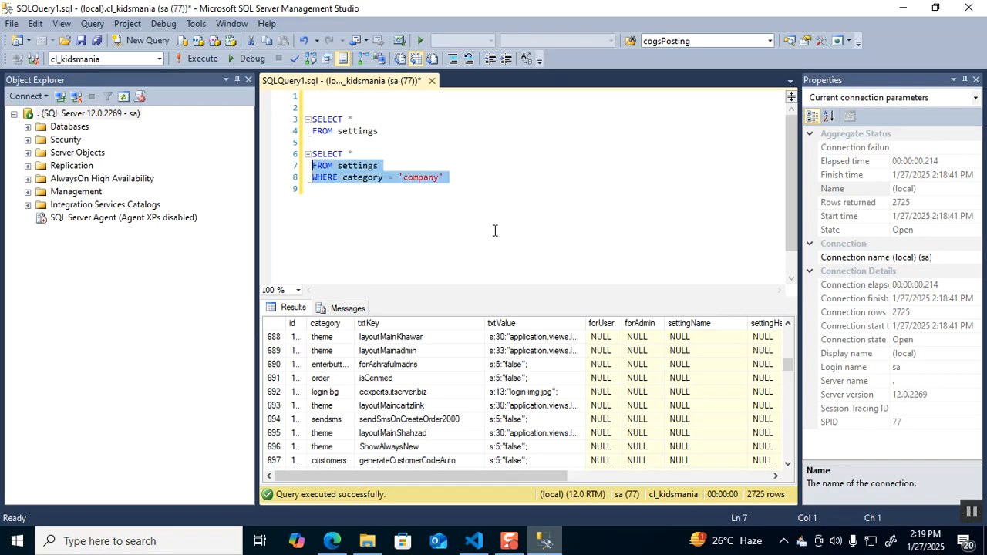
key(F5)
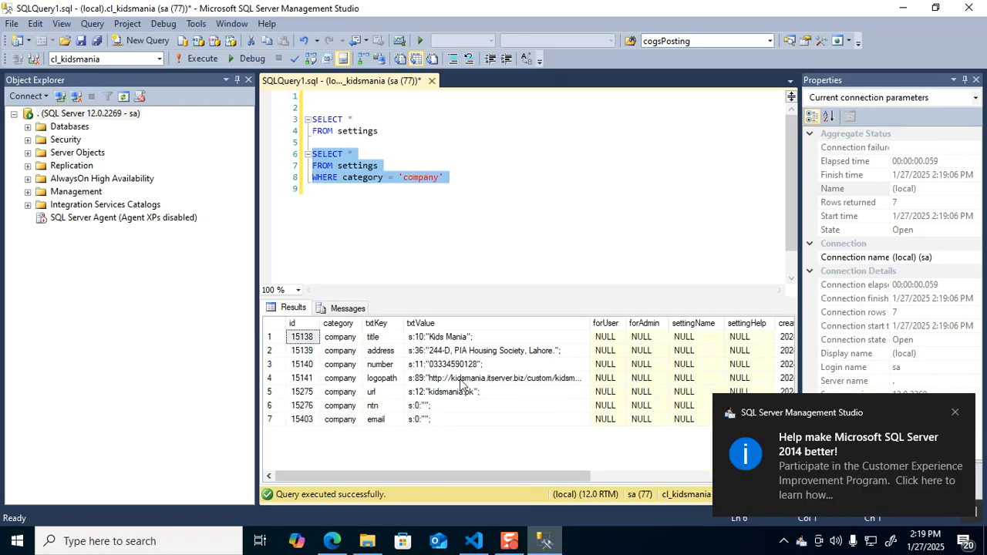
Examine the company settings' category column and the values of the title, address and logopath rows
click(339, 347)
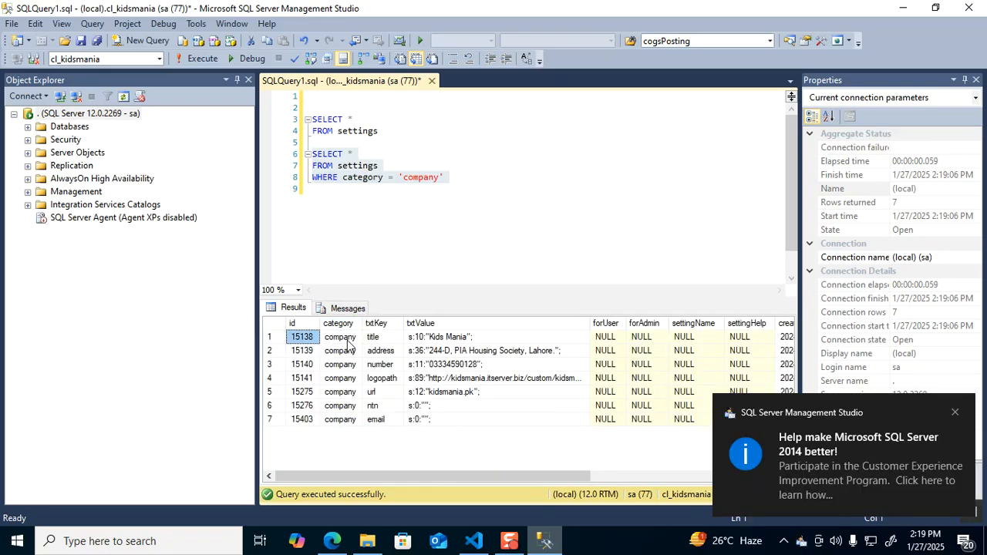
drag(348, 341, 350, 452)
click(468, 337)
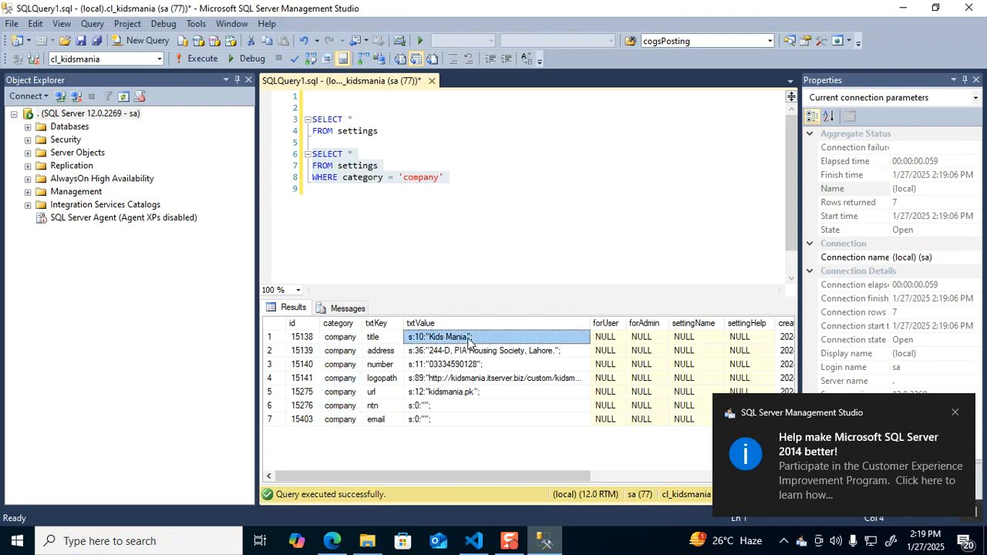
click(472, 352)
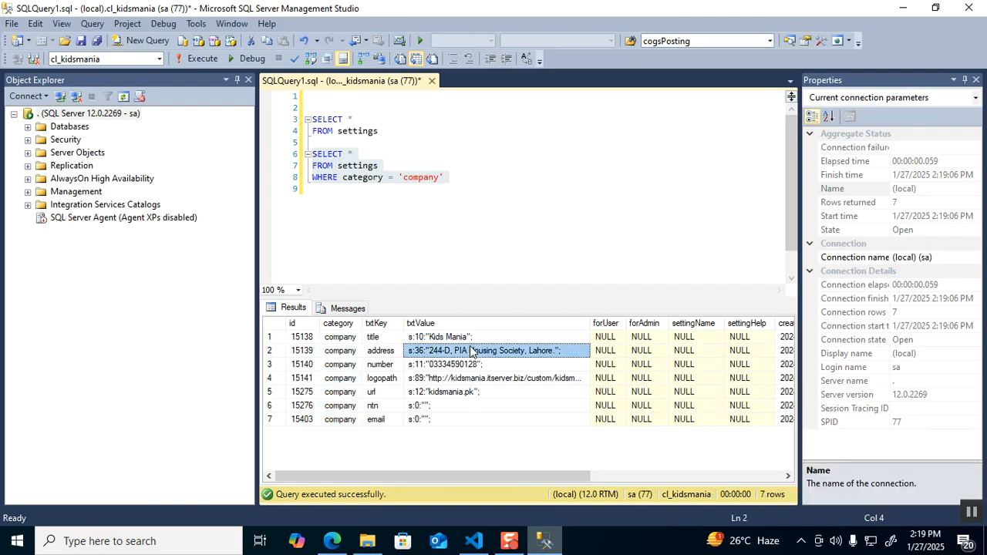
click(482, 378)
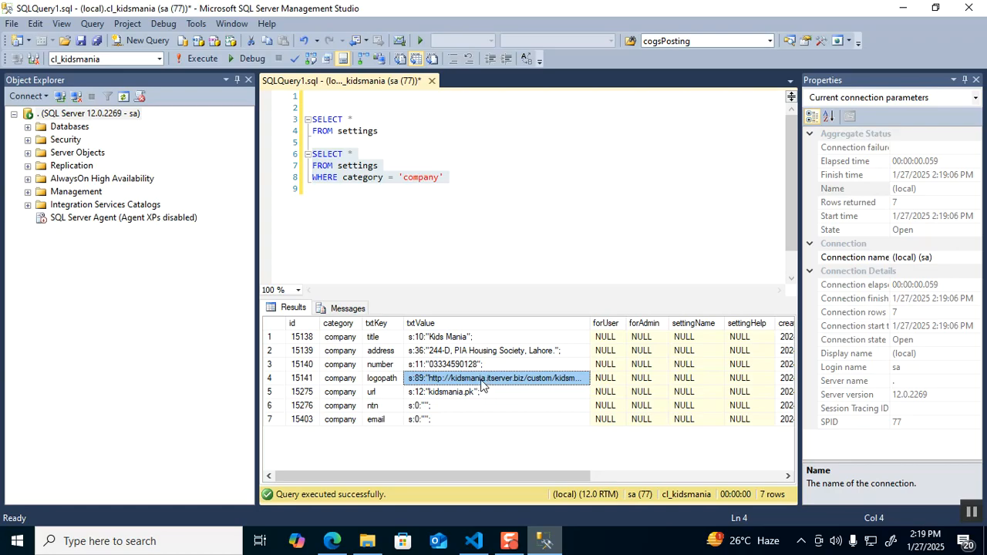
Switch to Edge and open the PRINT SALES ORDER report for the order in the List of SO
click(328, 541)
scroll(399, 207, down, 5)
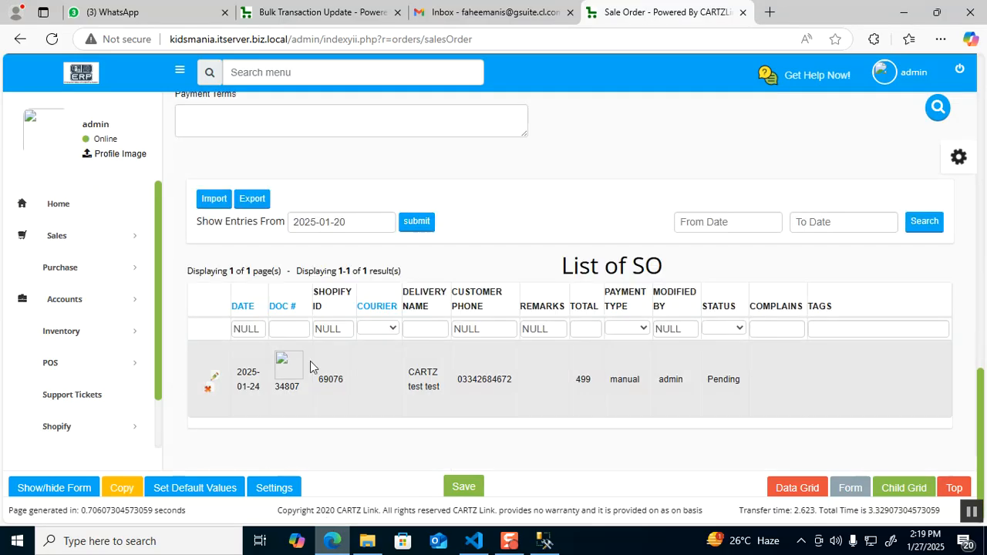
click(283, 365)
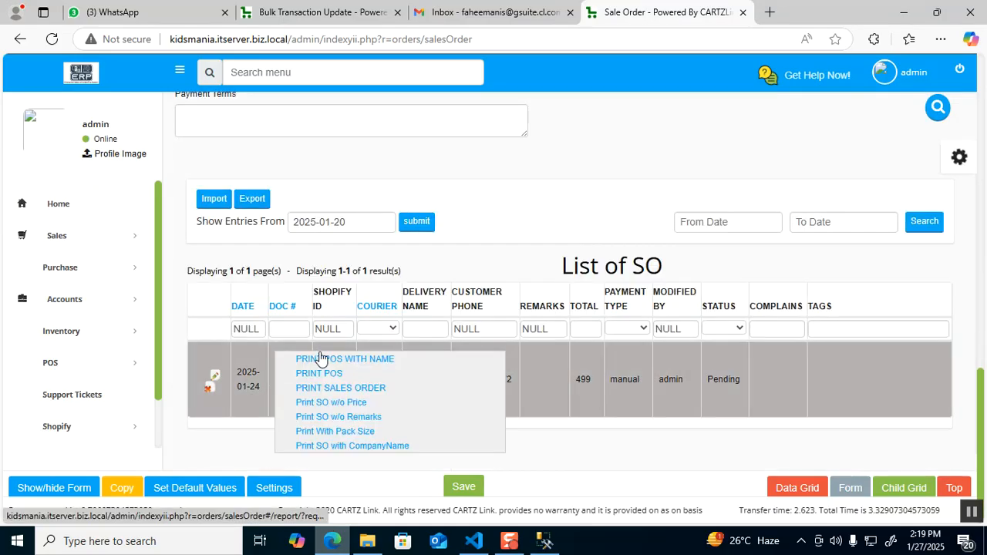
click(353, 389)
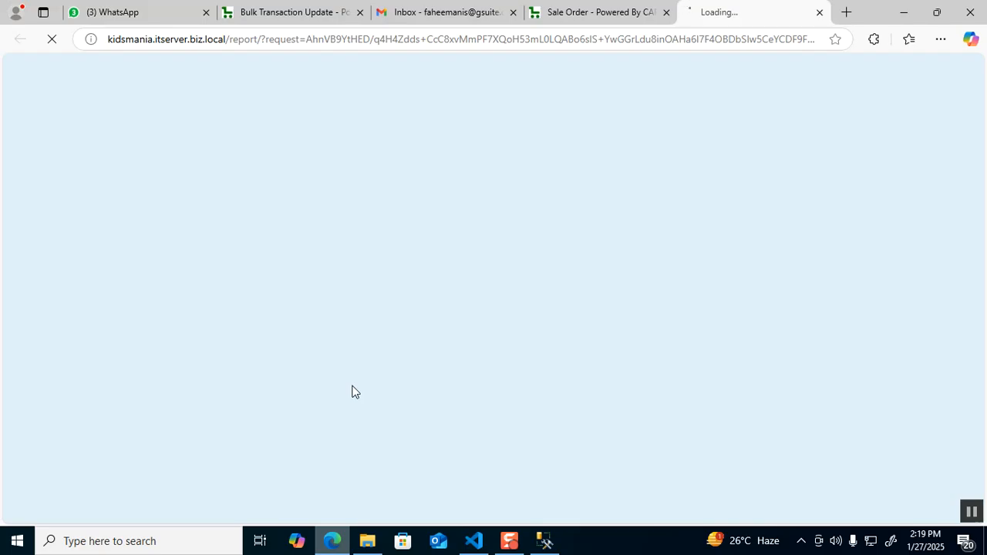
click(648, 12)
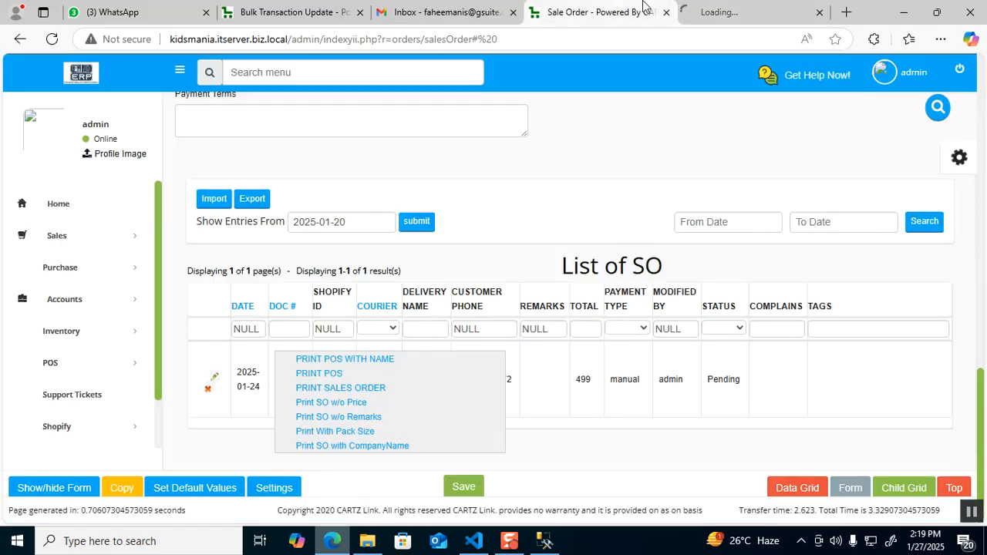
click(689, 11)
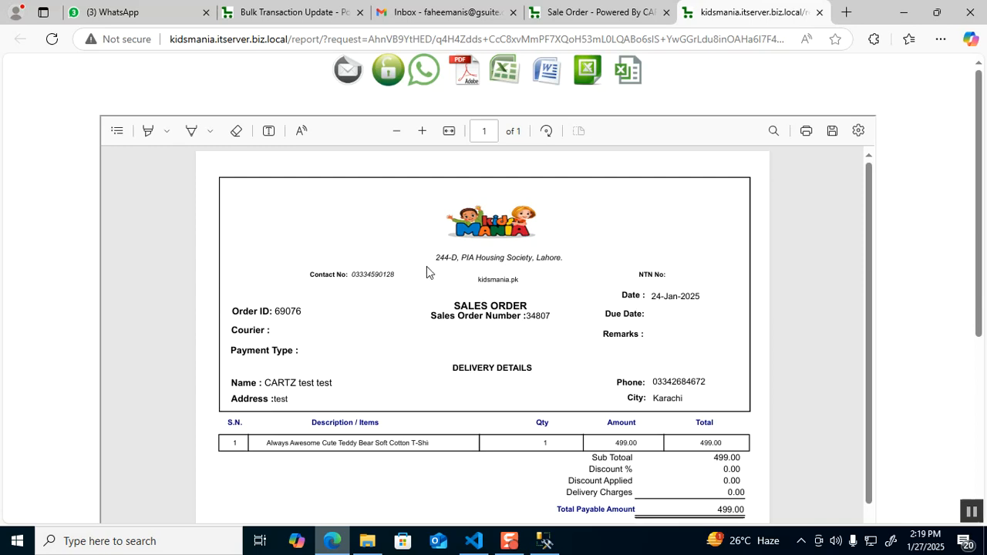
Switch to SQL Server Management Studio and, below the queries, write UPDATE settings WHERE category = 'company' AND txtKey = 'ntn'
click(557, 544)
click(506, 227)
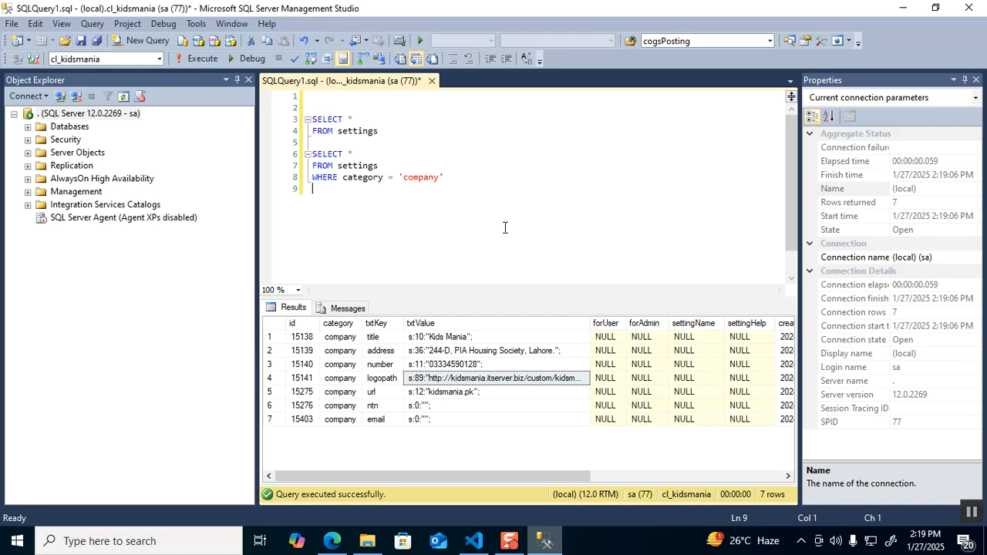
key(Return)
key(Return)
key(Return)
key(Up)
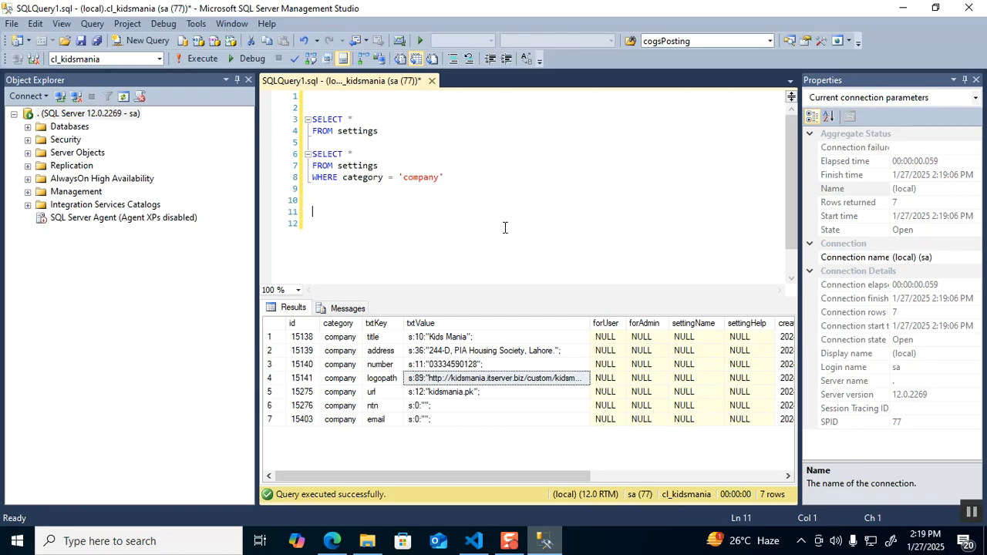
text(UPDATE settings)
key(Return)
text(WHERE category = 'company')
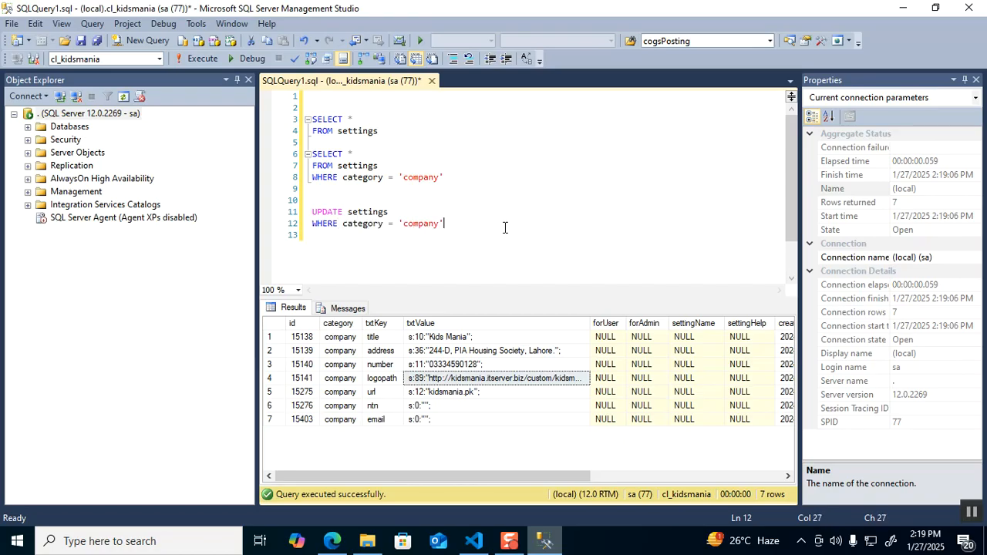
text( AND txtKey = ')
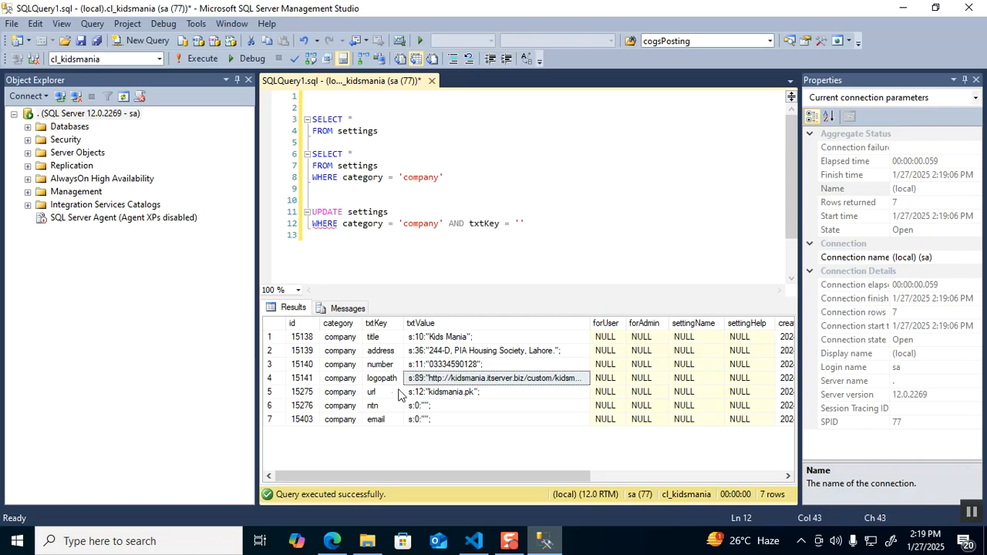
click(386, 406)
click(518, 223)
text(ntn)
Add a SET txtValue line to the UPDATE statement, filled with the value copied from the ntn row in the results
key(Up)
key(Return)
text(SET t)
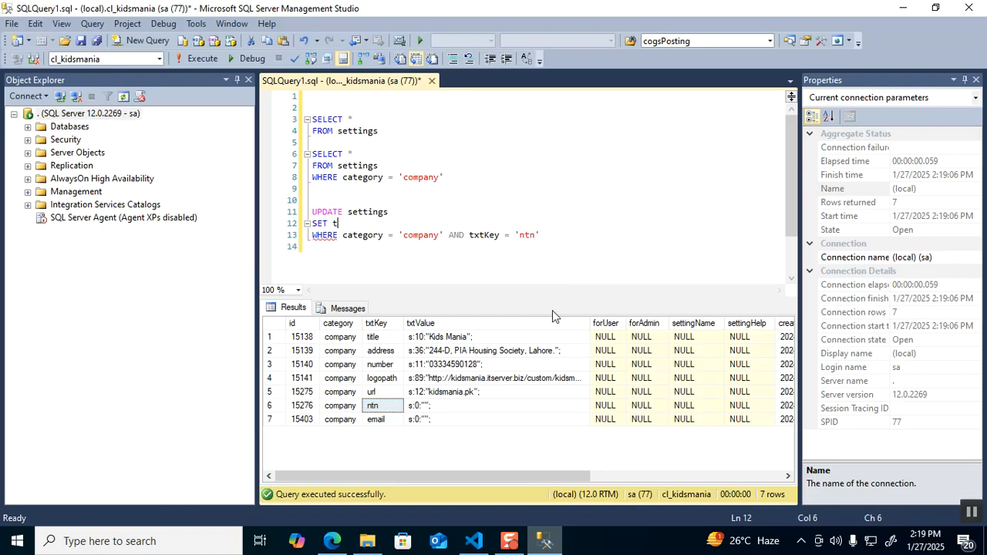
text(xtValue = '')
click(472, 406)
key(ctrl+c)
click(395, 223)
key(ctrl+v)
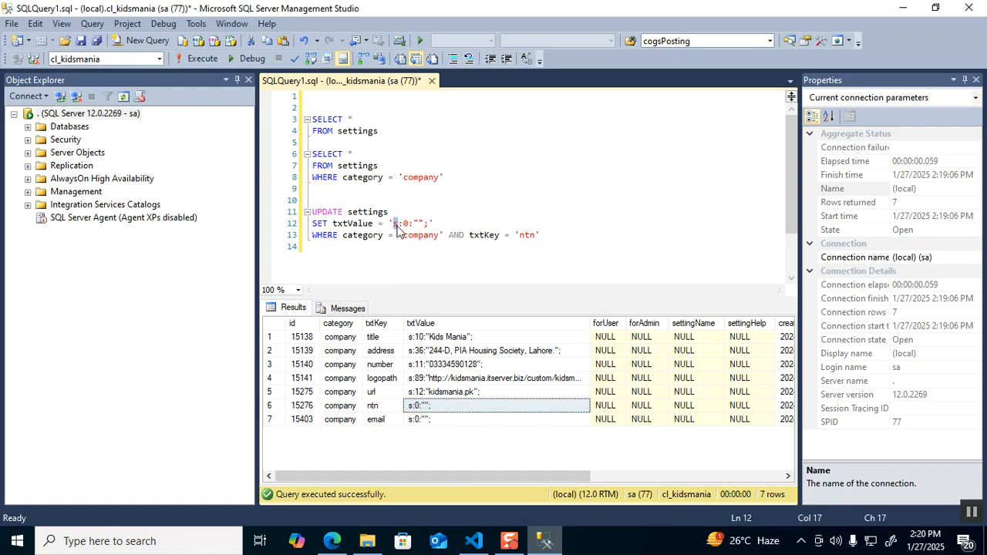
Change the SET value to 's:8:"Test NTN";' and execute only the UPDATE statement
drag(403, 223, 431, 224)
click(430, 224)
click(416, 225)
text(Test NTN)
key(Down)
drag(418, 224, 461, 223)
click(402, 224)
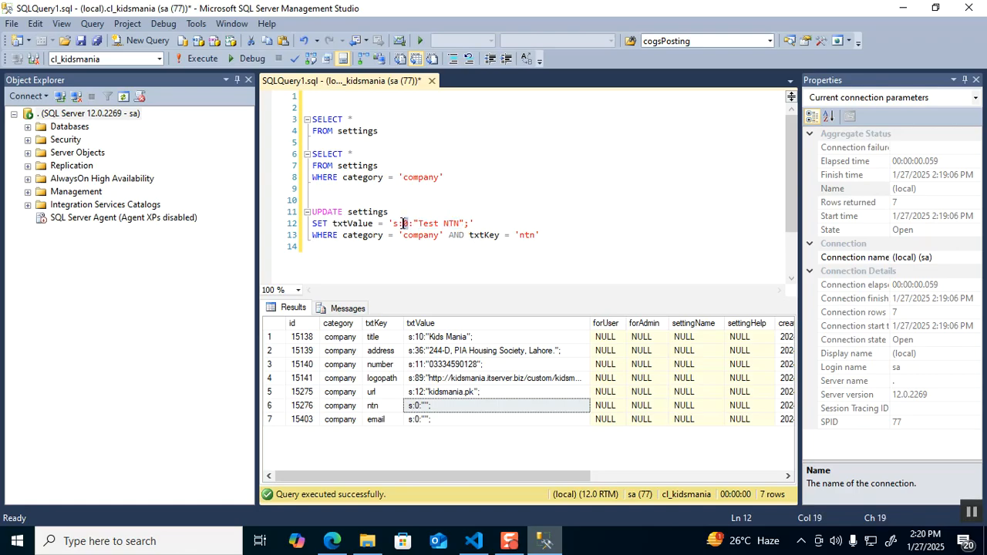
key(Right)
drag(430, 251, 308, 210)
key(F5)
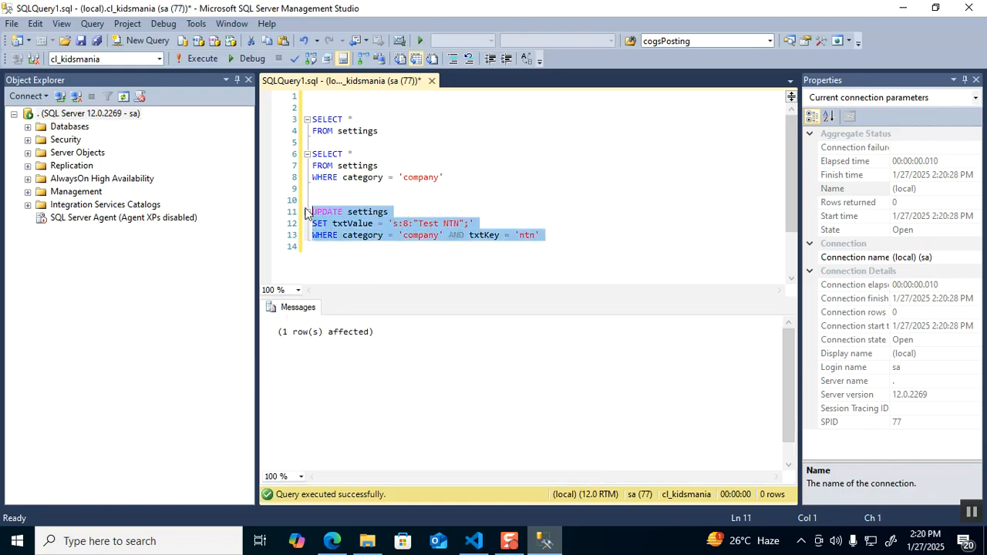
Switch to Edge, close the old sales order report and run Clear Cache from the Sale Order page, closing the page it opens
click(340, 543)
click(593, 12)
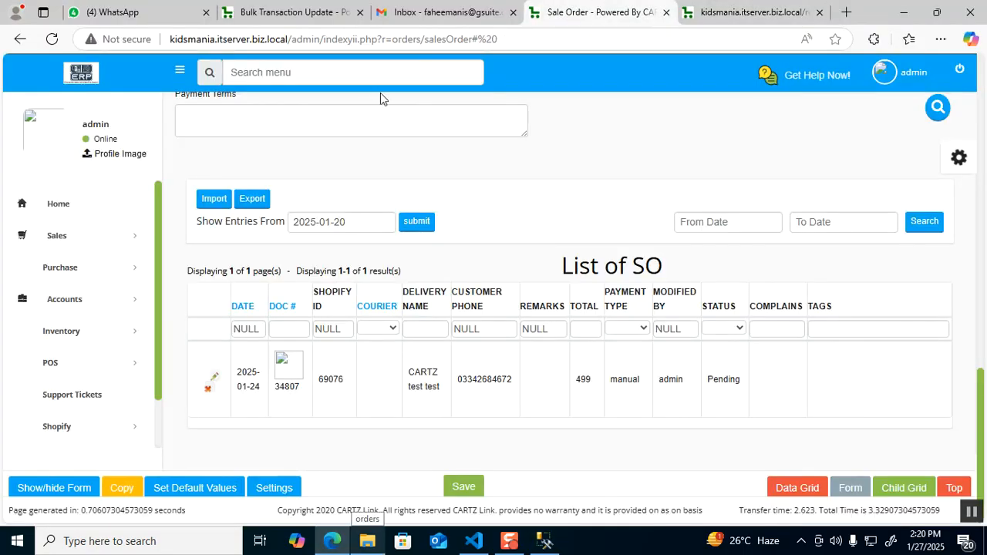
click(379, 72)
click(819, 11)
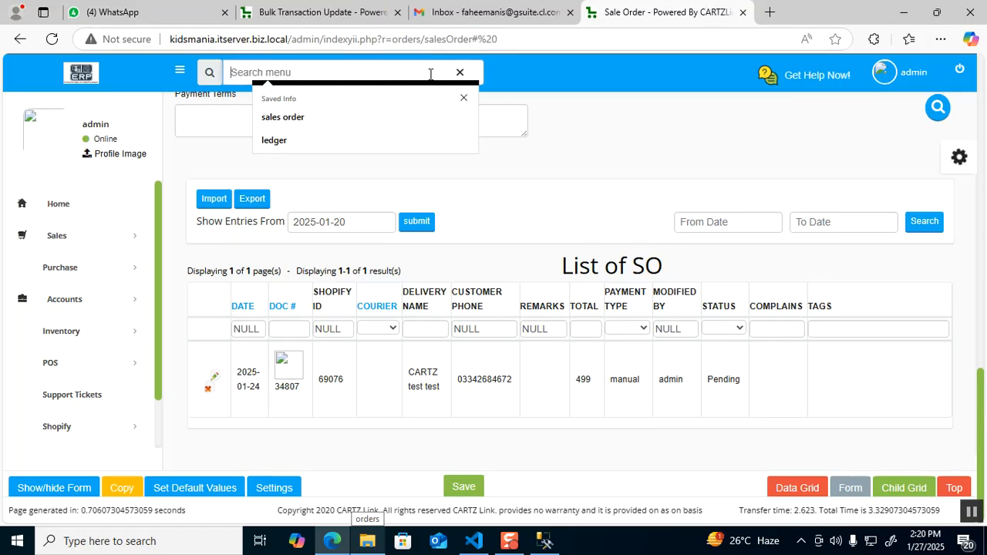
text(clear)
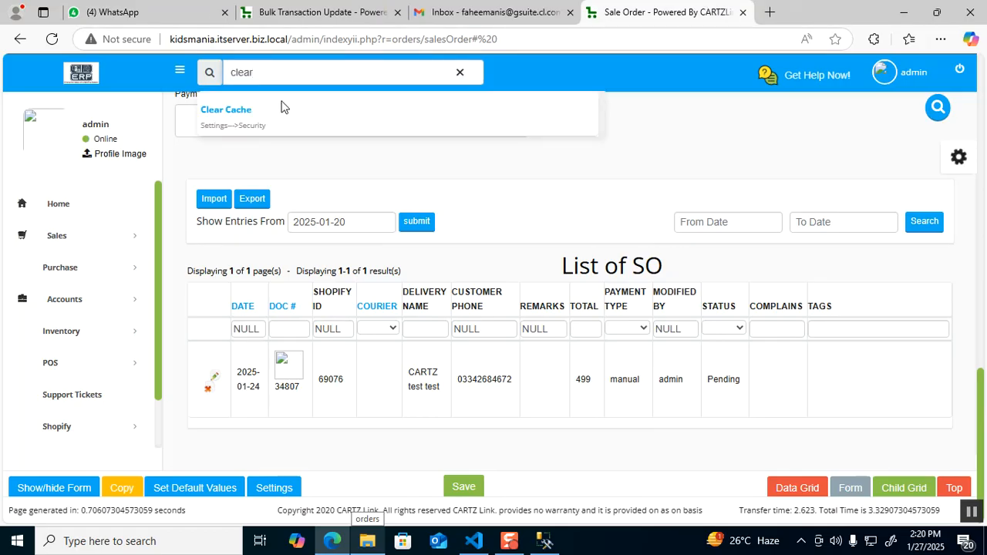
click(231, 108)
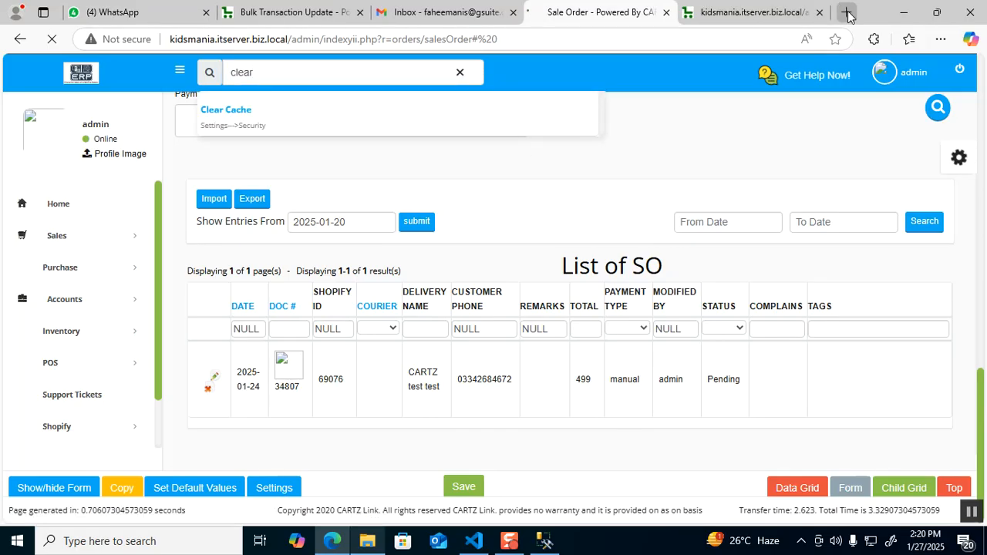
click(819, 12)
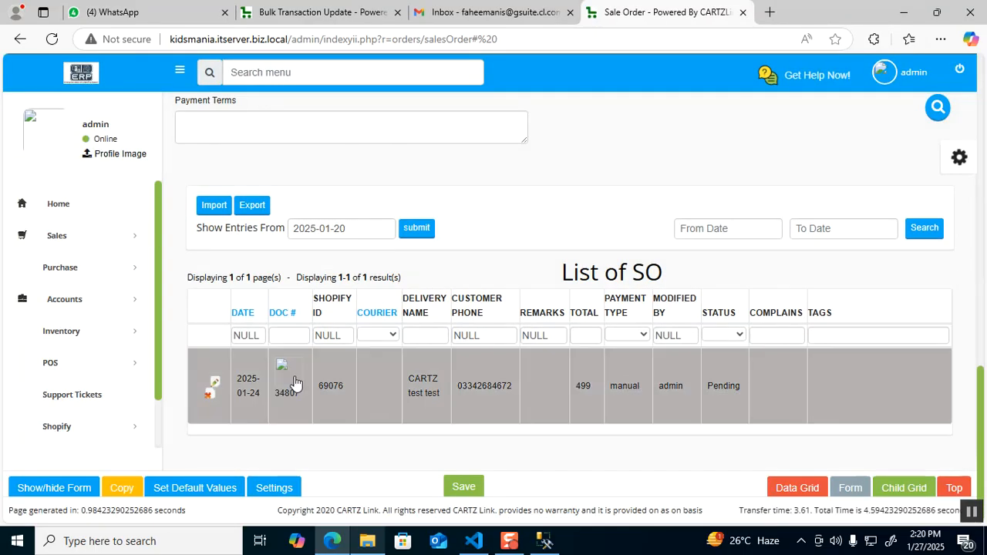
Open the print sales order report for the order in the List of SO and check the NTN No field
click(294, 383)
click(363, 396)
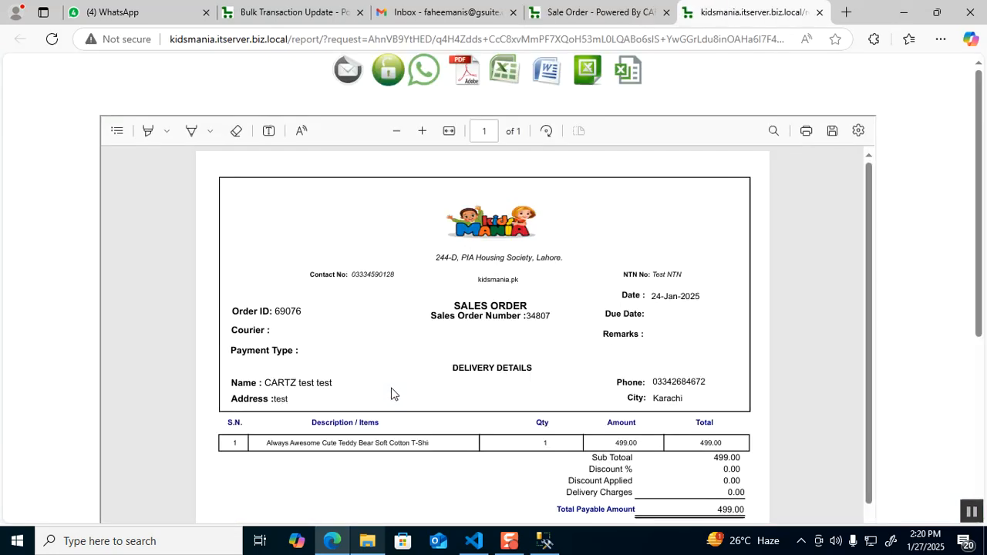
drag(621, 275, 687, 275)
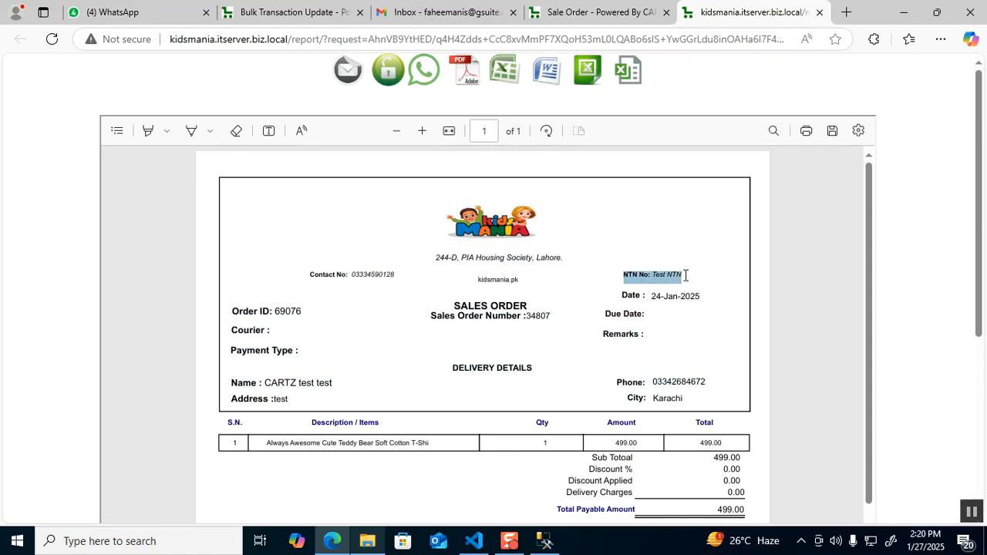
click(686, 277)
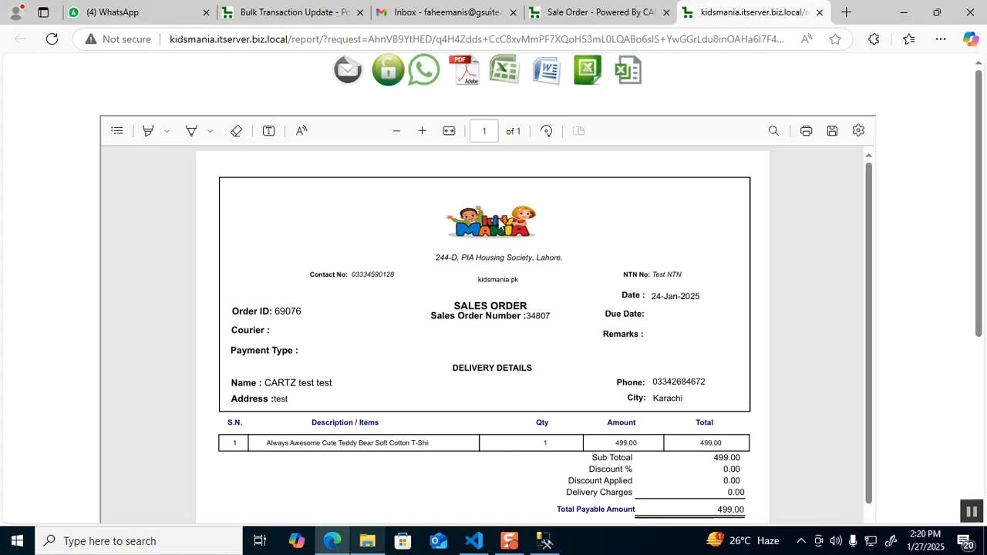
Switch to SQL Server Management Studio and execute only the query filtering settings by the company category
click(545, 541)
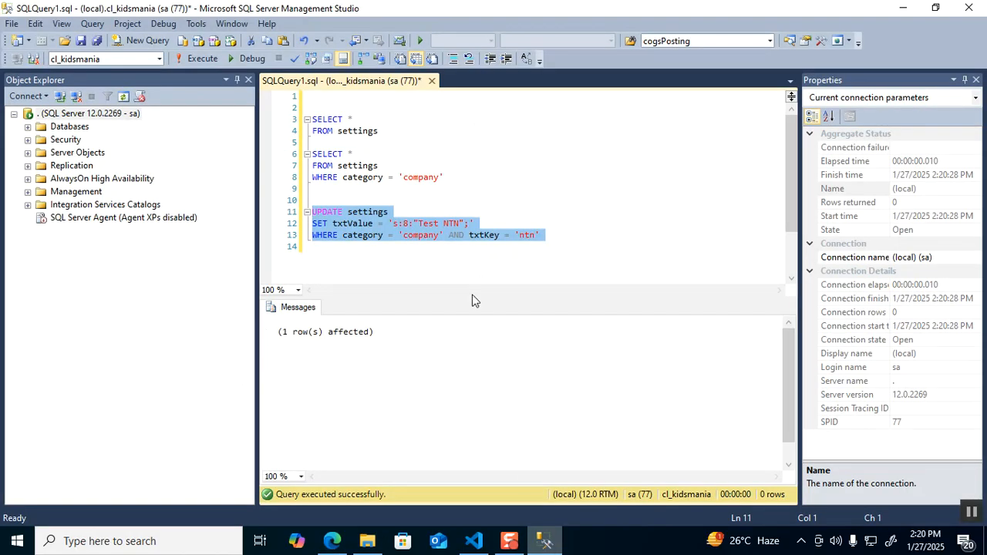
drag(449, 178, 269, 160)
key(F5)
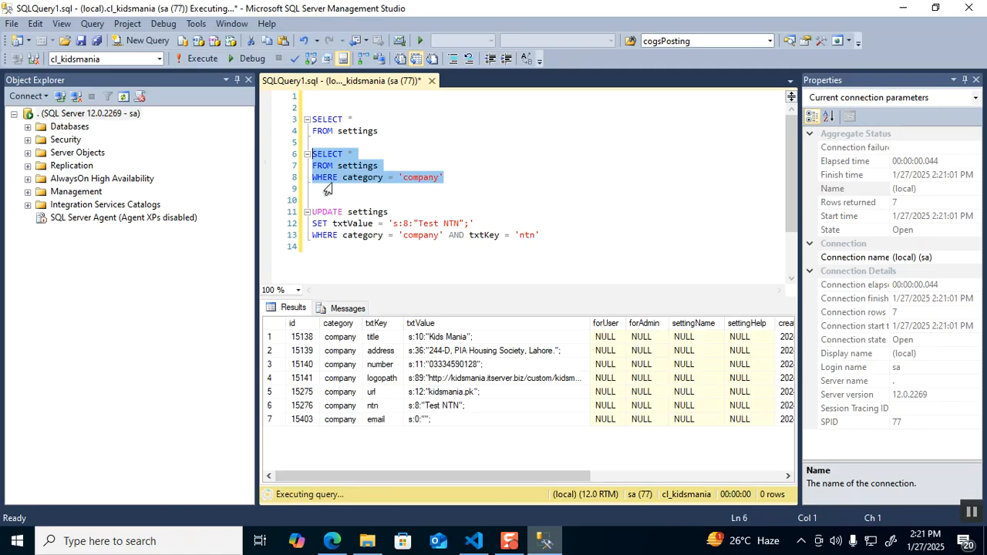
Paste the logopath row's txtValue below the company query and copy the report-logo.jpg URL from it
click(494, 378)
click(470, 178)
key(Return)
key(Return)
text(s:89:"http://kidsmania.itserver.biz/custom/kidsmania.itserver.biz/assets/images/report-logo.jpg";)
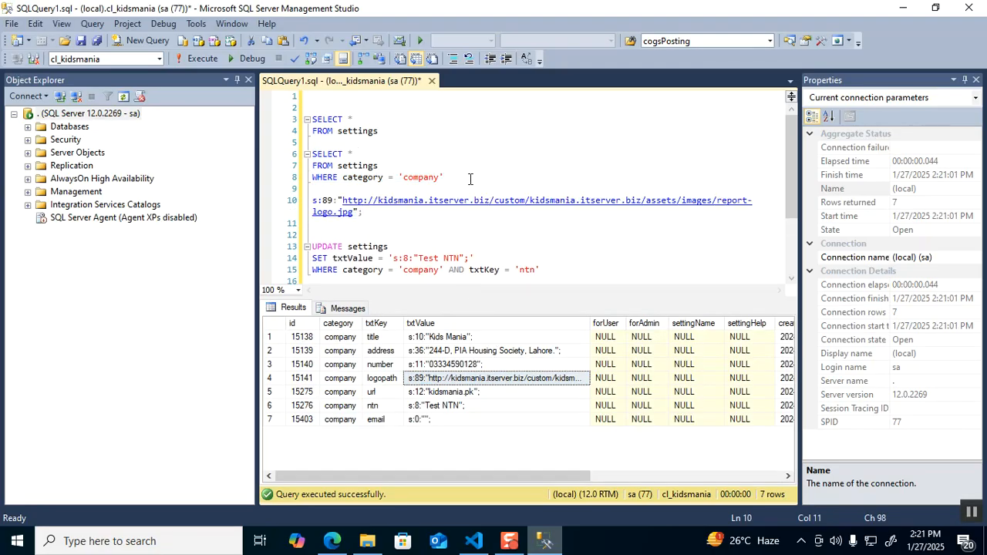
drag(342, 200, 355, 214)
key(ctrl+c)
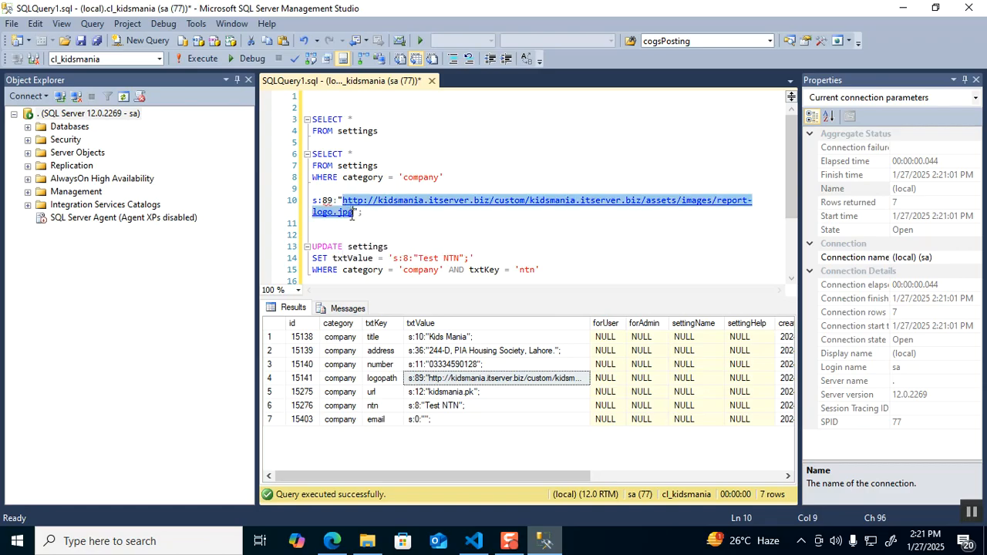
View the copied logo URL in a new Edge tab, compare it with the sales order print and close the logo tab
click(332, 541)
key(ctrl+t)
key(ctrl+v)
key(Return)
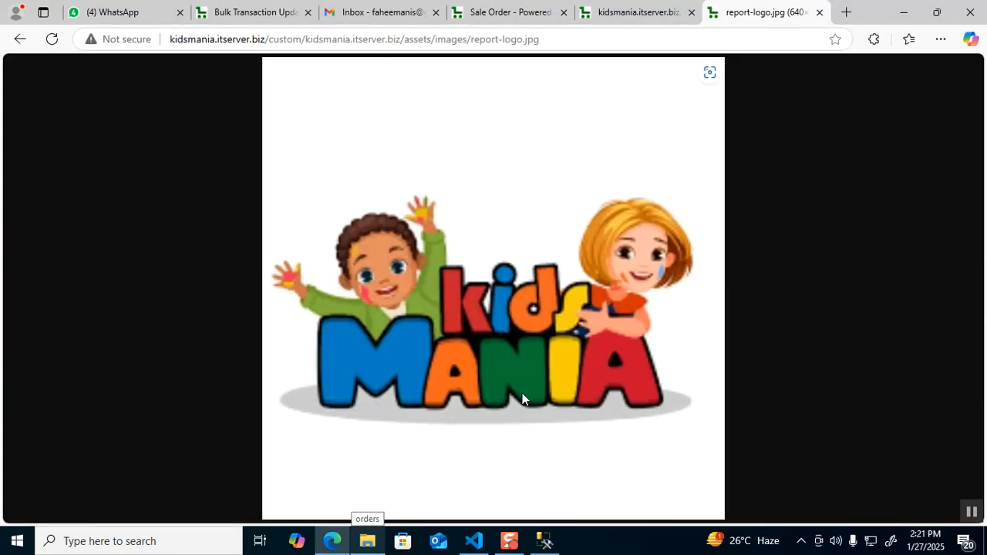
click(626, 10)
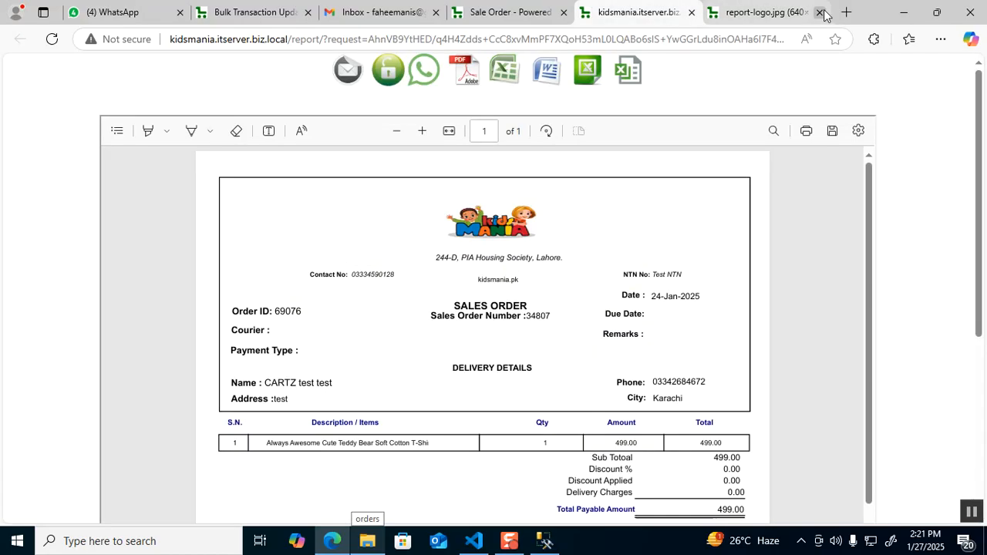
click(819, 12)
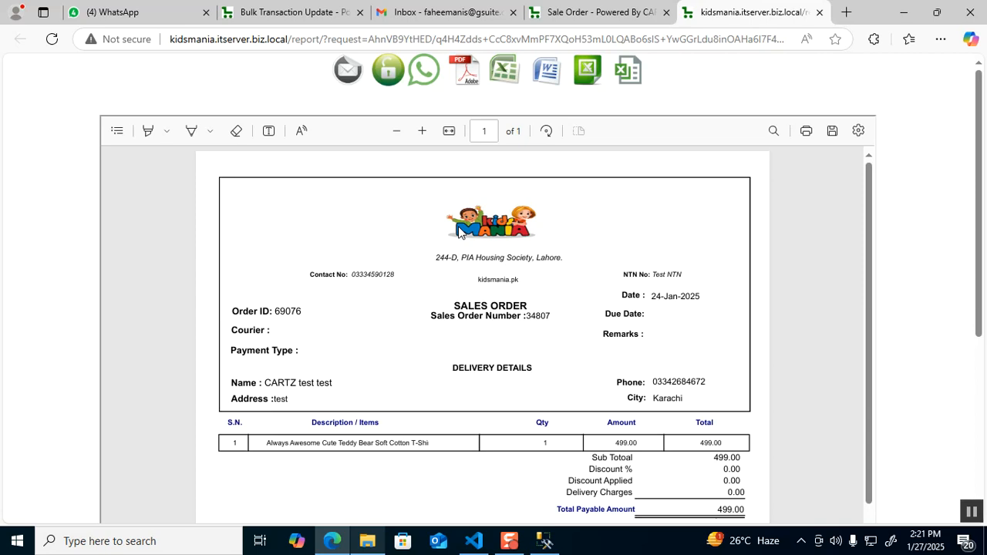
Switch to SQL Server Management Studio and execute only the unfiltered SELECT * FROM settings query
click(544, 540)
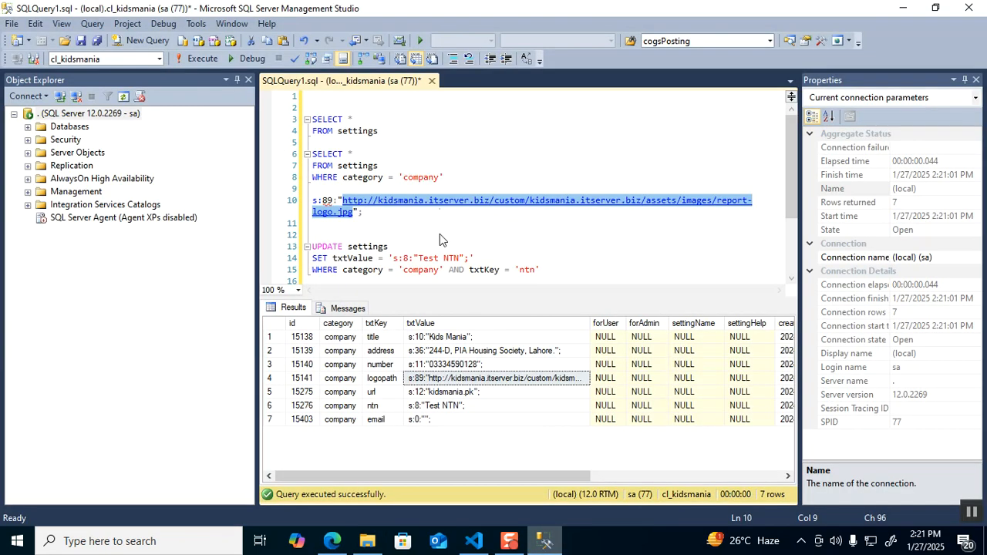
drag(449, 178, 305, 158)
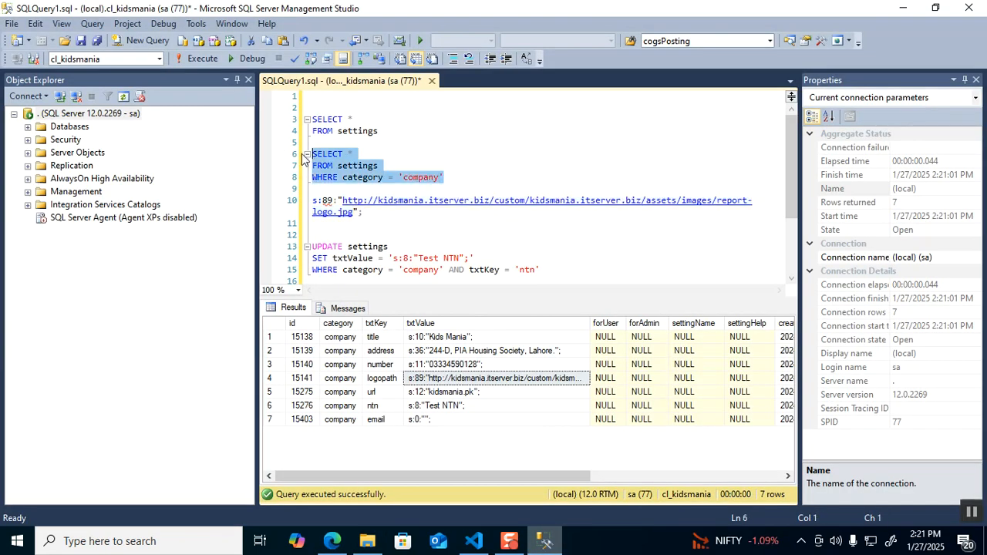
drag(378, 133, 291, 122)
key(F5)
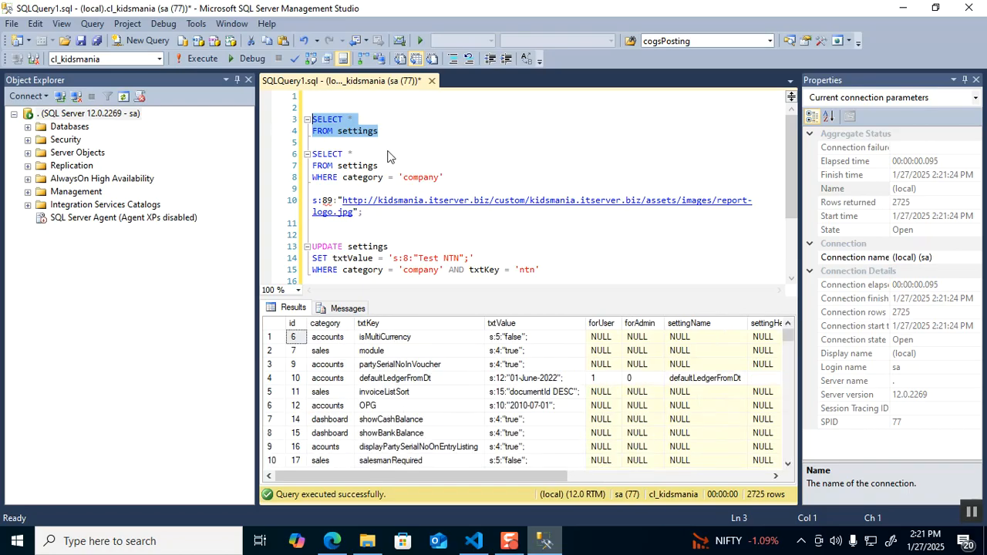
Change the second query's category filter to 'posting' and execute only that query
double_click(422, 179)
text(posting)
key(End)
key(shift+Up)
key(shift+Up)
key(shift+Home)
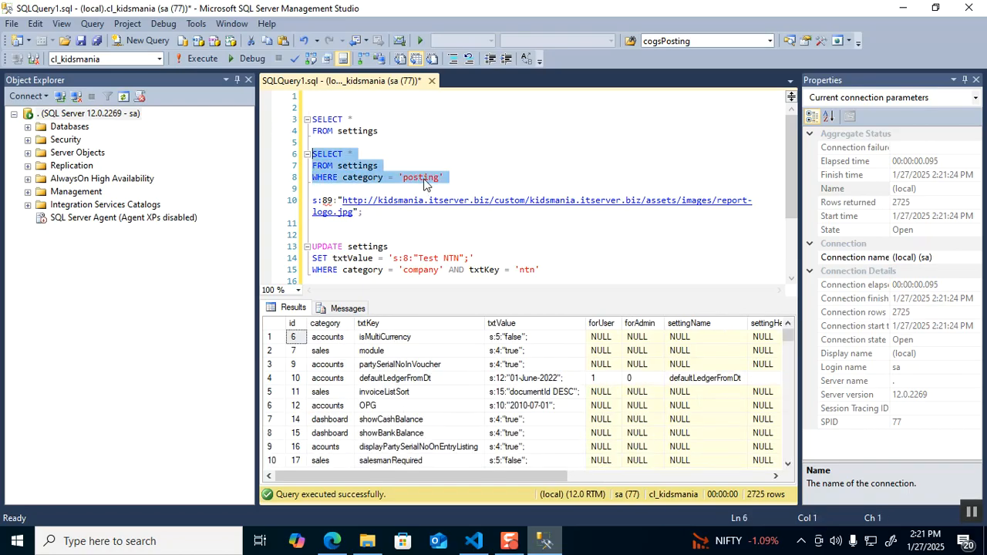
key(F5)
Set the second query's category filter to 'accounts' and execute only that query
double_click(423, 179)
text(accounts)
key(End)
key(shift+Up)
key(shift+Up)
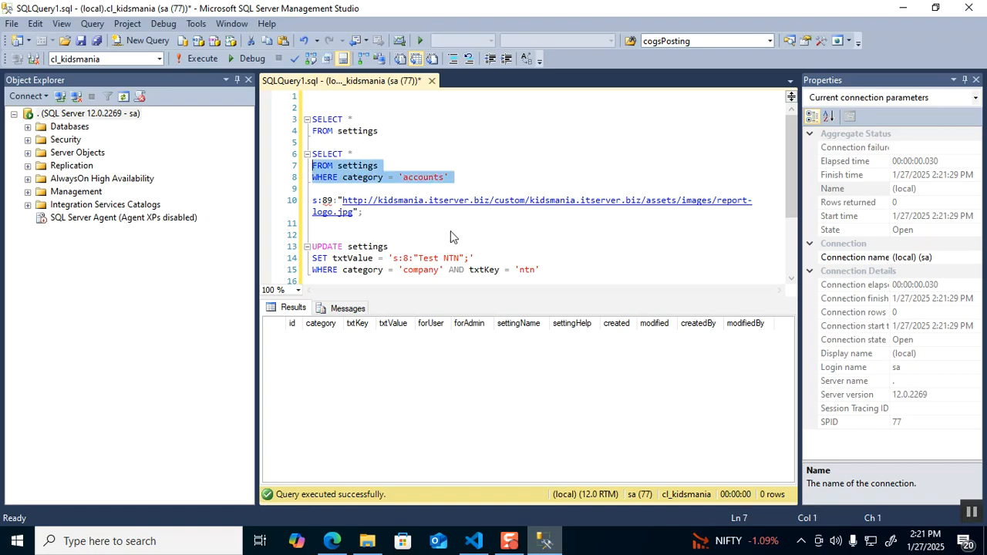
key(shift+Home)
key(F5)
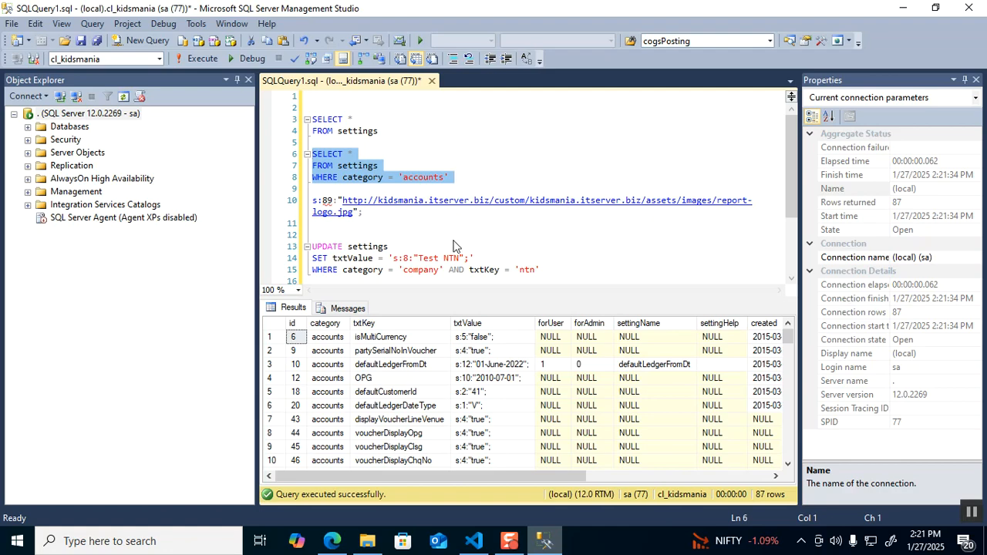
Examine the txtKey entries of the accounts settings, from isMultiCurrency through the voucher options, and select vnoEditable
click(400, 339)
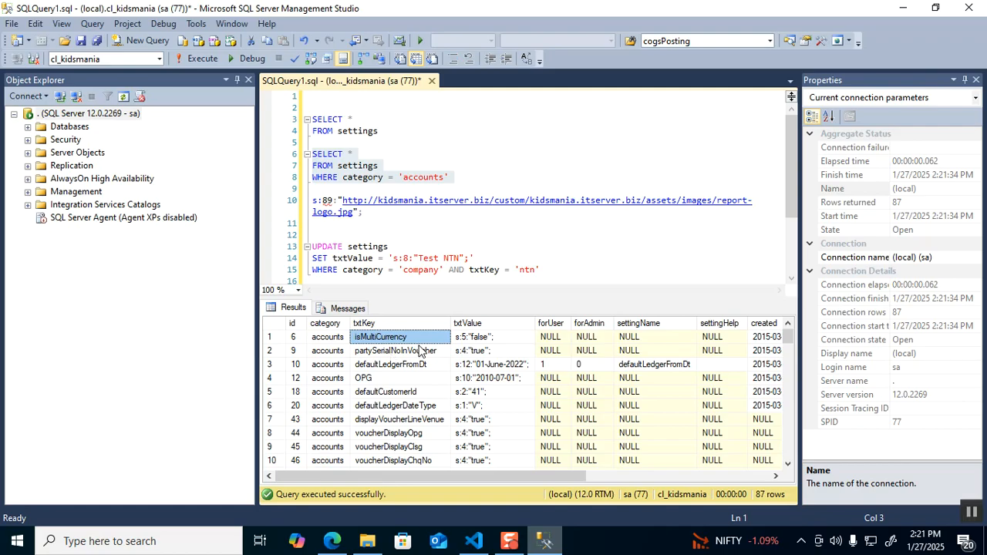
scroll(418, 351, down, 6)
scroll(419, 351, down, 1)
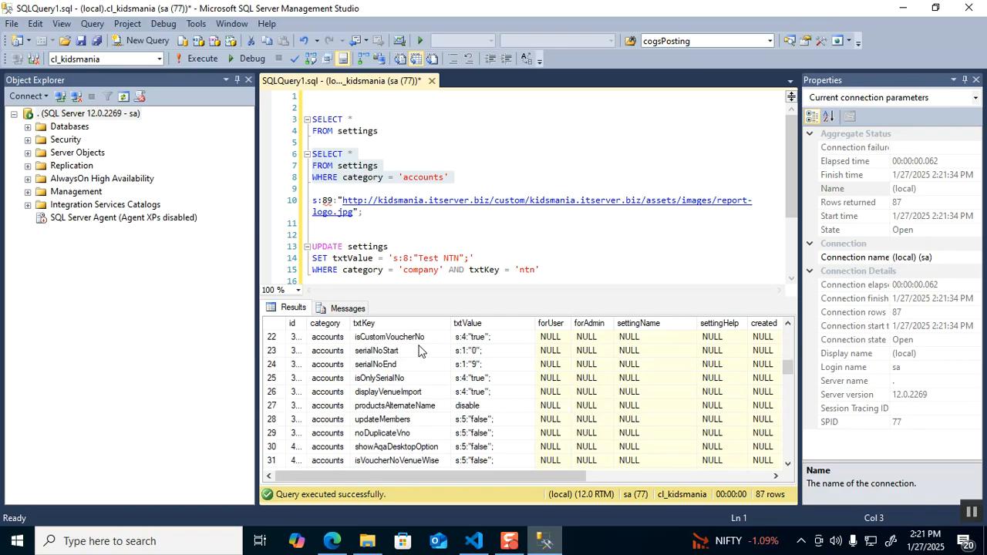
scroll(419, 351, down, 3)
scroll(418, 351, up, 4)
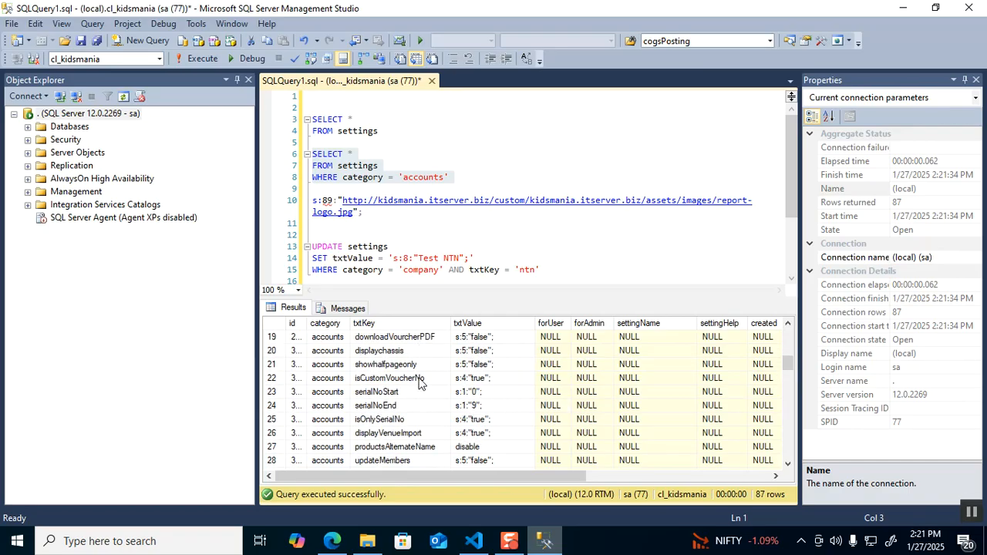
scroll(417, 420, up, 2)
scroll(417, 423, up, 4)
scroll(417, 423, down, 2)
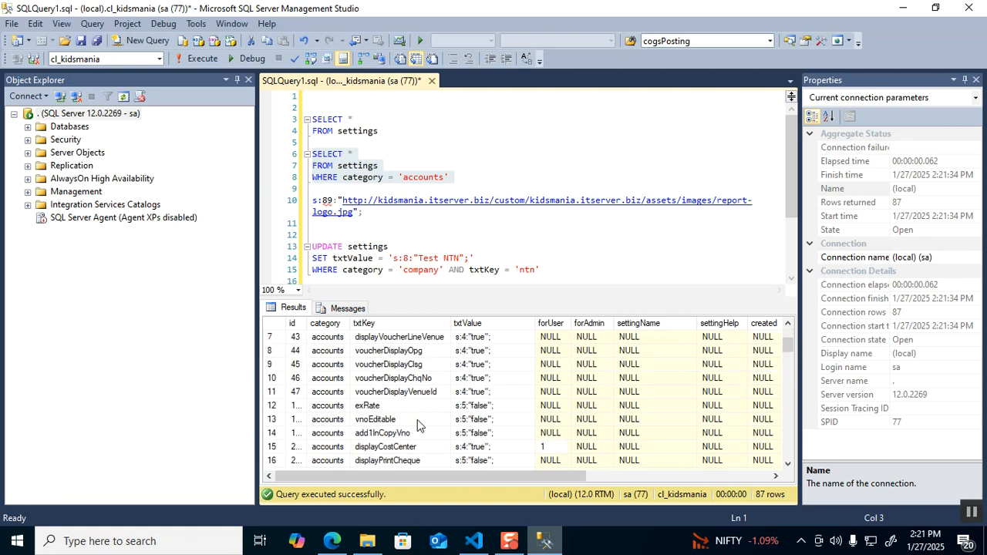
scroll(418, 423, down, 1)
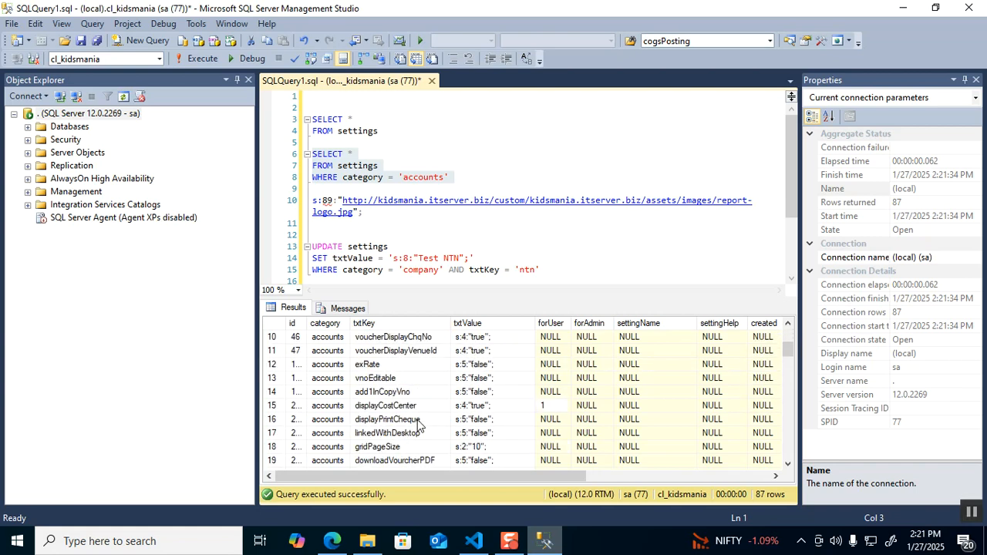
click(410, 379)
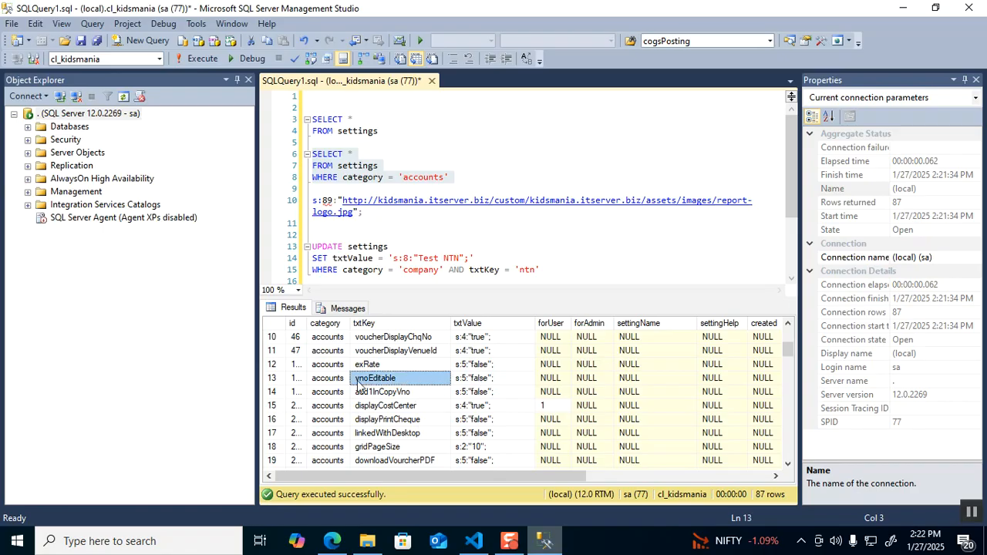
Examine the remaining txtKey entries of the accounts settings results, from vnoEditable down to the last row
drag(336, 380, 390, 383)
click(390, 384)
scroll(390, 389, down, 1)
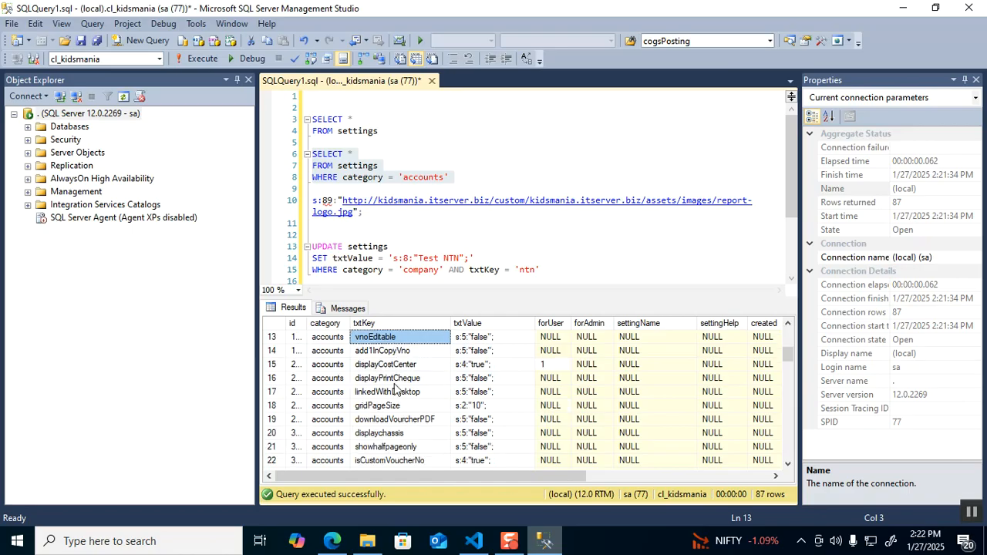
scroll(394, 389, down, 6)
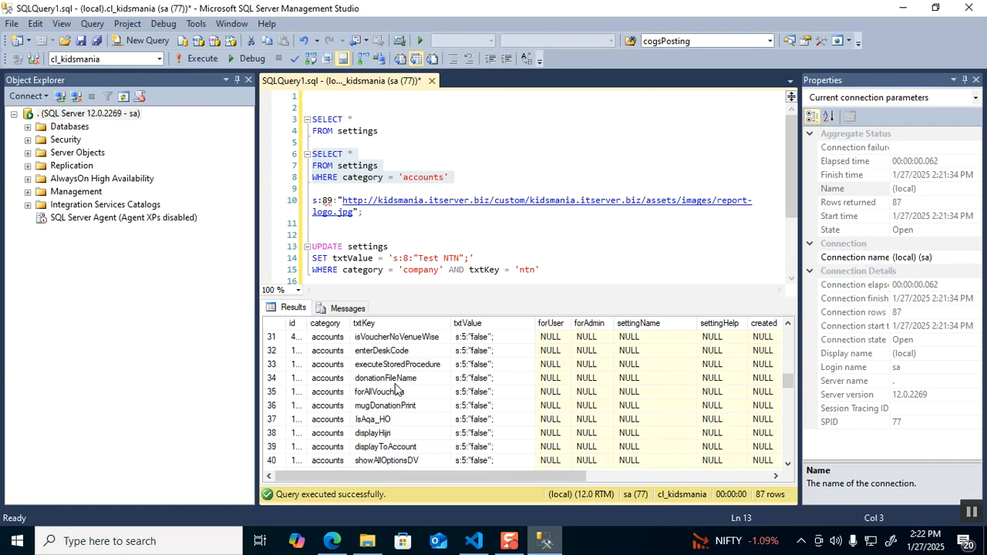
scroll(395, 390, down, 8)
scroll(395, 390, down, 3)
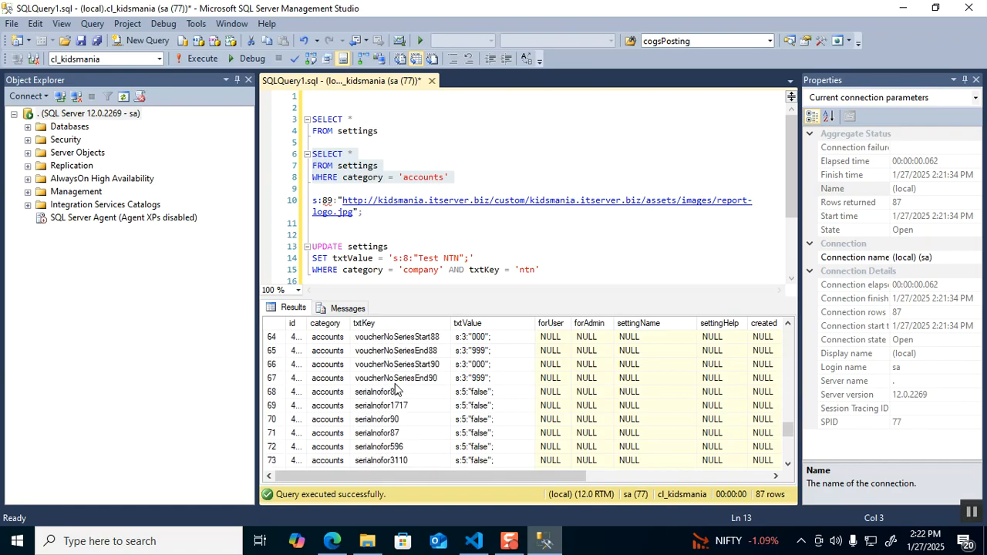
scroll(404, 394, down, 5)
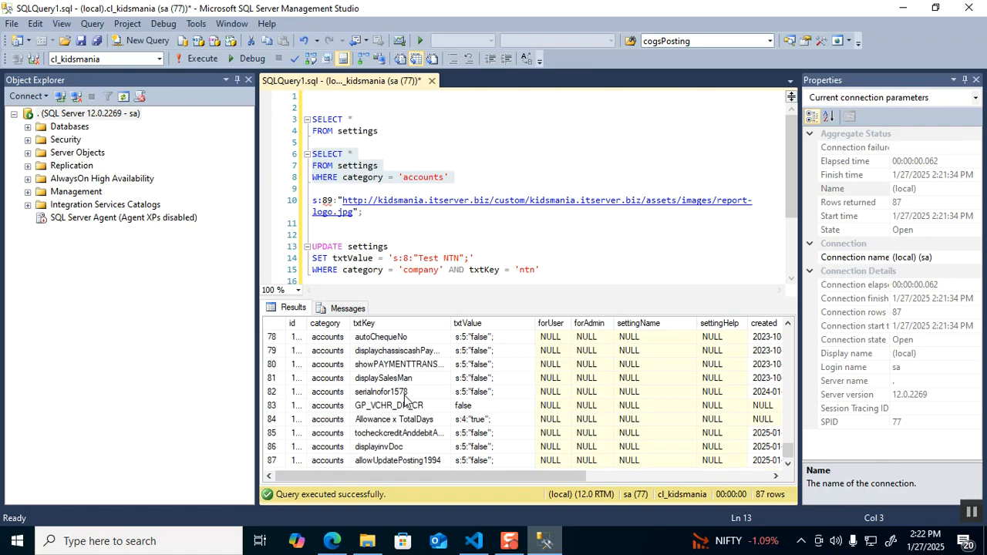
Switch to Visual Studio Code and bring up the admin_so.php file
click(475, 540)
click(494, 276)
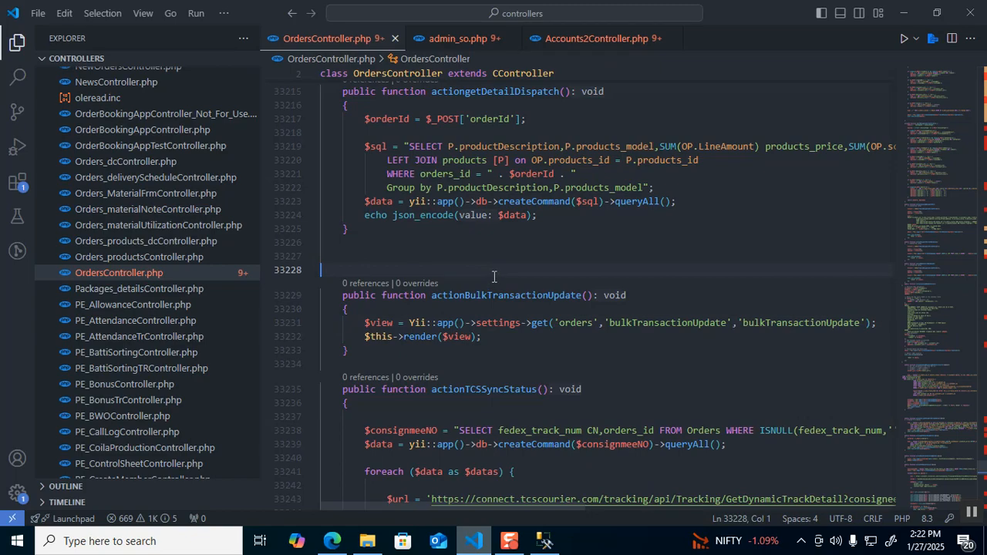
click(459, 40)
scroll(608, 347, down, 20)
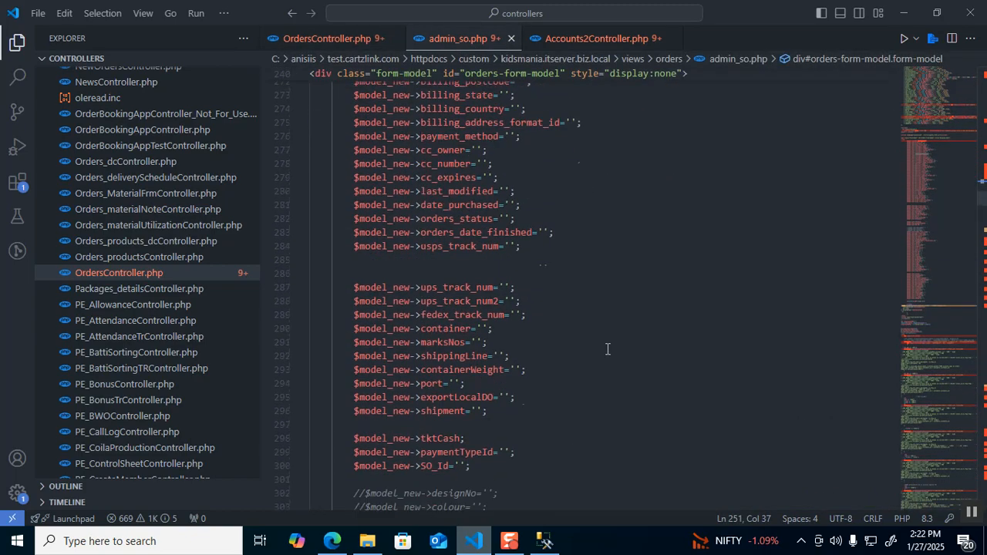
Switch to the browser, close the sales order report tab and highlight the COURIER heading in the List of SO grid
click(332, 540)
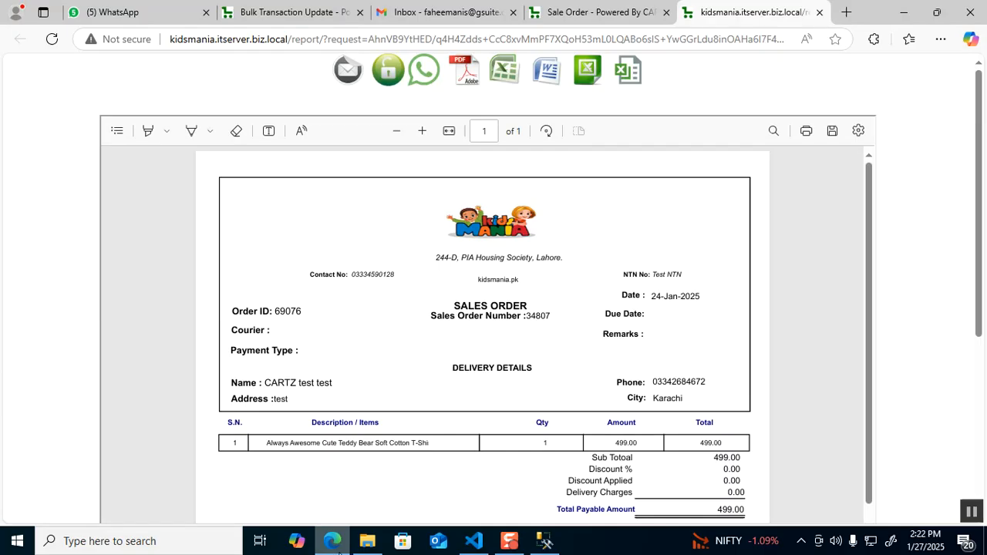
click(594, 12)
click(819, 13)
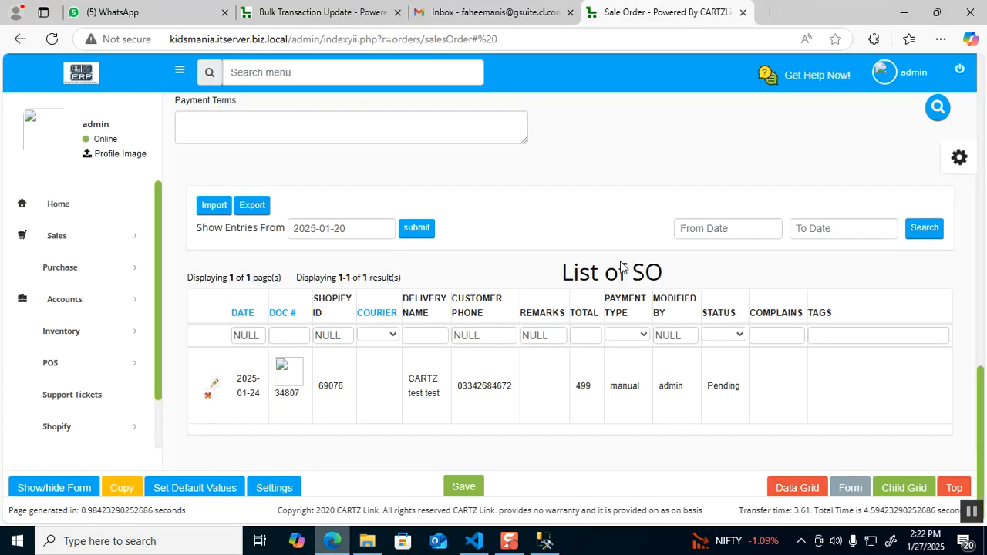
drag(355, 313, 397, 313)
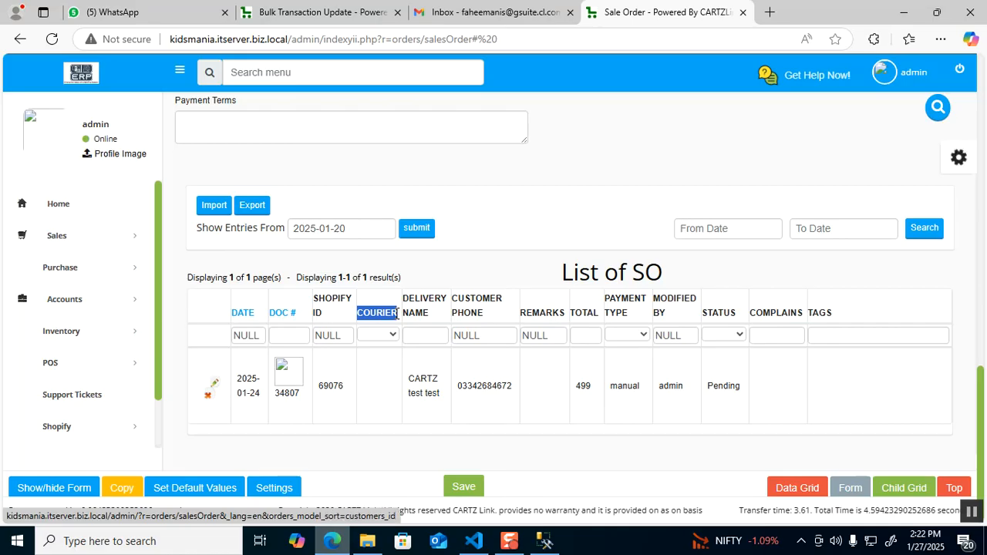
Switch to Visual Studio Code, find COURIER in admin_so.php and place the cursor at the end of that column's 'value' line
key(alt+Tab)
key(ctrl+f)
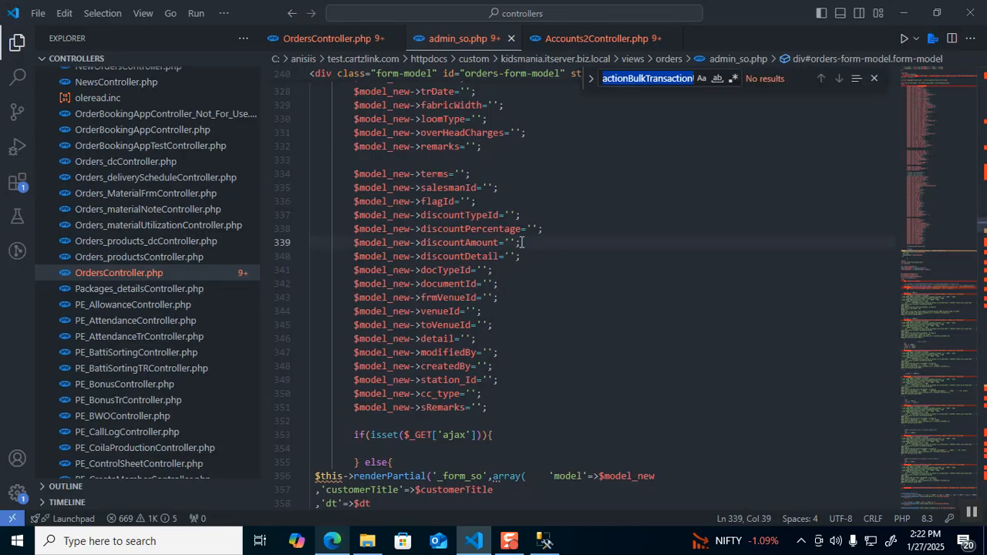
text(COURIER)
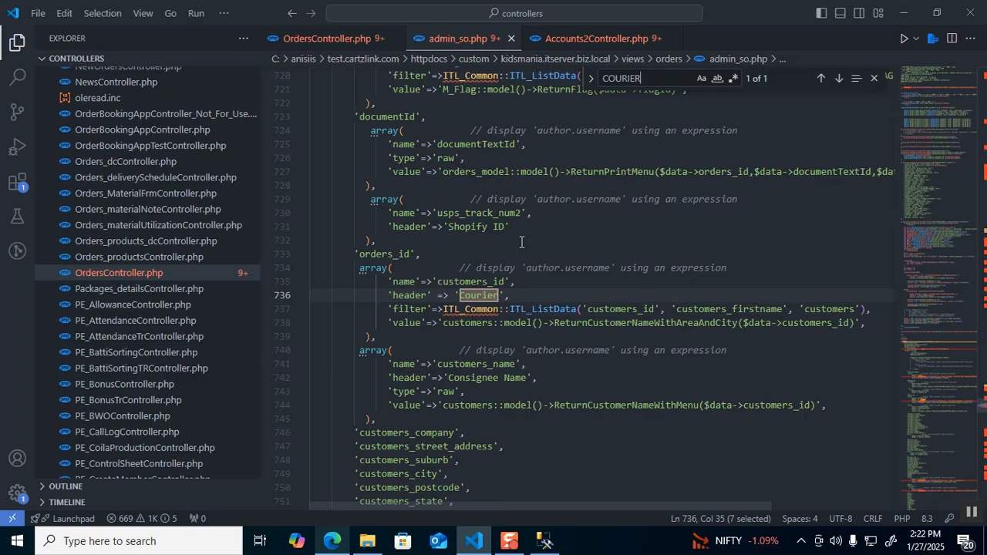
key(Escape)
key(Escape)
click(410, 337)
click(857, 324)
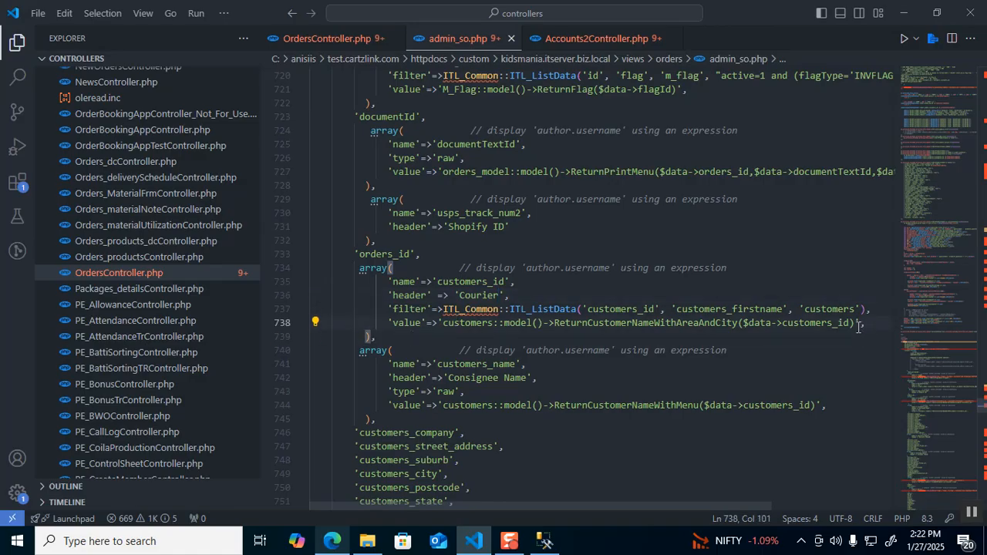
key(Return)
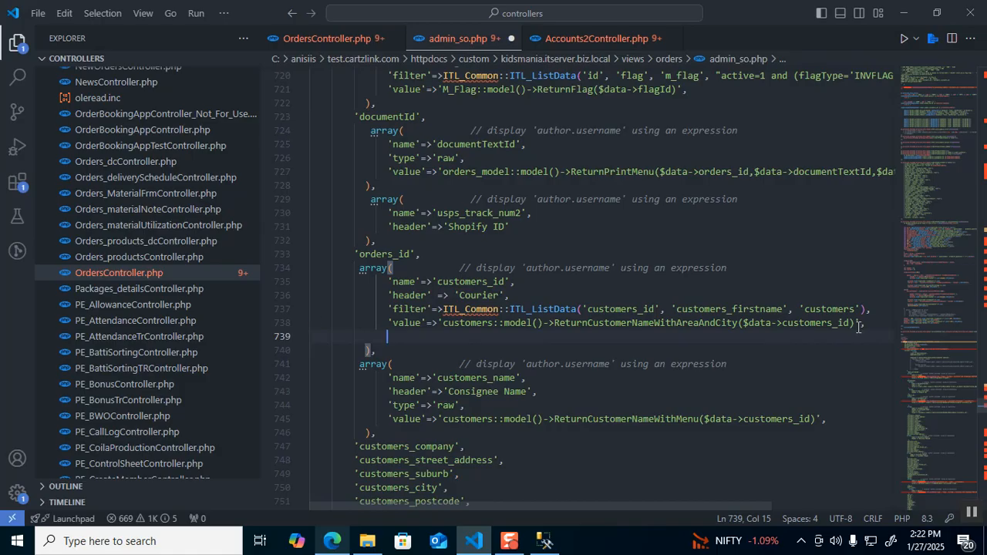
key(ctrl+z)
Examine the column definitions of the orders-grid widget in admin_so.php, including the lines of the Courier column array
scroll(858, 327, down, 10)
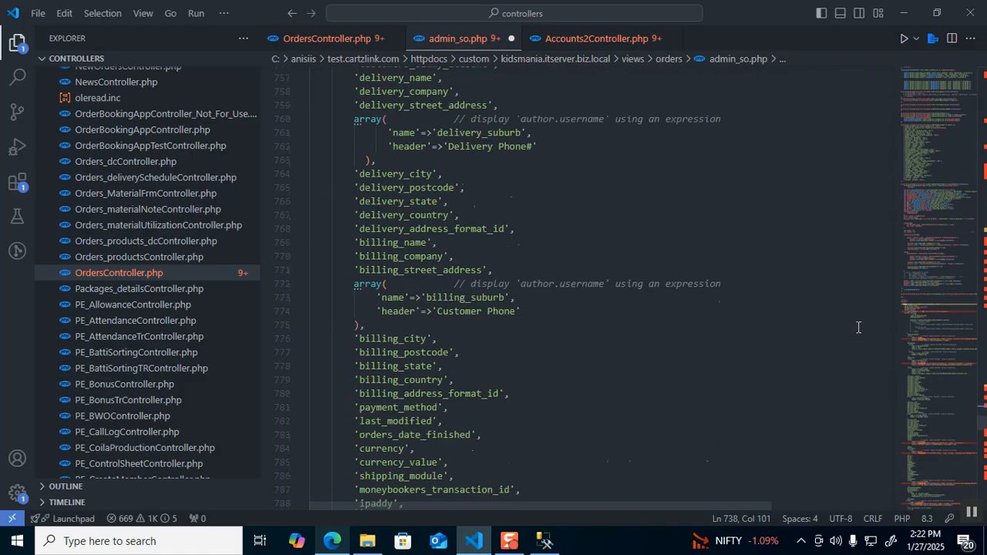
scroll(857, 327, down, 20)
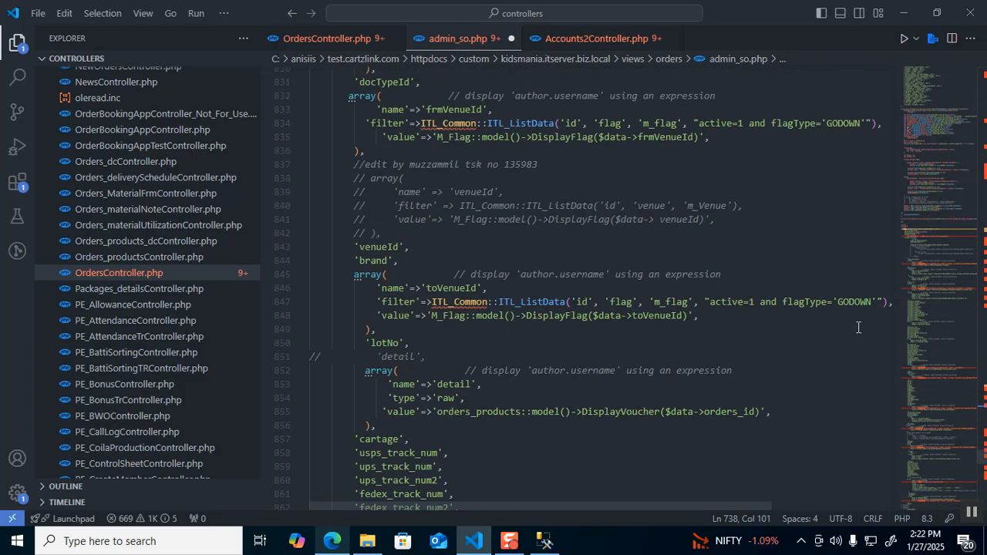
scroll(857, 327, down, 1)
scroll(858, 327, up, 19)
scroll(858, 327, up, 20)
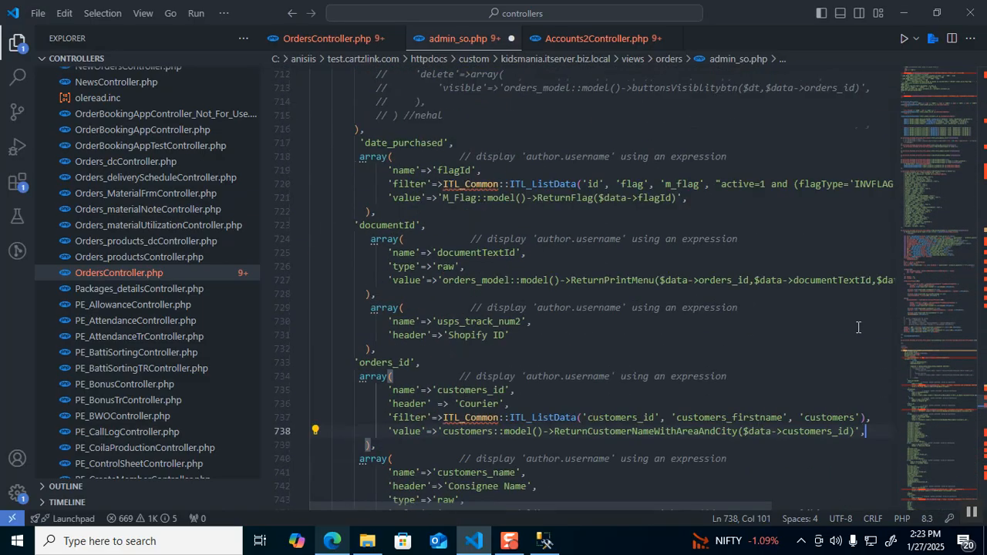
scroll(858, 327, up, 4)
scroll(857, 327, up, 4)
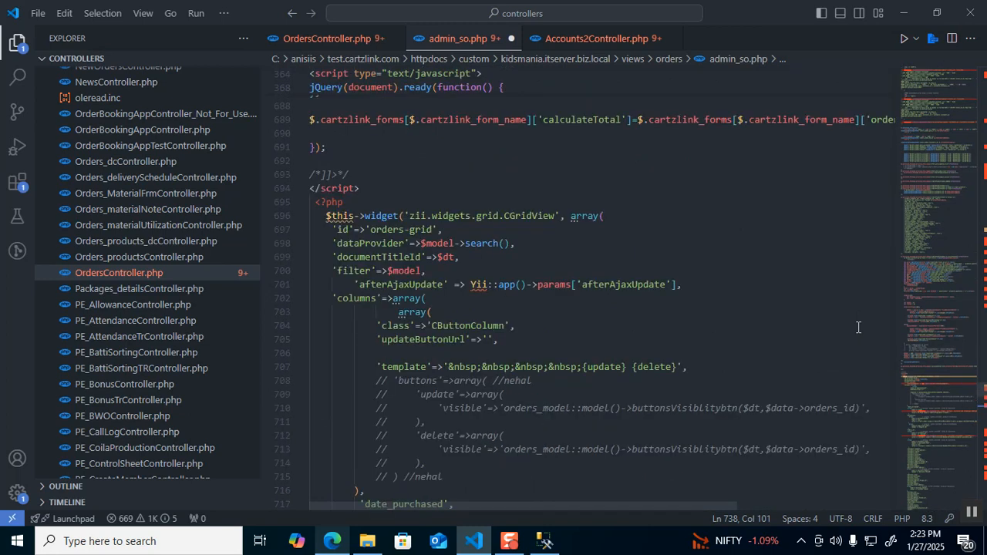
scroll(858, 327, down, 4)
scroll(857, 327, down, 11)
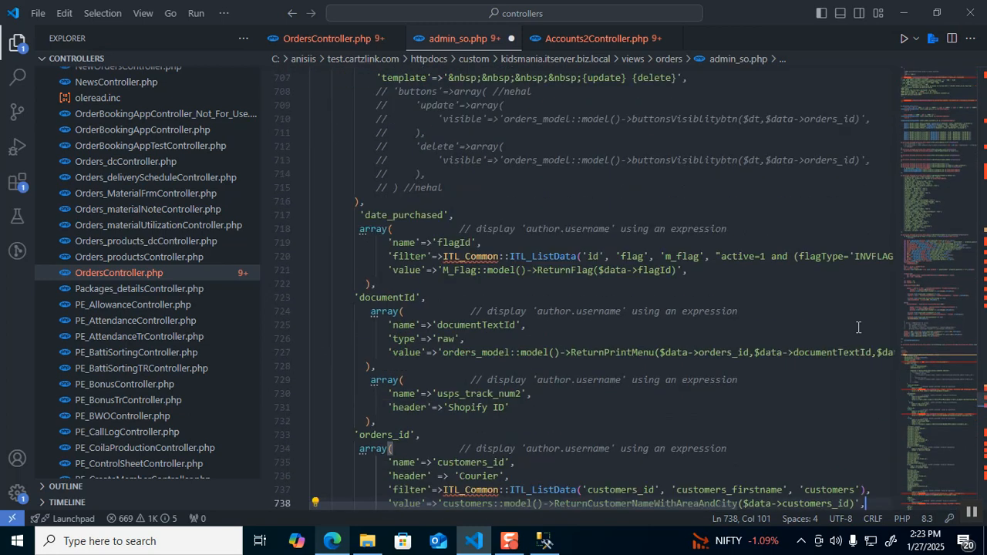
scroll(857, 327, up, 3)
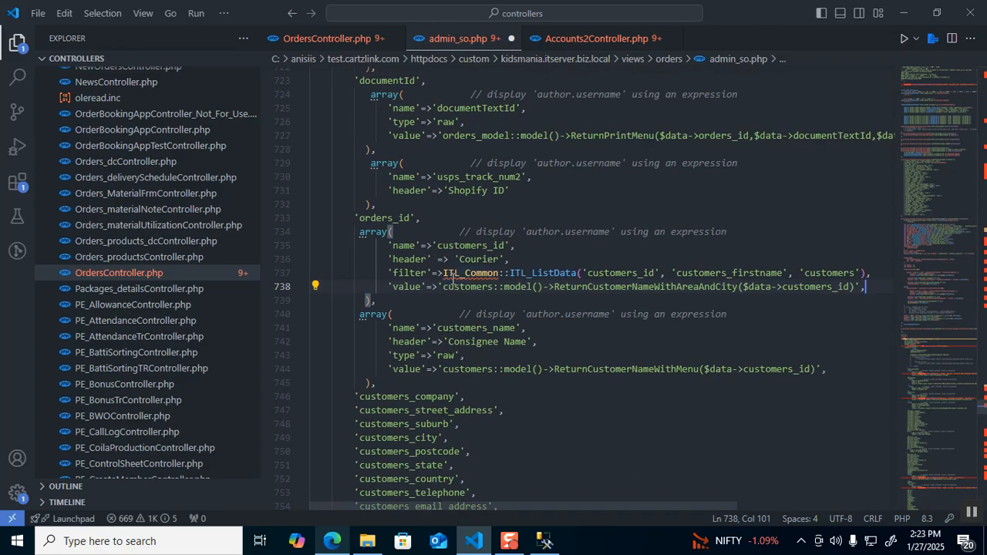
mouse_move(453, 274)
click(442, 300)
key(shift+Up)
key(shift+Up)
key(shift+Up)
key(Escape)
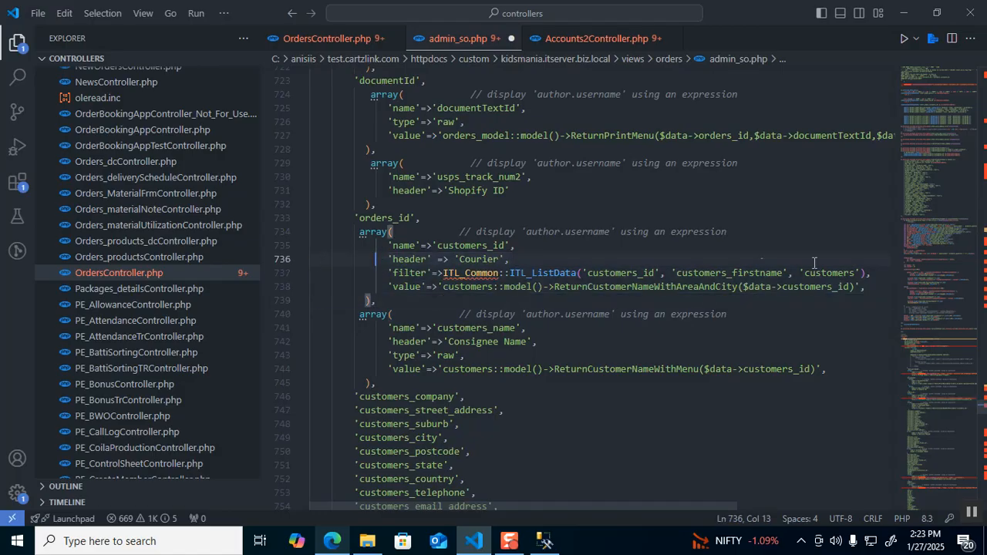
Add the line 'active' => false, to the Courier column array, save admin_so.php and reload the Sale Order page in the browser
click(877, 286)
key(Return)
text(')
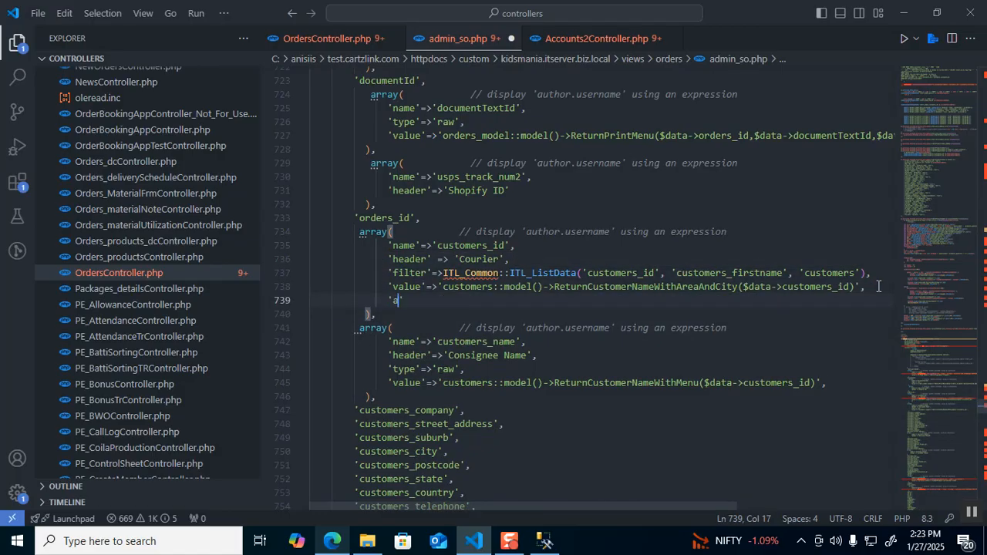
text(active' => false,)
key(ctrl+s)
key(alt+Tab)
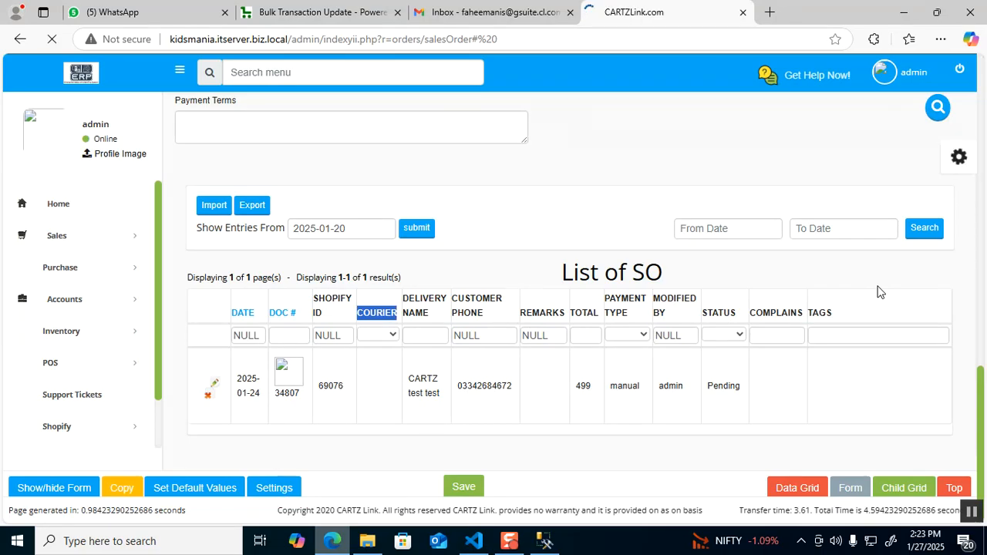
key(alt+Tab)
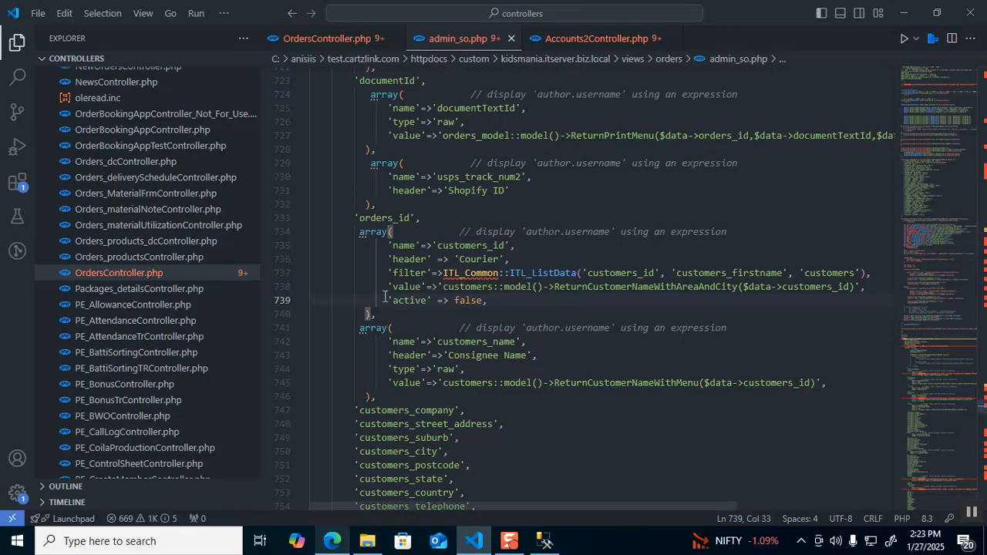
Rename the Courier column's 'active' key to 'visible', save the file and check the List of SO grid on the reloaded Sale Order page
double_click(409, 300)
text(visible)
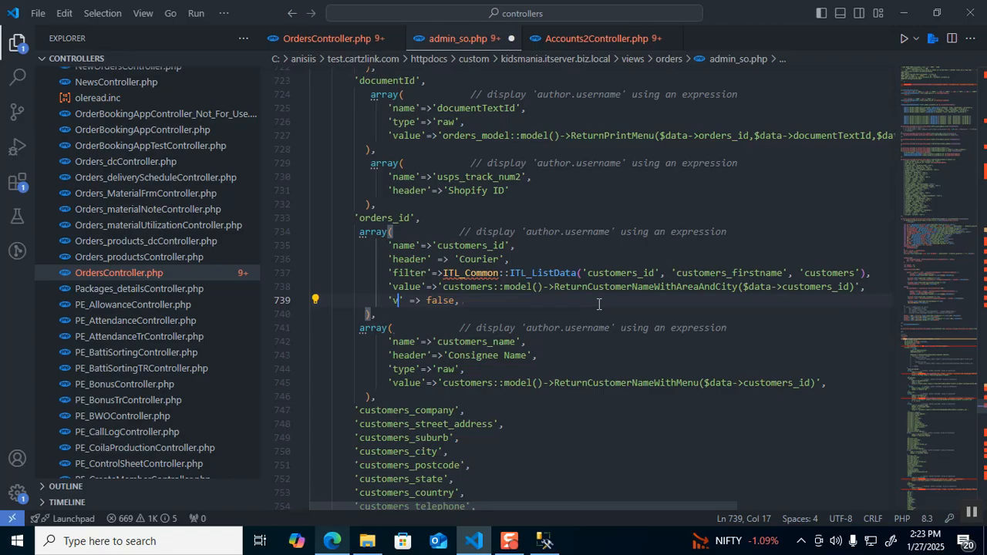
key(alt+Tab)
key(F5)
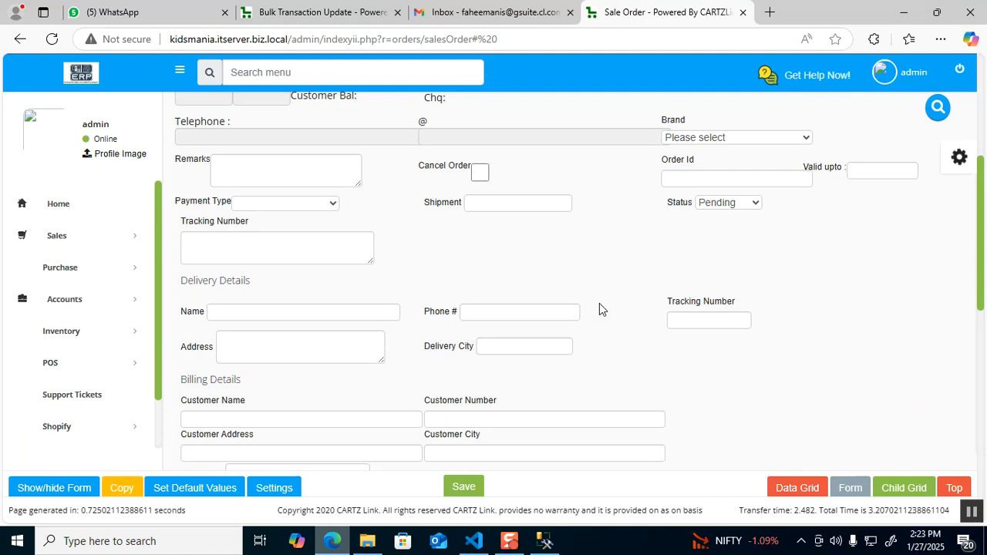
scroll(599, 309, down, 3)
click(388, 318)
scroll(388, 318, down, 5)
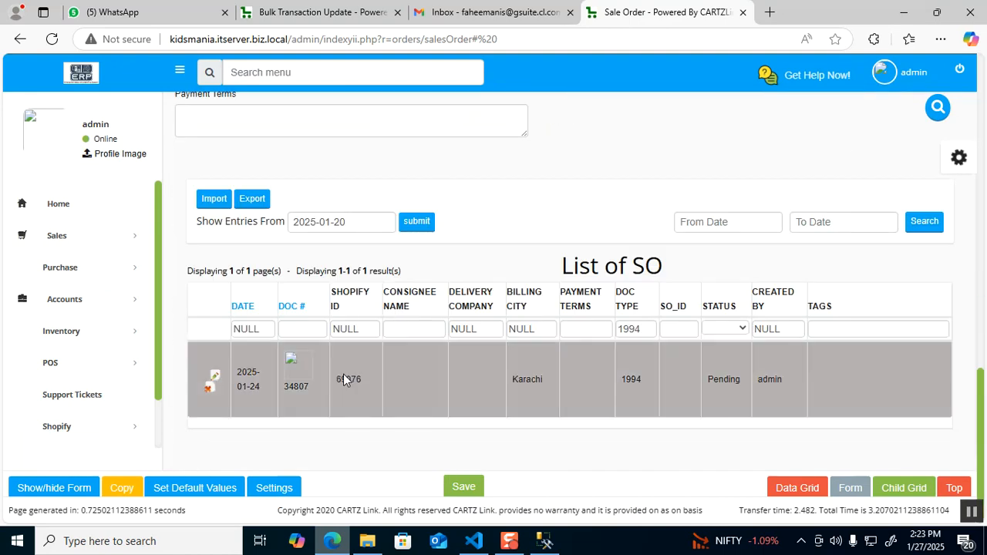
In admin_so.php, replace the Courier column's false visibility value with Yii::app()->settings->get('sales', 'displayCourierOnSO')
key(alt+Tab)
double_click(473, 300)
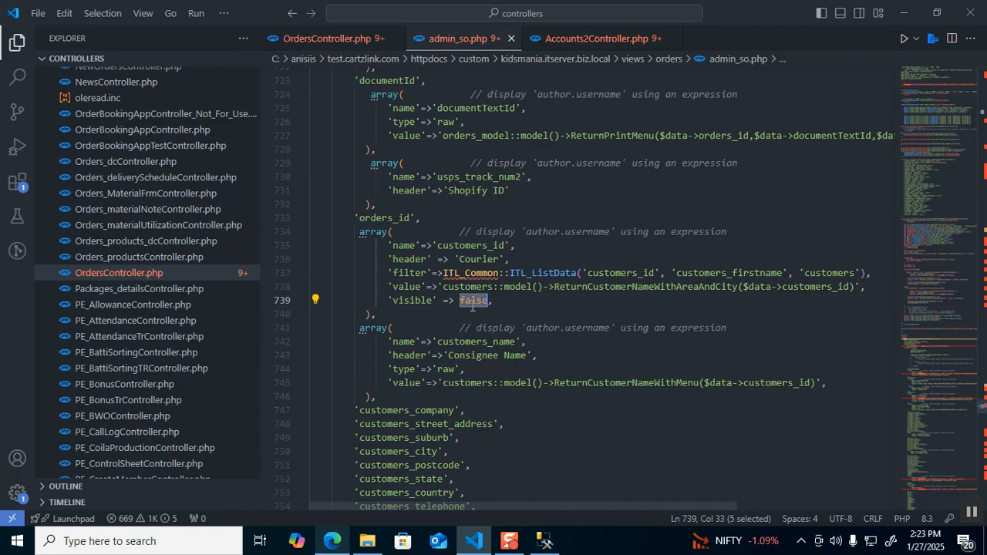
text(Yii::app()-)
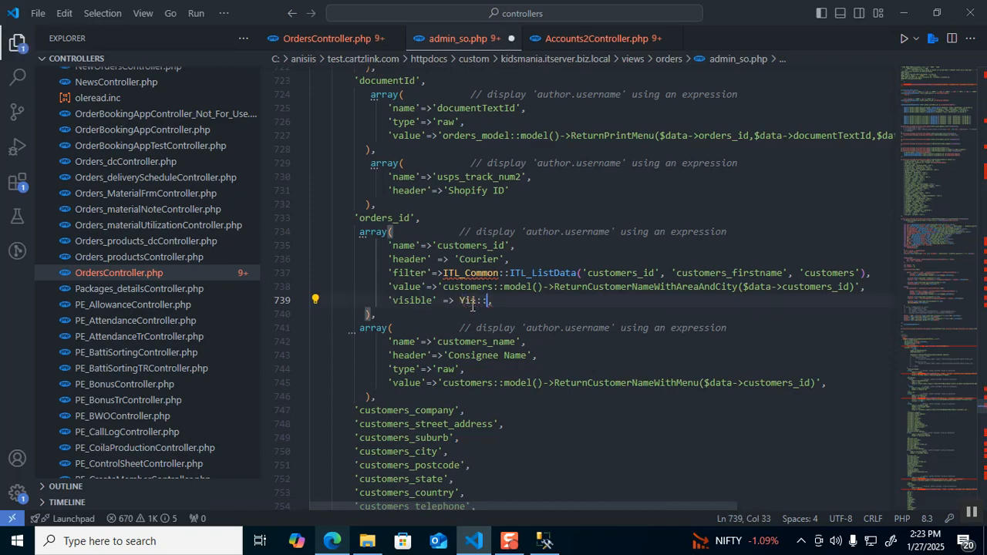
text(>settings->)
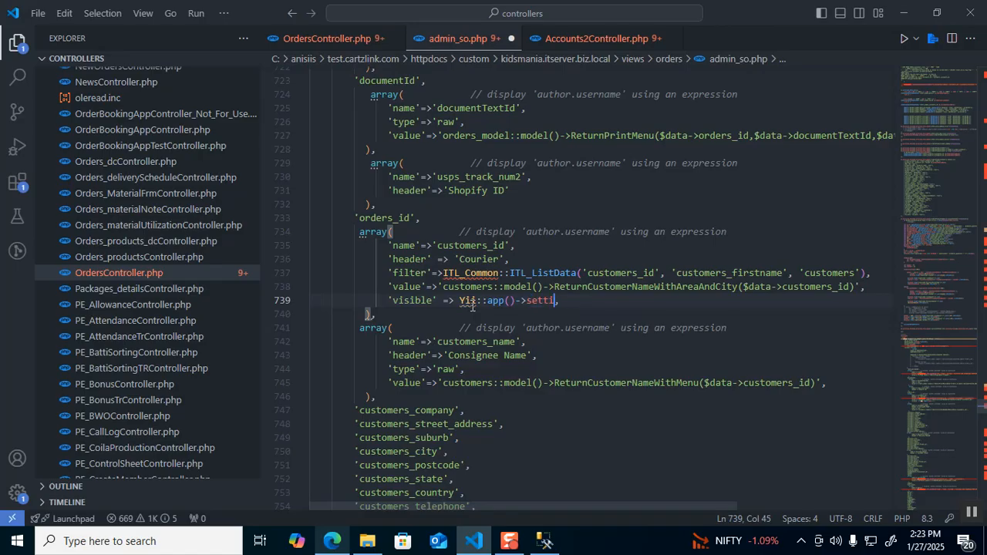
text(get()
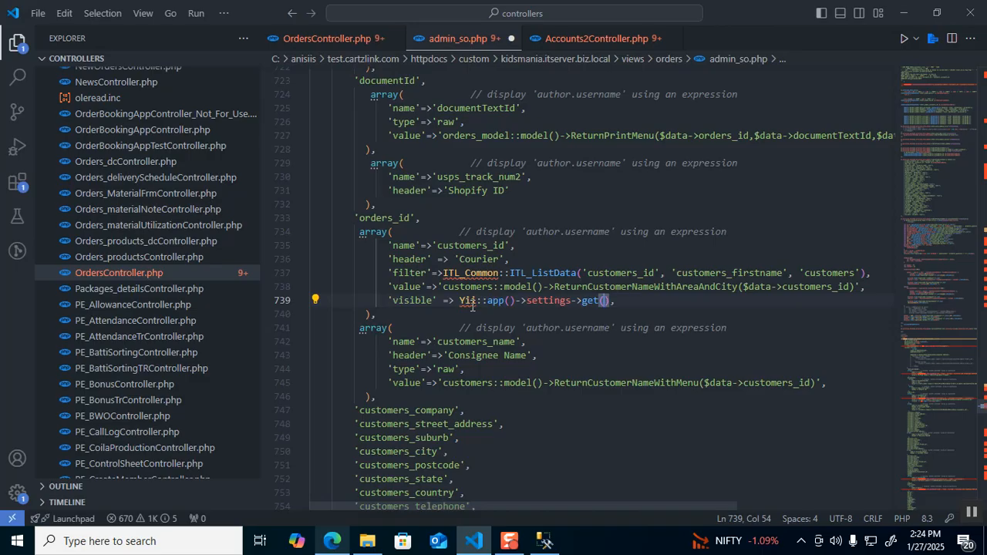
text('sales', ')
text(displayCourierOnSO)
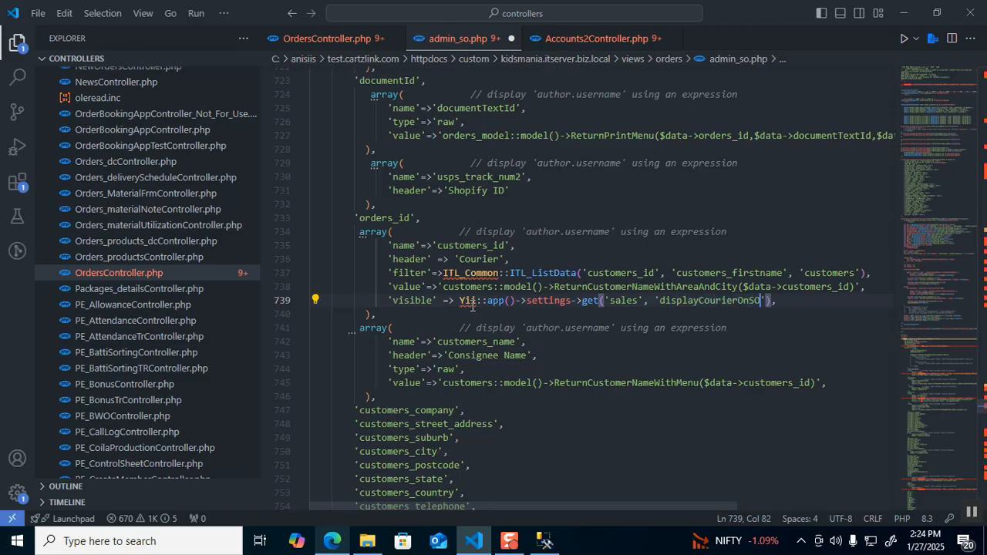
Give the displayCourierOnSO setting lookup a default of 'true' and compare its result with == 'true'
key(ctrl+shift+Left)
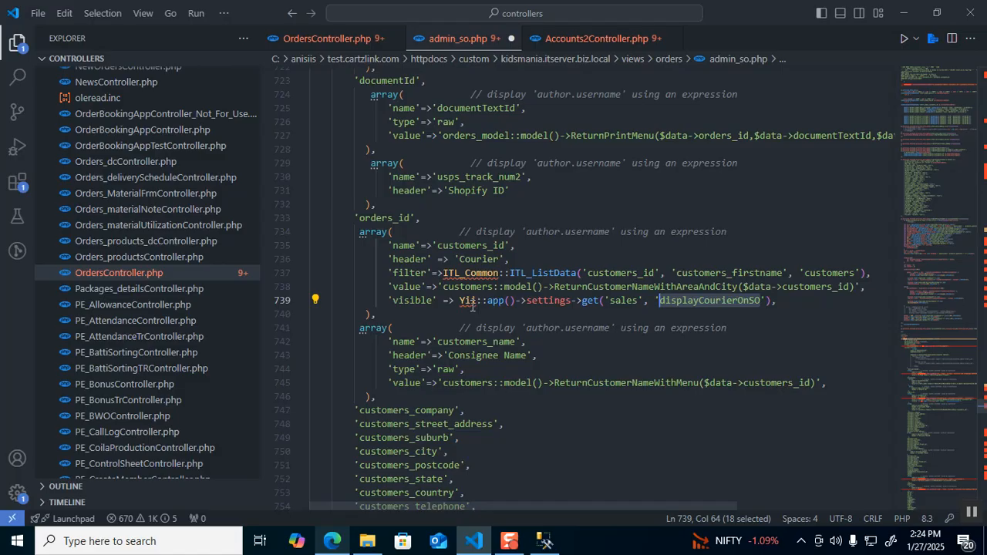
double_click(684, 306)
click(766, 300)
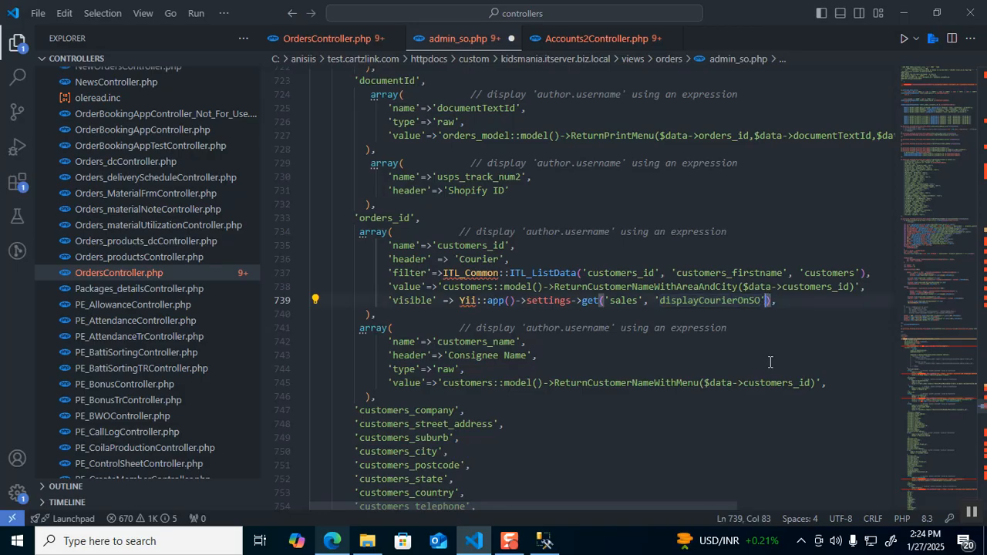
text(,)
text('true') == 'true')
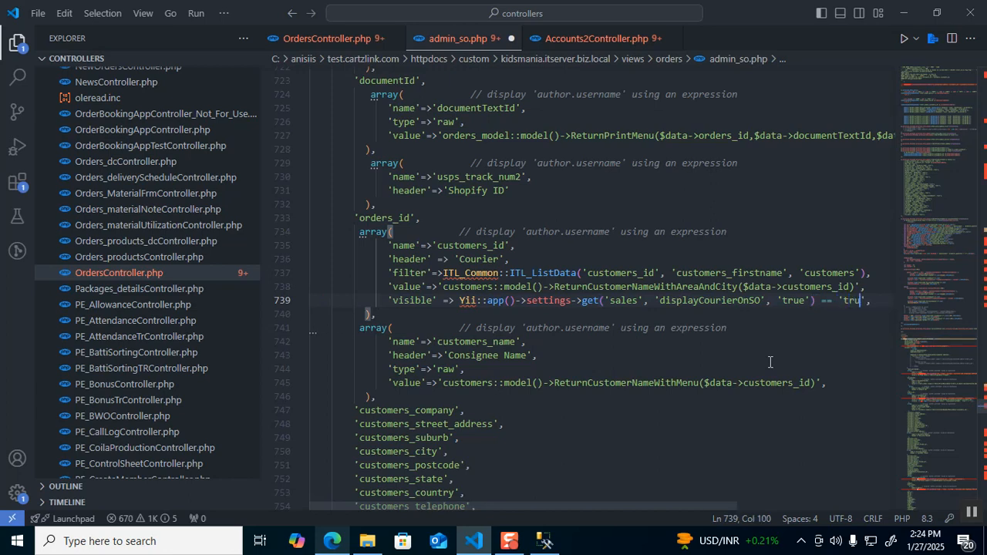
Complete the Courier column's visibility expression with ? true : false, save admin_so.php and reload the Sale Order page in the browser
text( :)
key(BackSpace)
key(BackSpace)
text(?)
text( true : fal)
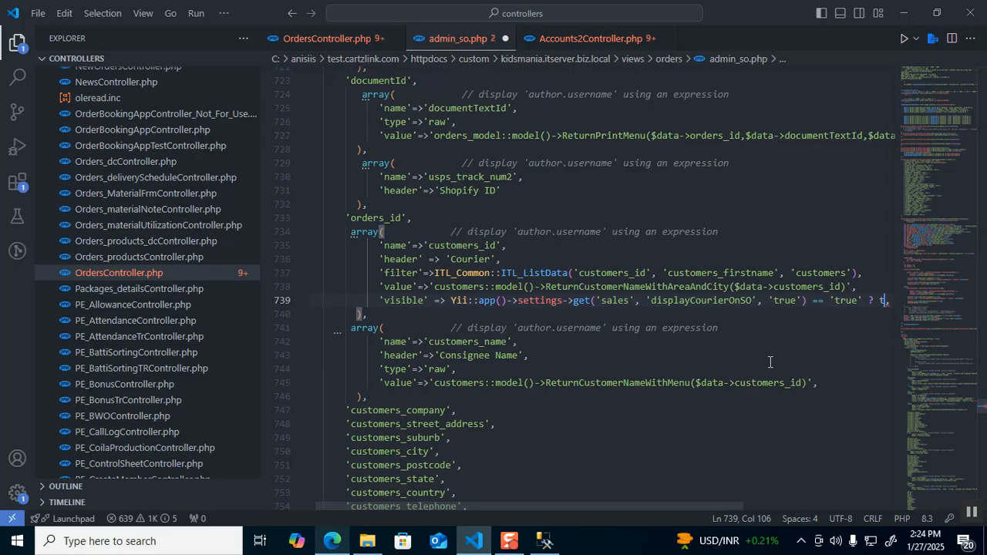
text(se)
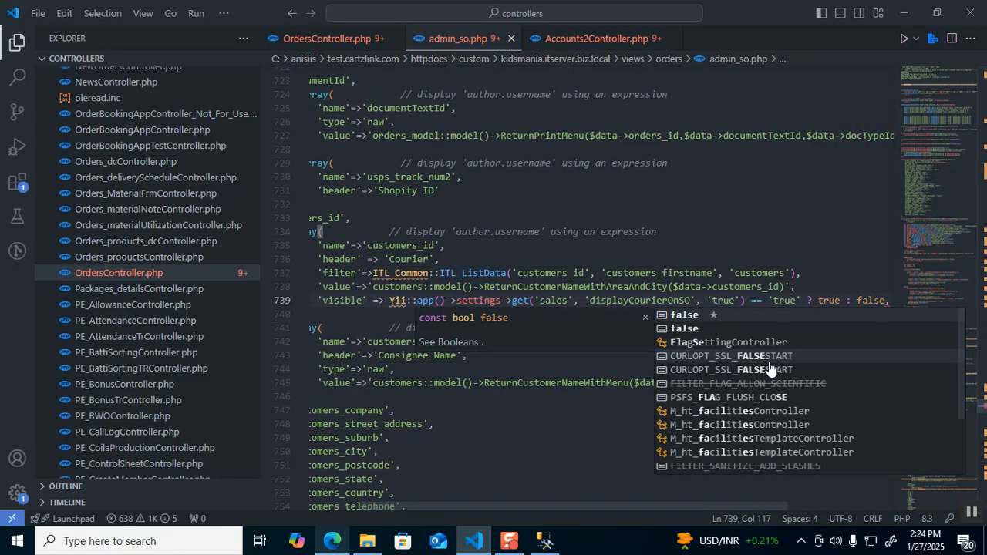
key(Escape)
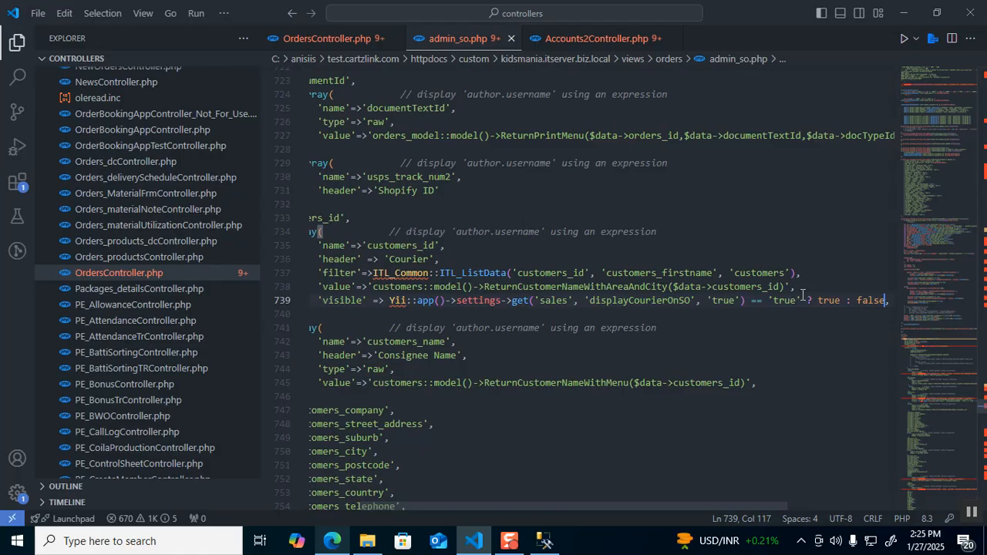
key(alt+Tab)
key(F5)
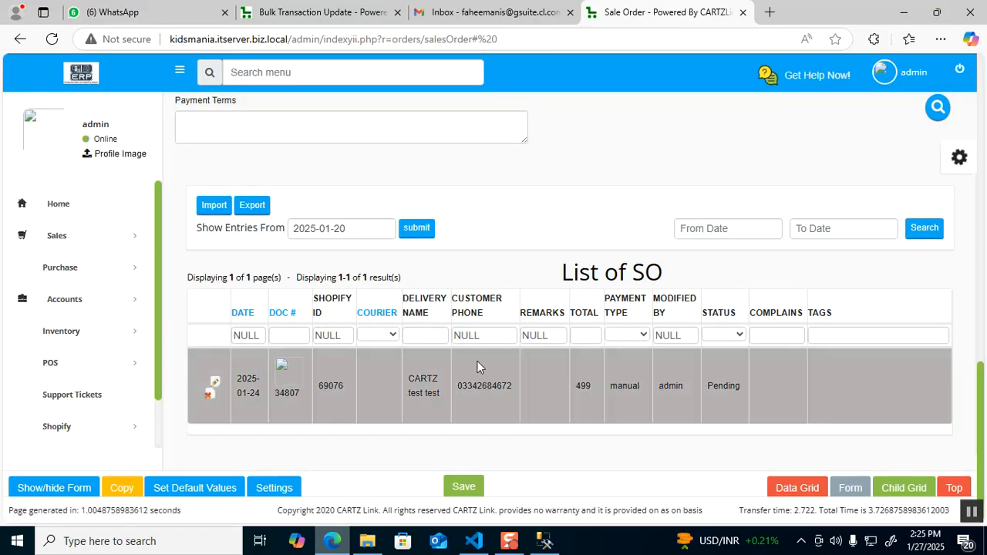
In SQL Server Management Studio, change the settings query's category filter to 'sales', run it and look through the returned keys
click(543, 543)
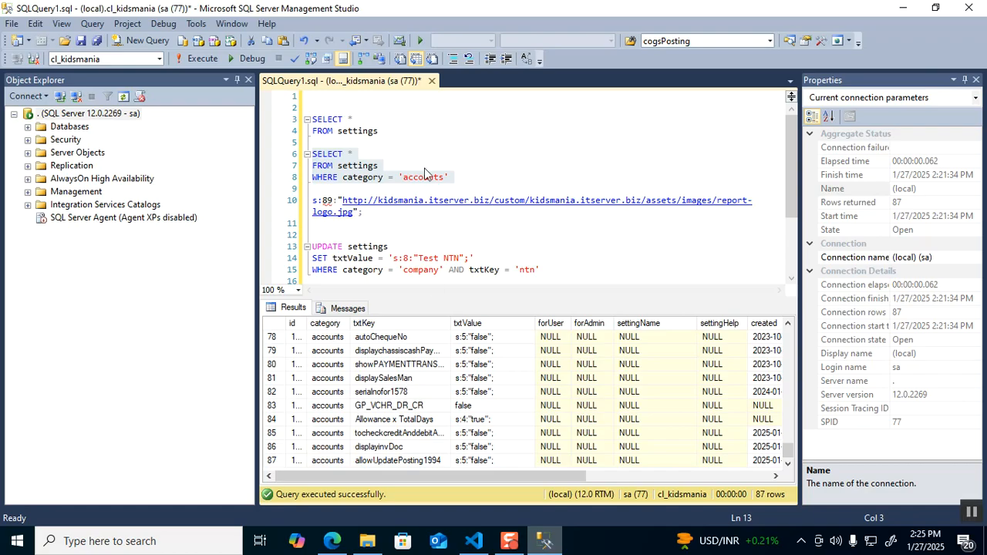
double_click(422, 177)
text(sales)
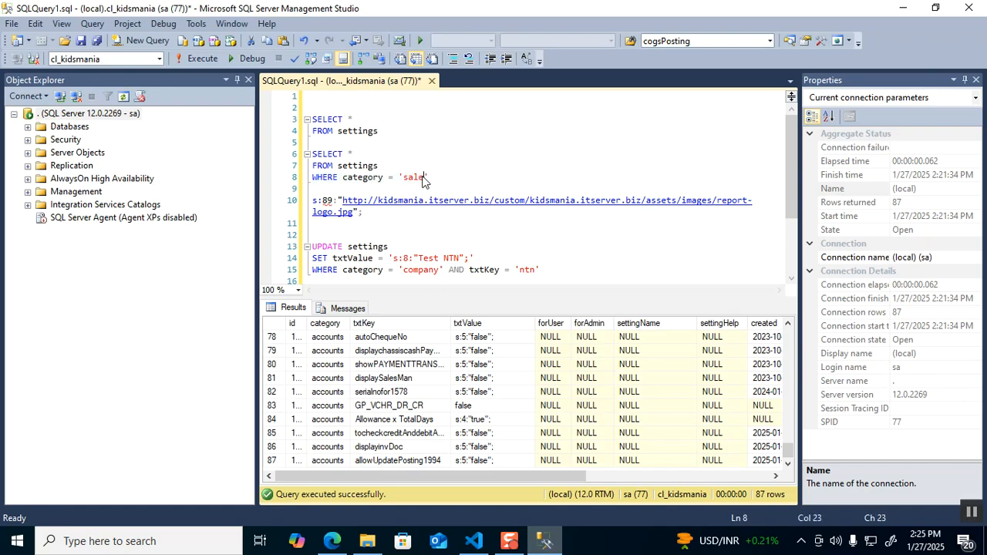
key(Home)
key(Down)
key(shift+Up)
key(shift+Up)
key(shift+Up)
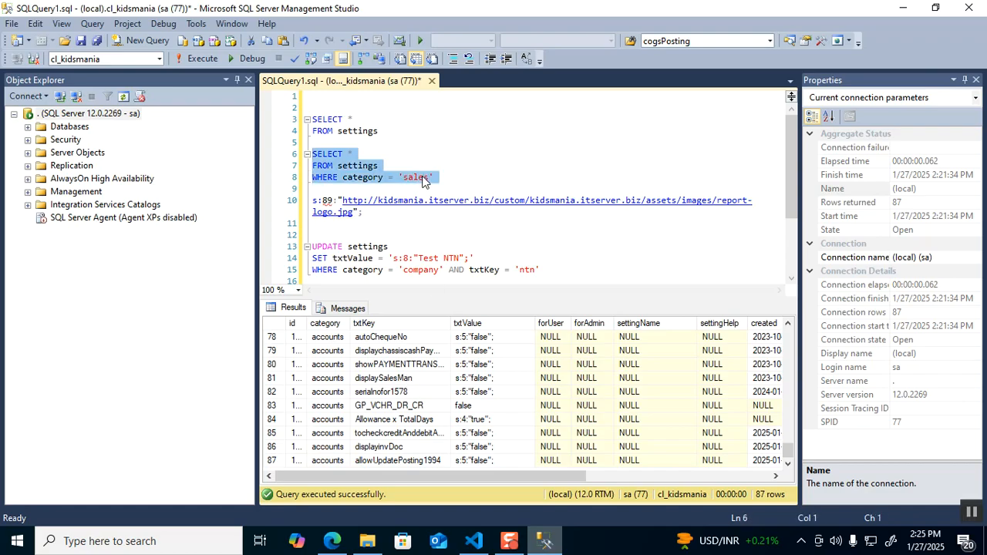
key(F5)
drag(416, 394, 410, 537)
click(400, 448)
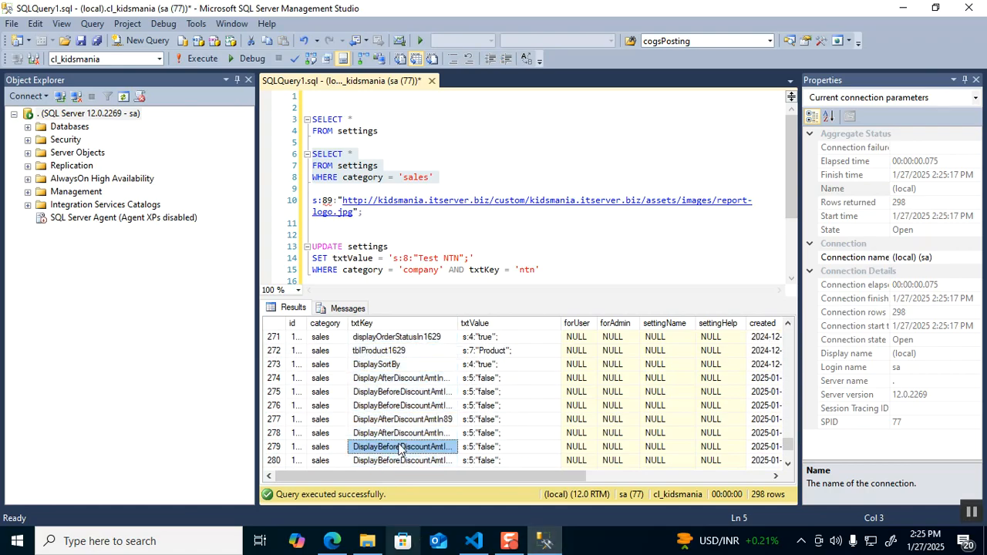
Add a second condition, AND txtKey = '', to the sales settings query
click(457, 181)
key(Return)
text(AND )
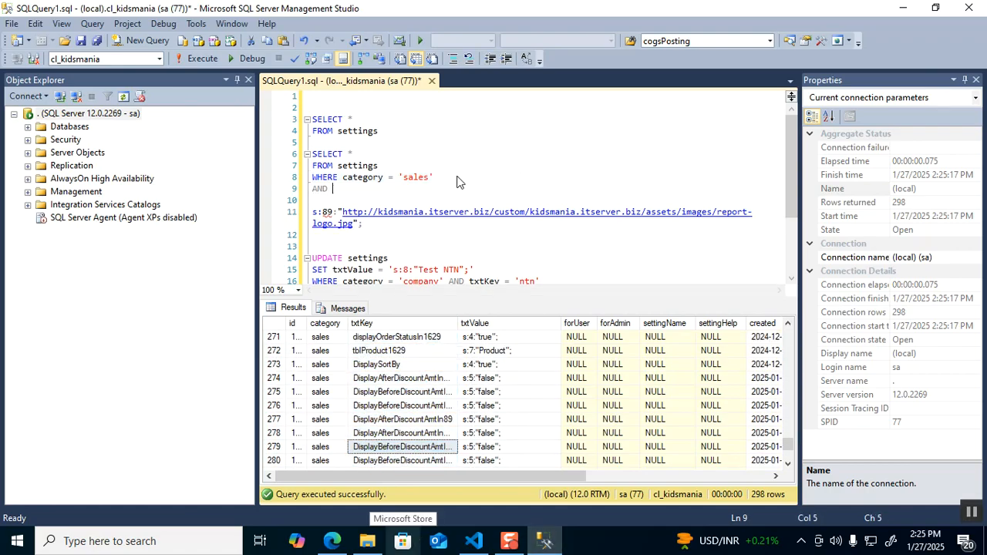
text(txtKey = '')
Copy displayCourierOnSO from admin_so.php into the query's empty txtKey condition, run the query and check the setting's txtValue
click(333, 543)
click(473, 541)
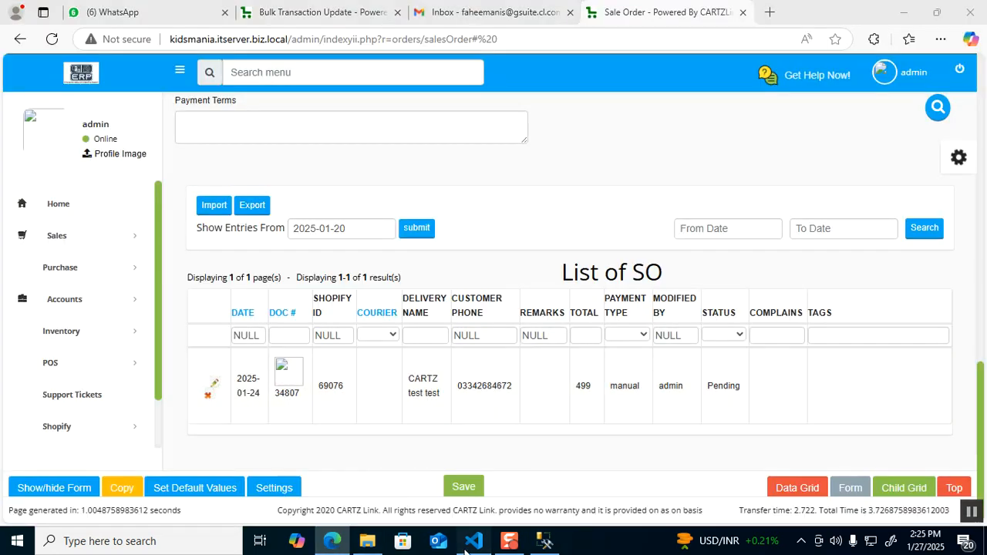
double_click(641, 302)
key(ctrl+c)
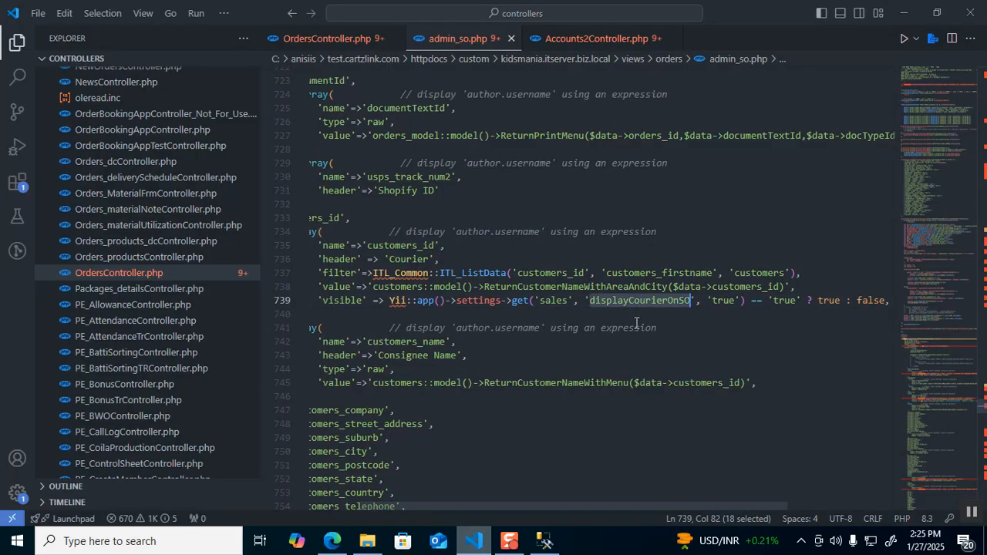
key(alt+Tab)
key(alt+Tab)
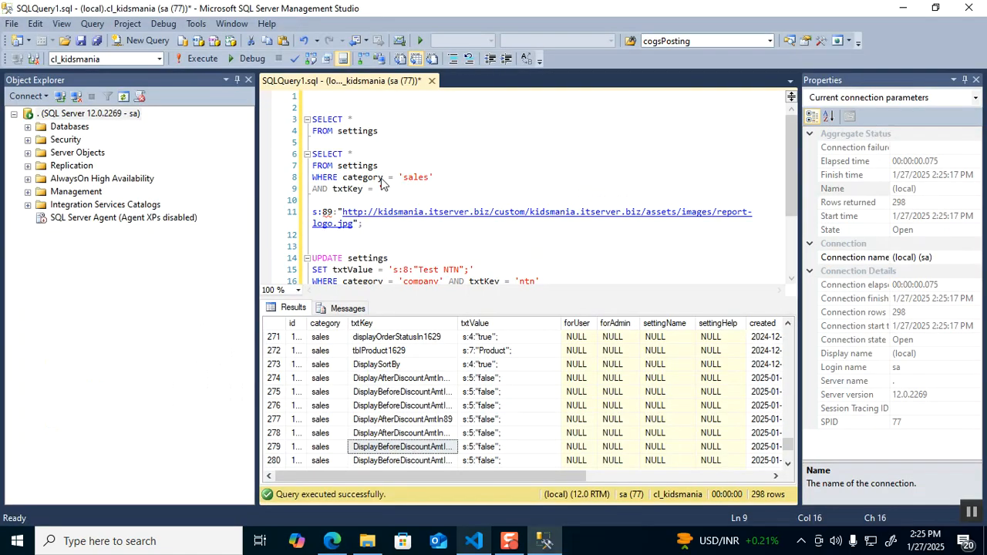
click(383, 191)
key(ctrl+v)
drag(480, 190, 260, 167)
key(F5)
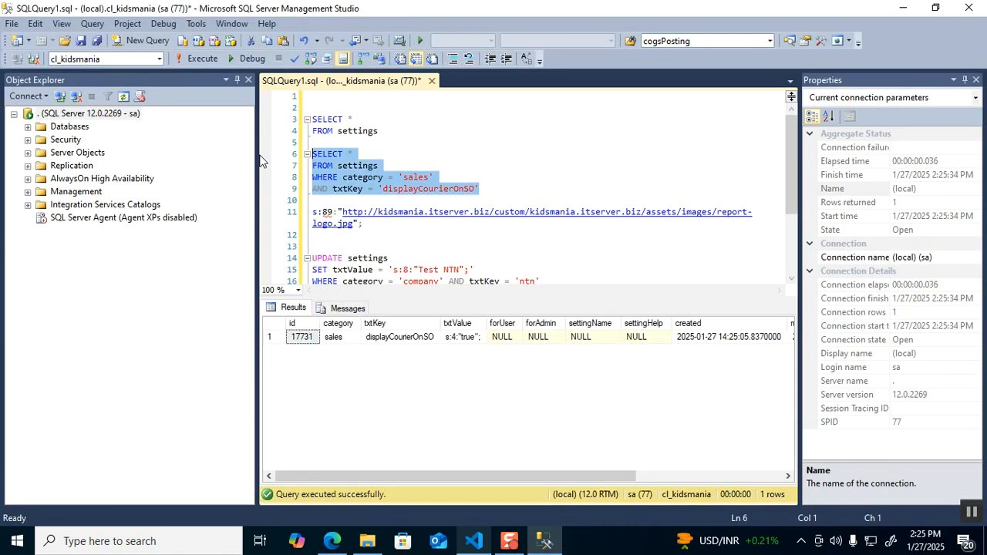
click(471, 337)
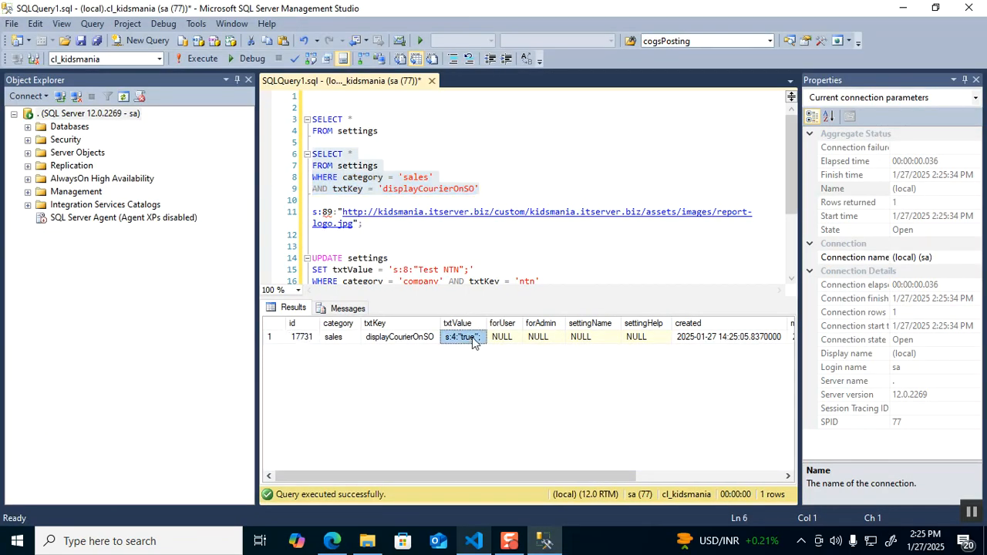
Retarget the UPDATE settings statement to category = 'sales' AND txtKey = 'displayCourierOnSO'
click(496, 185)
scroll(495, 184, down, 3)
scroll(492, 192, up, 1)
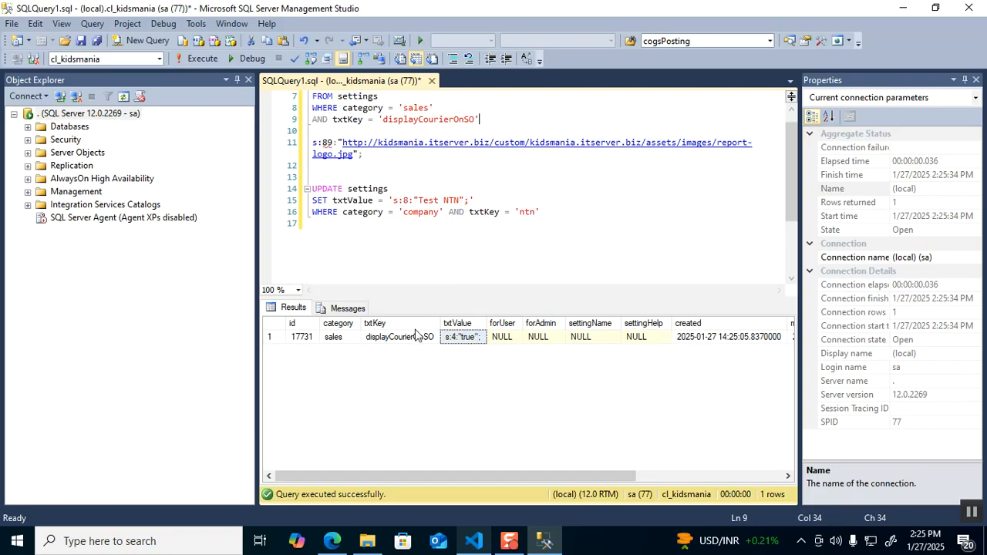
click(332, 341)
double_click(422, 210)
text(sales)
click(404, 344)
double_click(518, 211)
key(ctrl+v)
Set the UPDATE statement's txtValue to 's:5:"false";', execute it and check the List of SO grid in the browser
double_click(401, 200)
text(8)
drag(418, 200, 460, 202)
text(false)
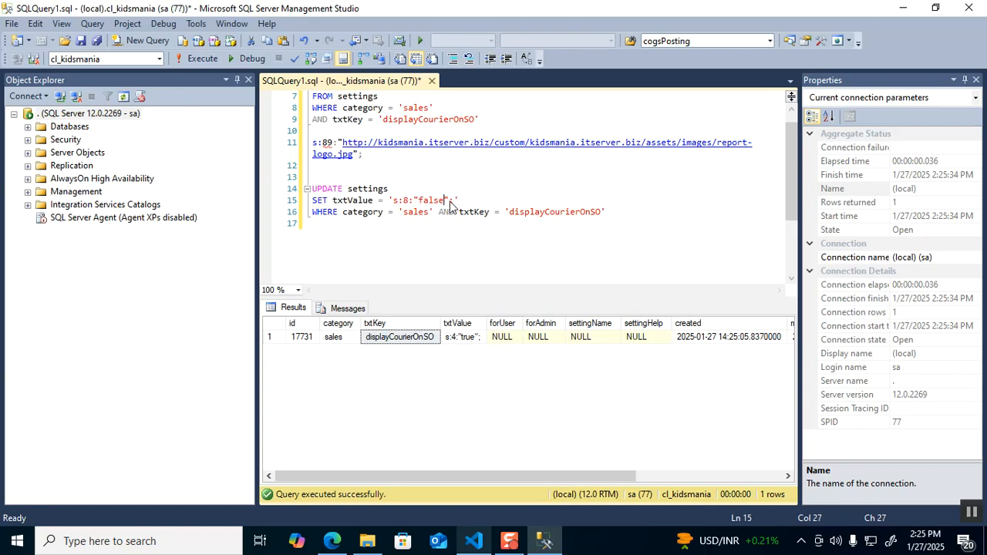
key(Left)
key(Left)
key(Left)
key(Left)
key(Left)
key(Left)
key(Left)
key(Left)
text(5)
drag(427, 235, 297, 193)
key(F5)
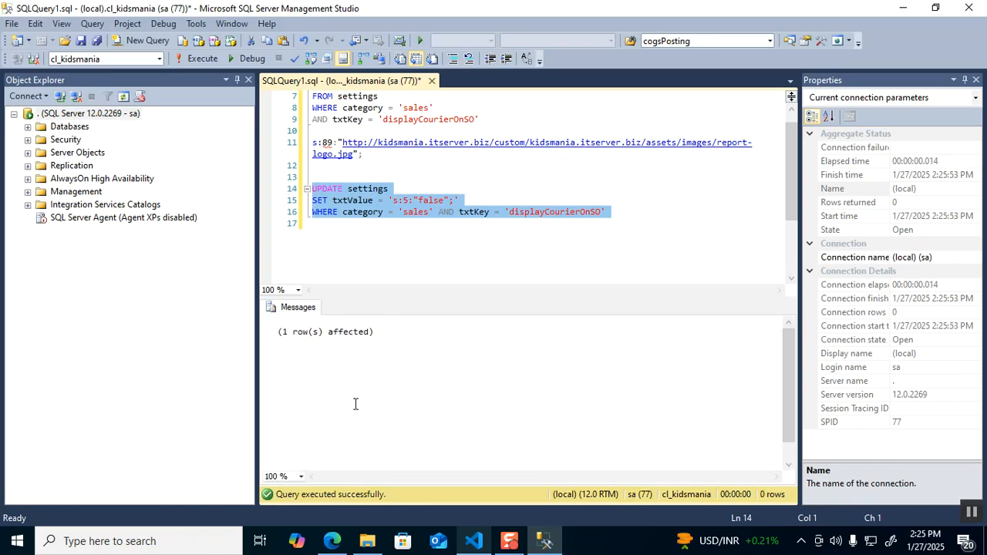
click(331, 541)
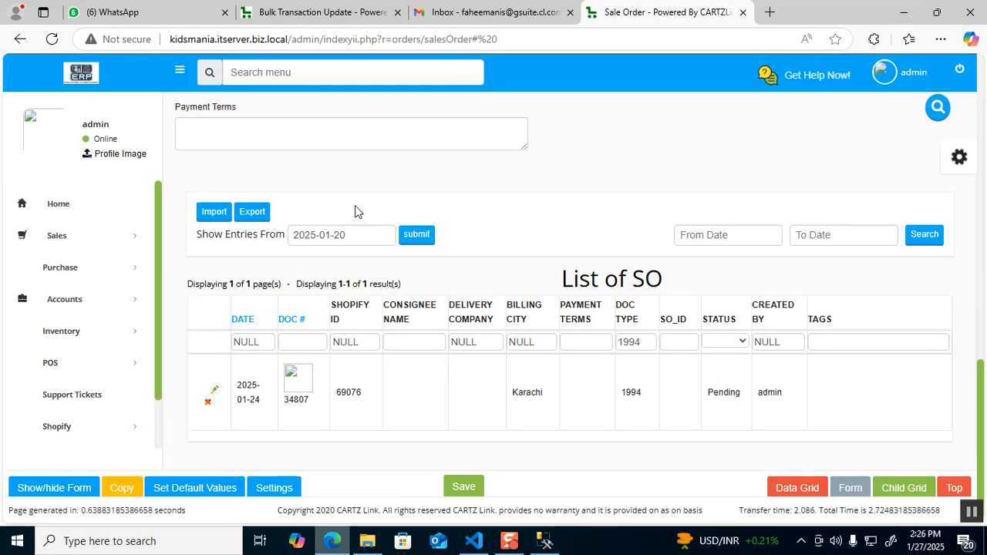
Back in SQL Server Management Studio, set the UPDATE statement's txtValue to 's:4:"true";' and execute it
click(544, 544)
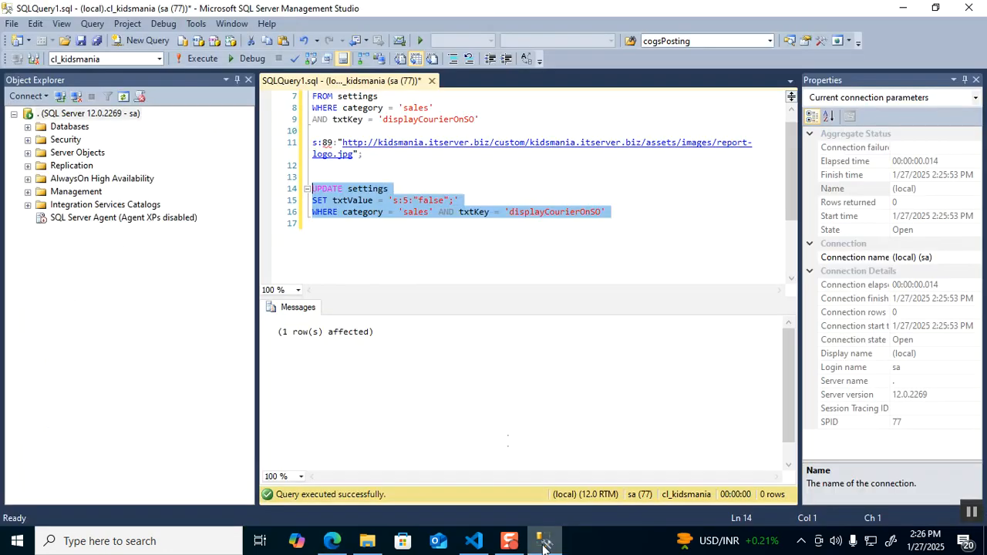
click(409, 201)
key(BackSpace)
text(4)
double_click(429, 202)
text(true)
drag(440, 252, 292, 195)
key(F5)
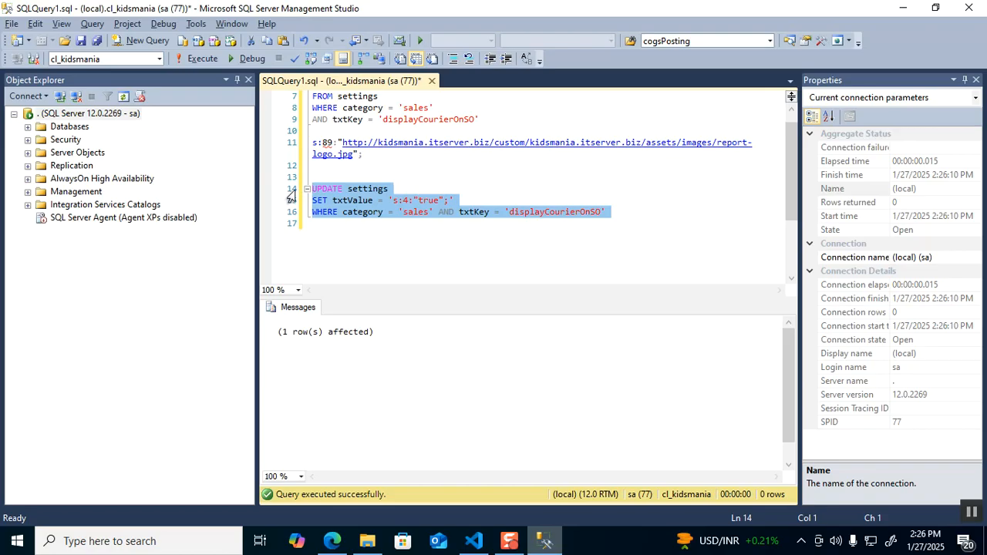
Reload the Sale Order page, search the ERP menu for clear, run Clear Cache in a separate tab and return to the grid
key(alt+Tab)
key(F5)
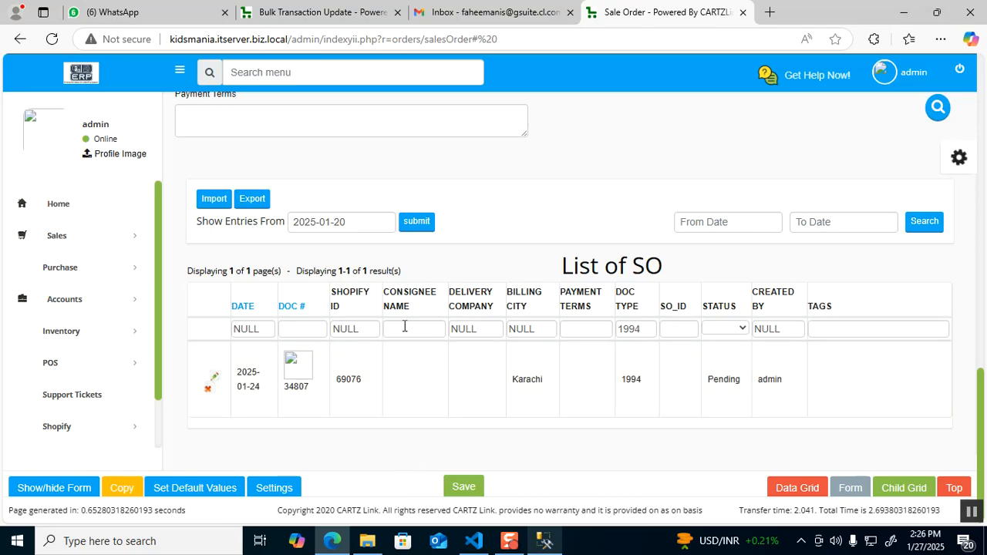
click(337, 65)
text(d)
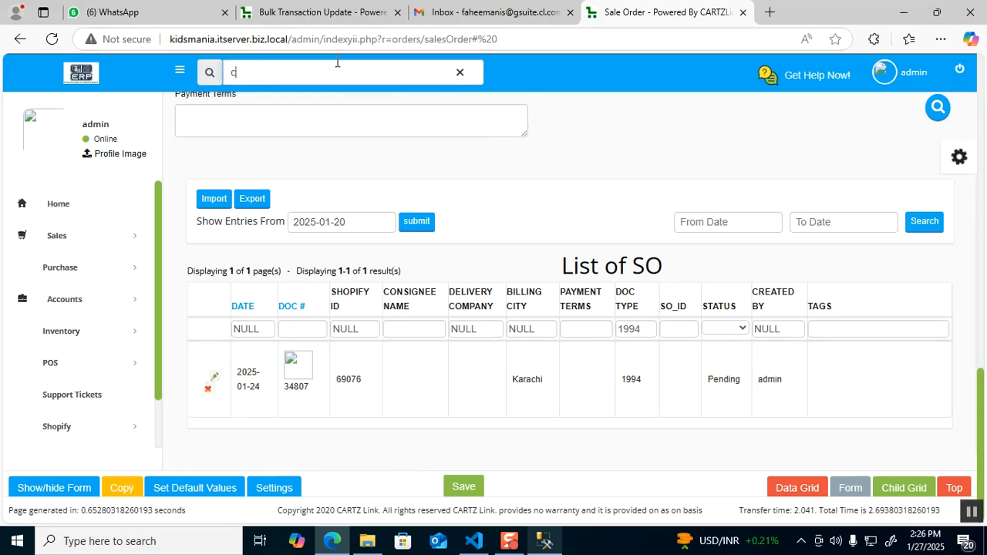
text(lear)
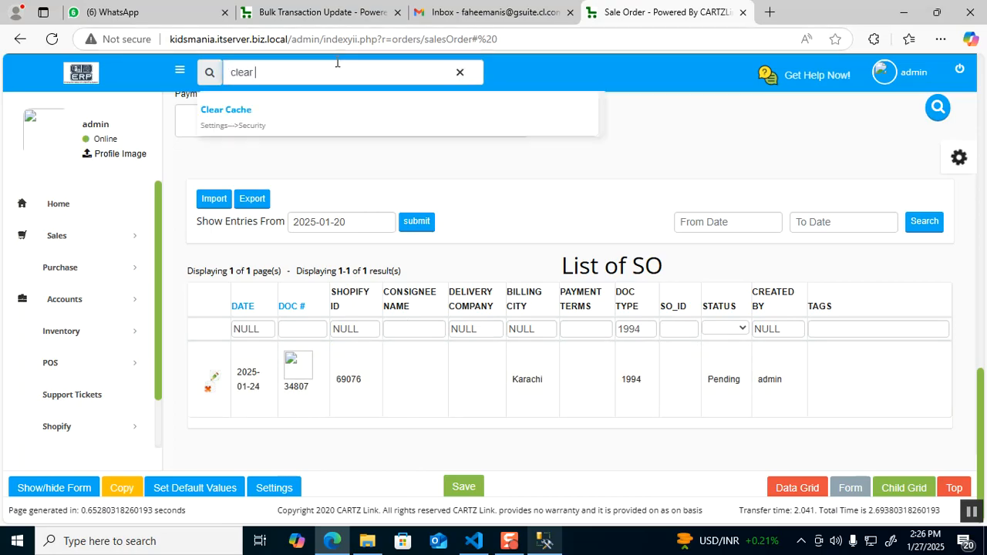
middle_click(229, 112)
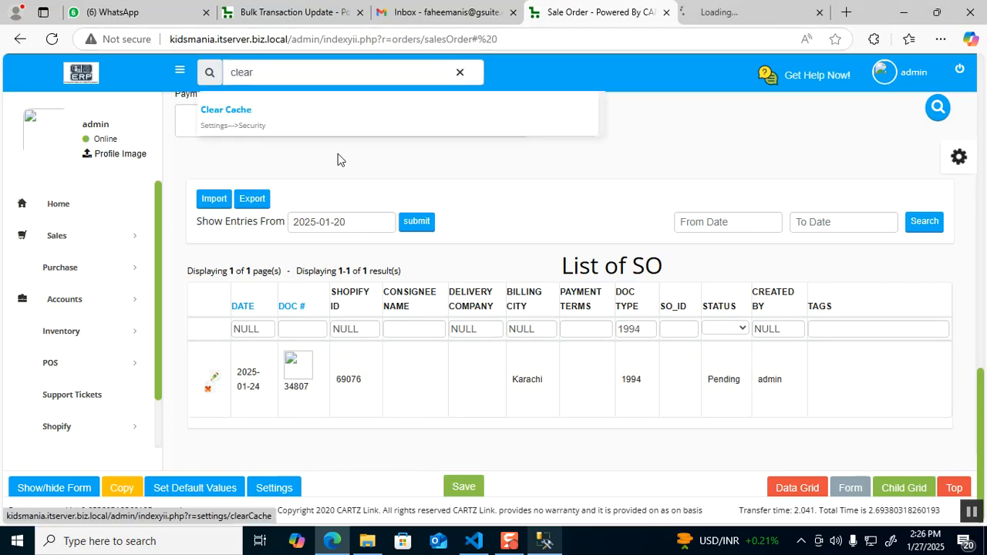
click(820, 12)
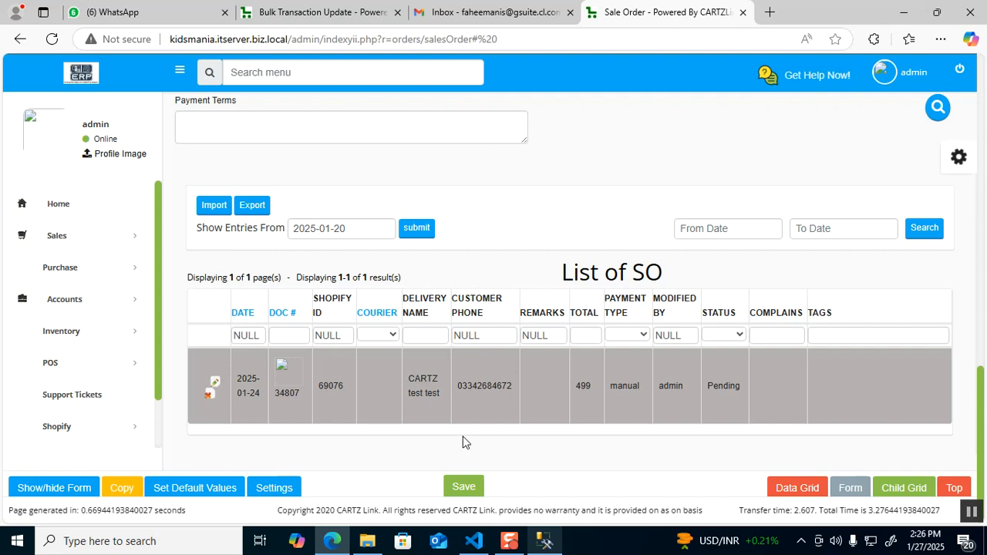
Switch to Visual Studio Code and find the actionCreate( function in Accounts2Controller.php
click(474, 541)
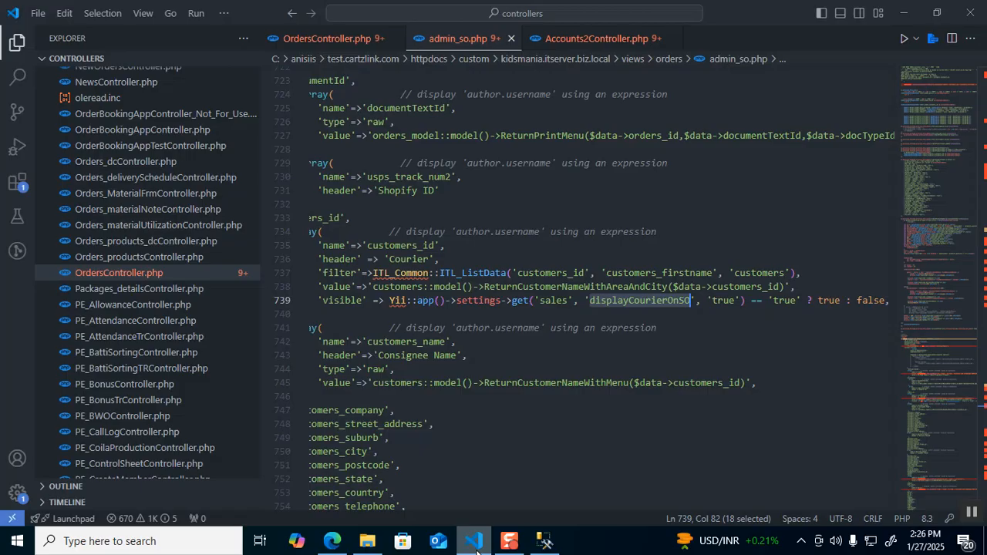
click(555, 40)
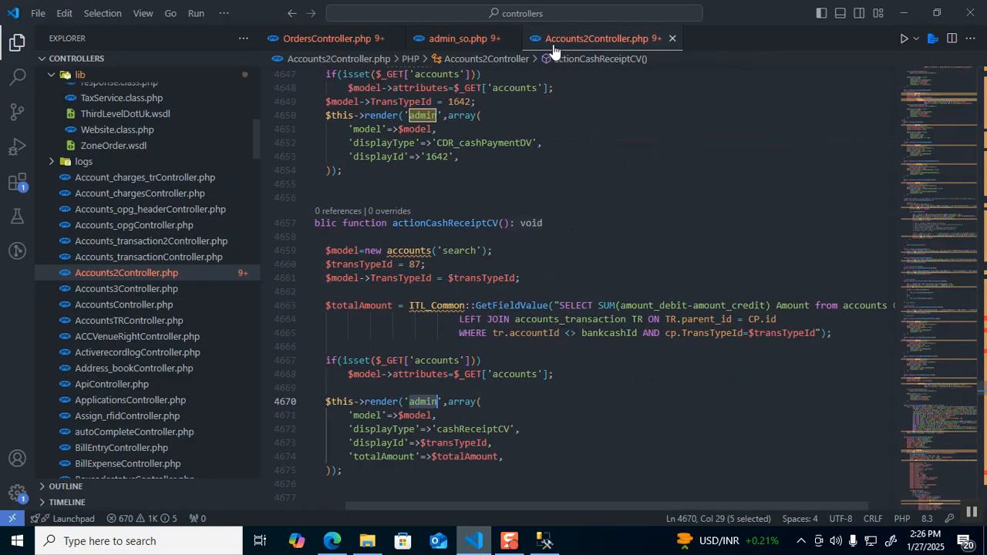
key(ctrl+f)
text(act)
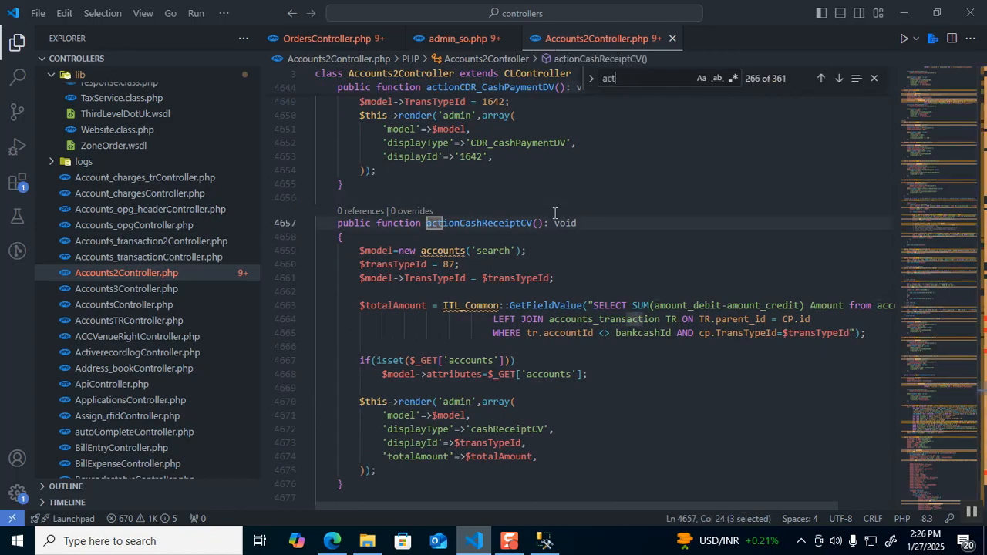
text(ionCreate()
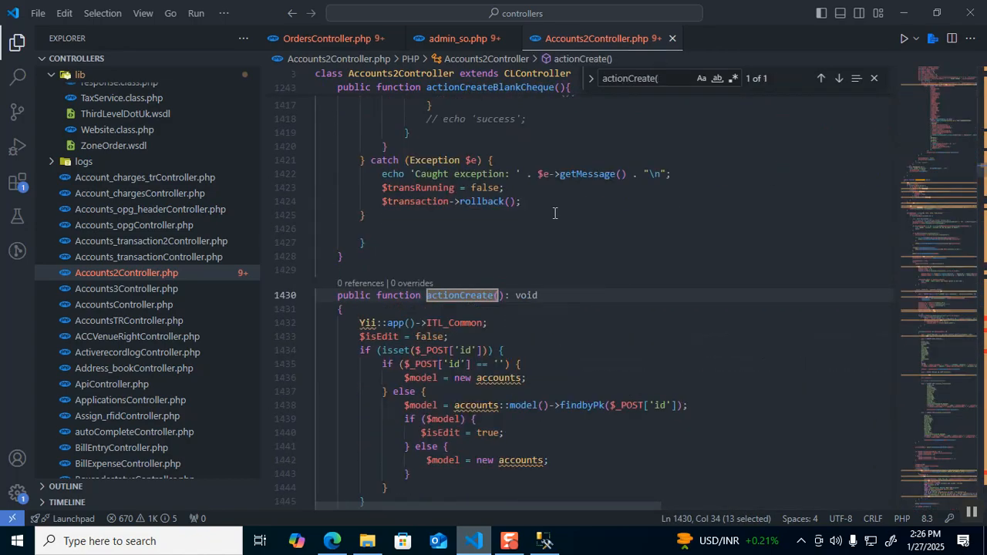
key(Escape)
Examine the settings checks and user validations in actionCreate, including the comparison of debit and credit amounts
scroll(553, 212, down, 5)
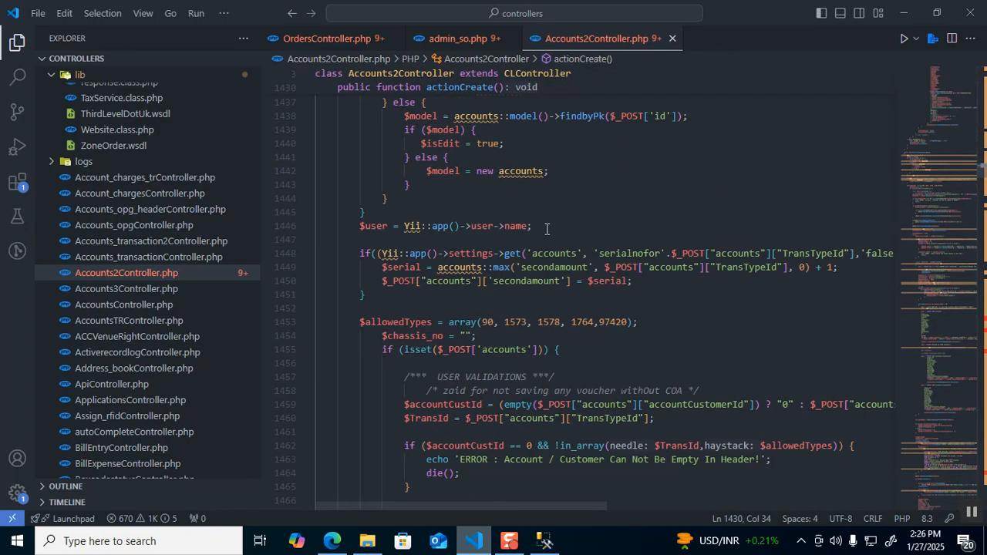
scroll(546, 229, up, 3)
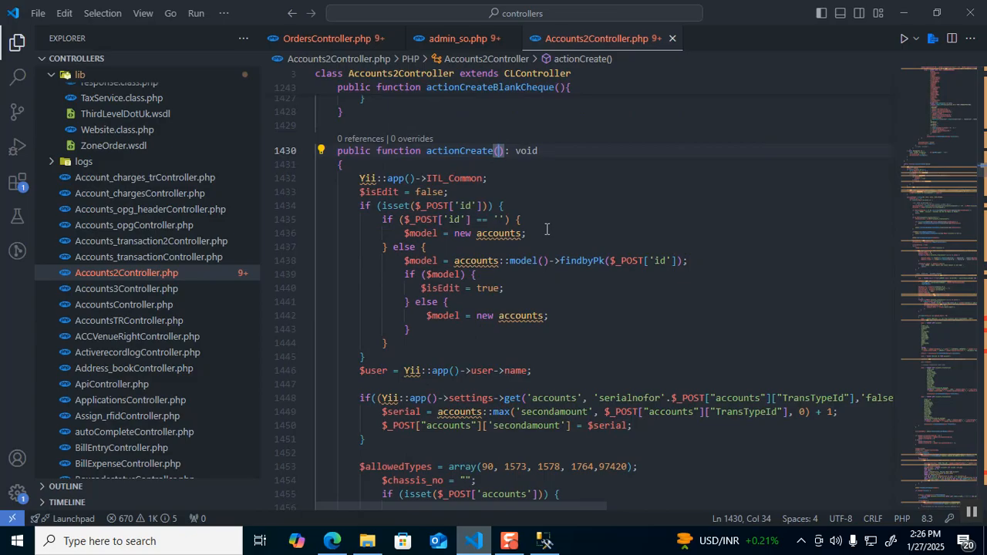
scroll(546, 229, down, 5)
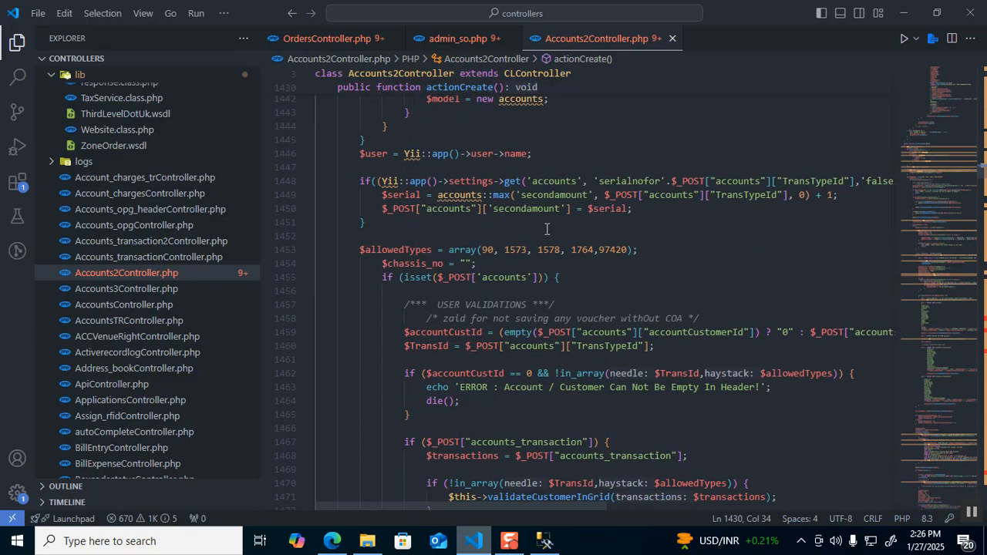
scroll(546, 229, down, 3)
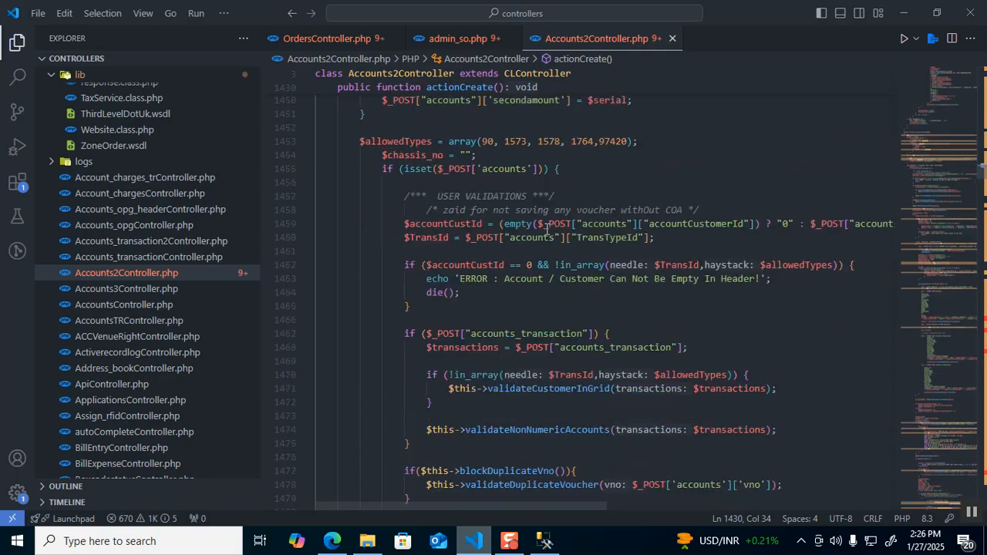
scroll(546, 229, down, 10)
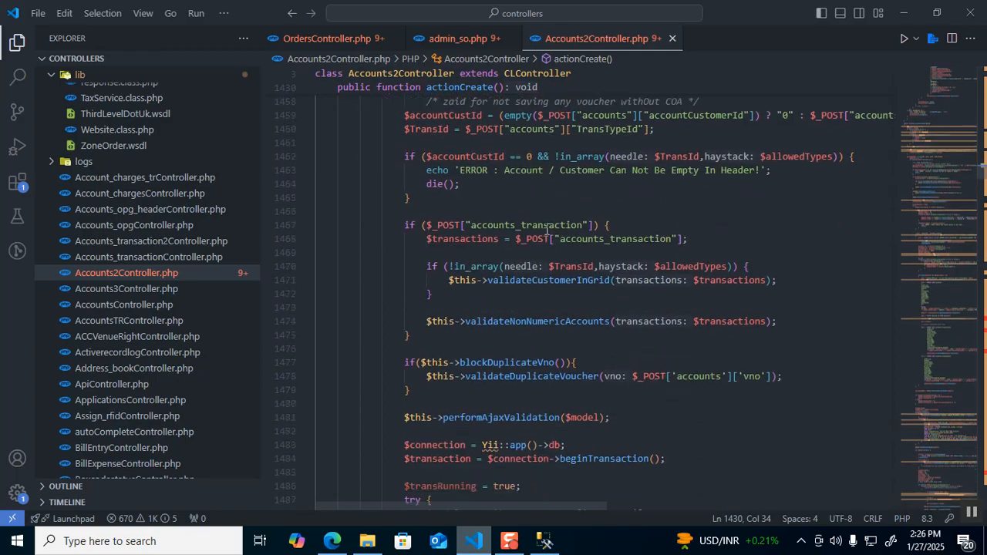
scroll(546, 229, down, 10)
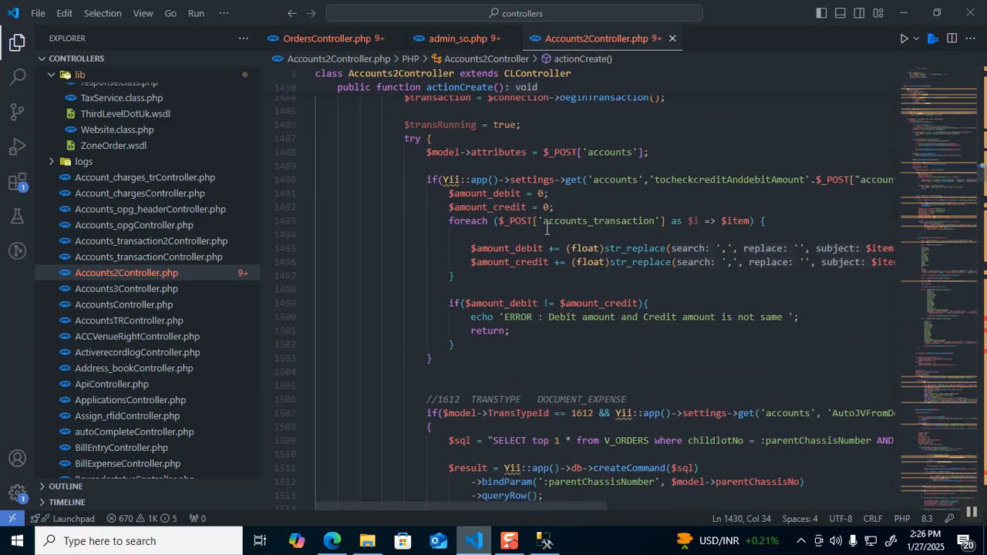
scroll(546, 229, up, 7)
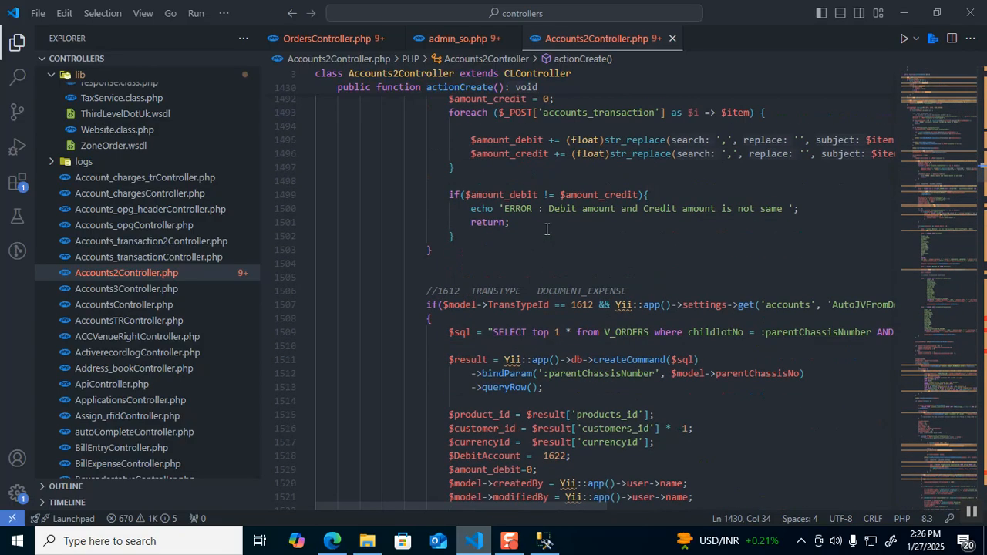
click(476, 310)
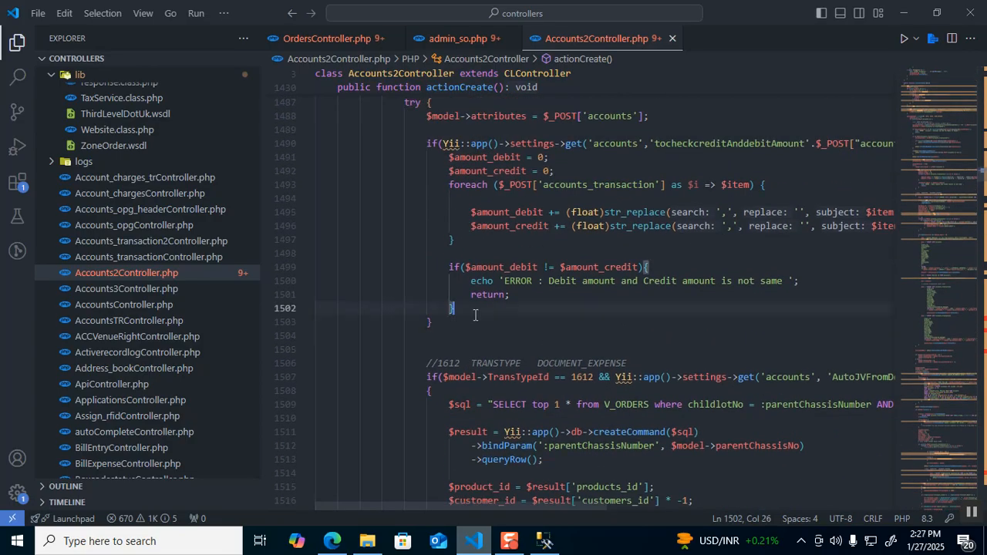
scroll(475, 315, up, 3)
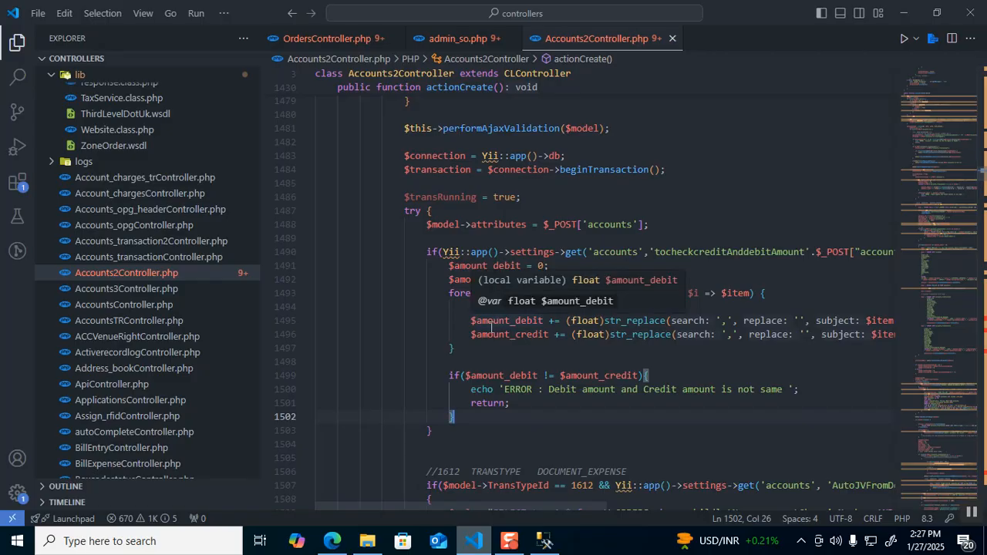
scroll(486, 317, up, 4)
scroll(474, 318, down, 7)
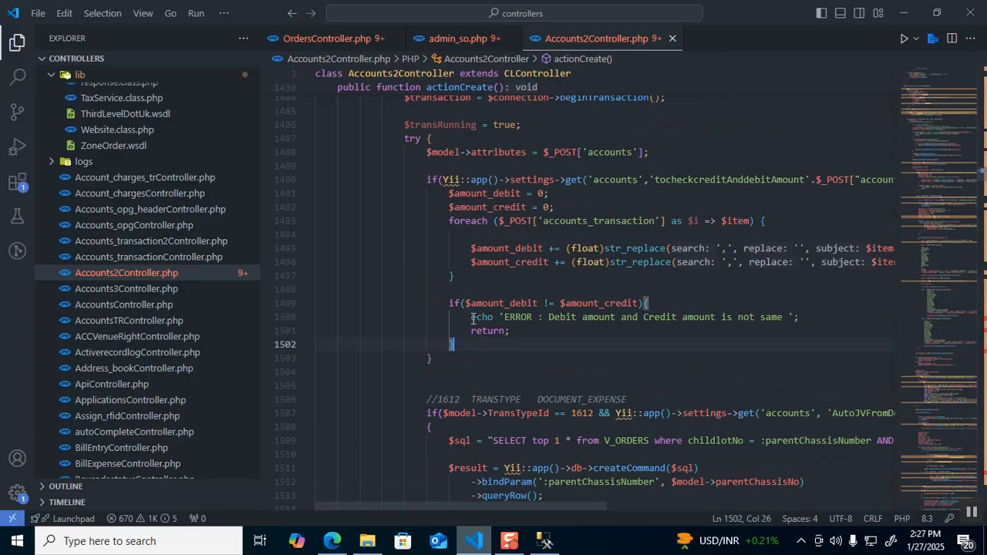
Look through the rest of actionCreate's saving code and search Accounts2Controller.php for the text "ERROR :"
scroll(474, 315, down, 10)
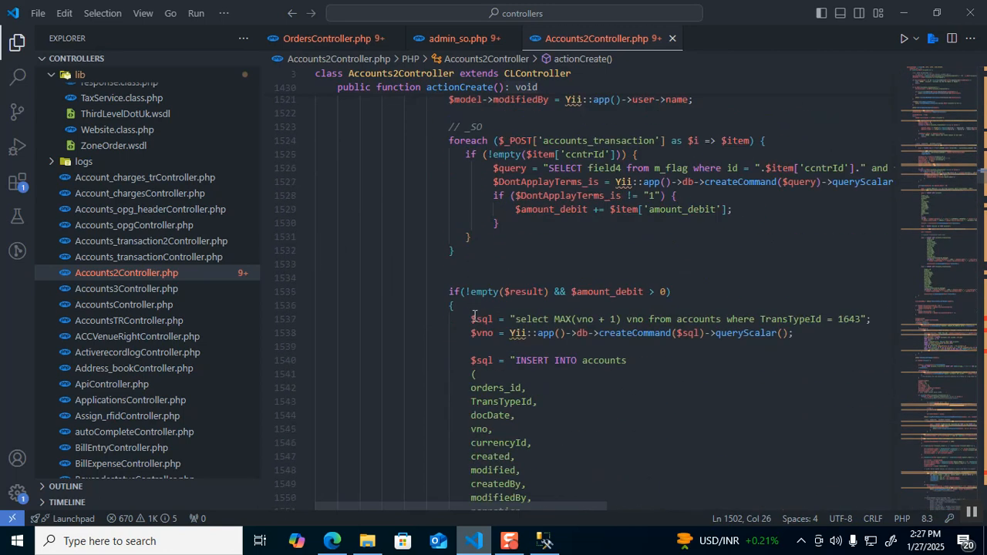
scroll(474, 318, up, 3)
scroll(474, 316, down, 20)
scroll(474, 315, down, 20)
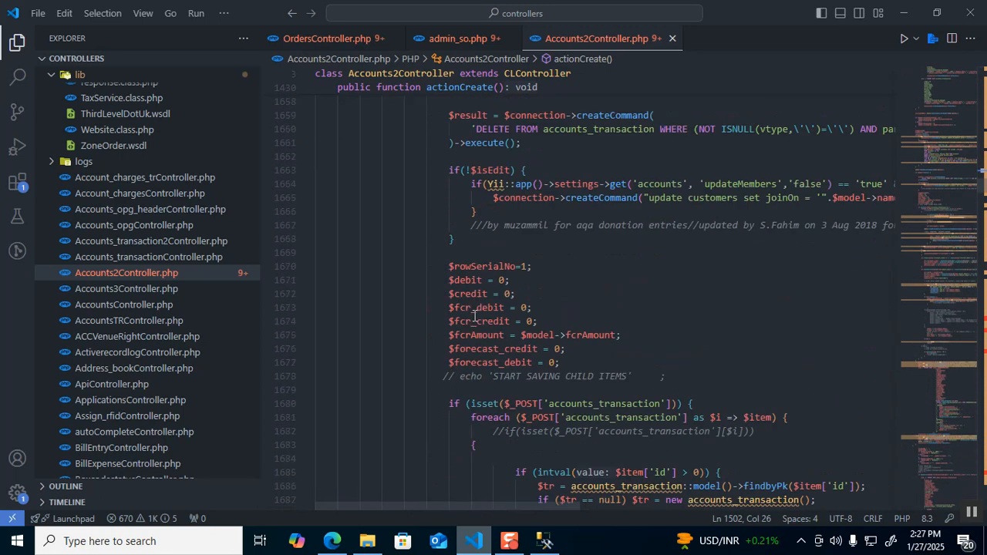
scroll(474, 315, down, 20)
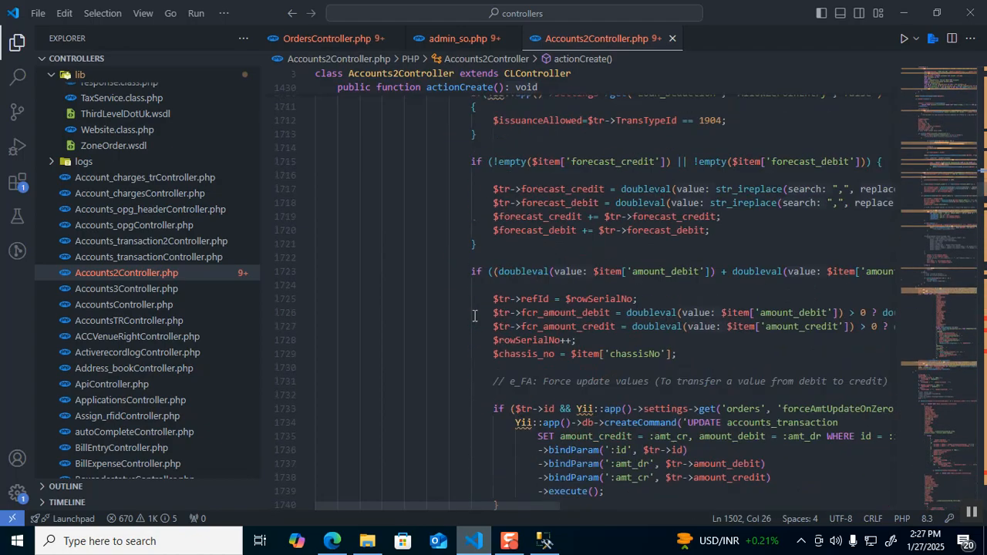
scroll(475, 316, down, 3)
click(474, 313)
key(ctrl+f)
text(ERR)
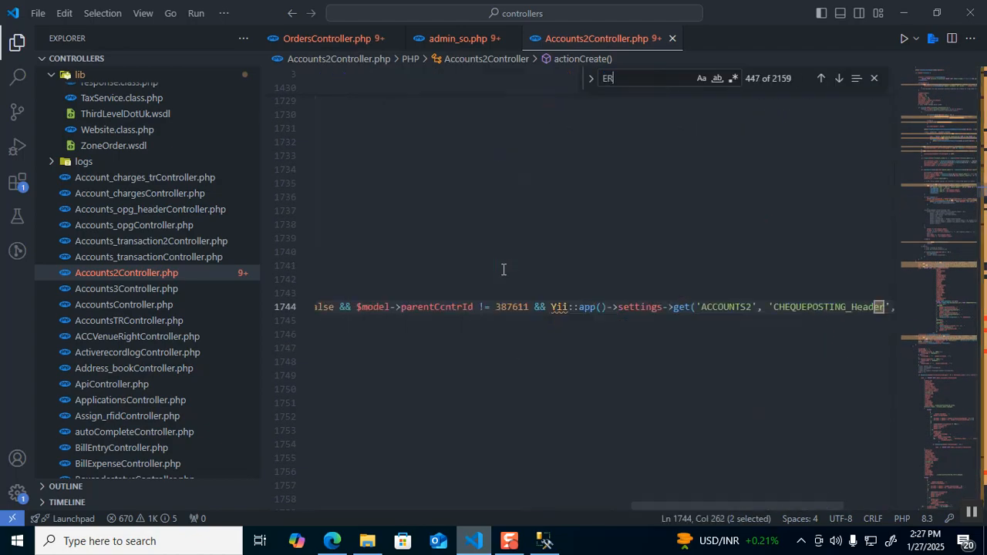
key(Return)
key(Escape)
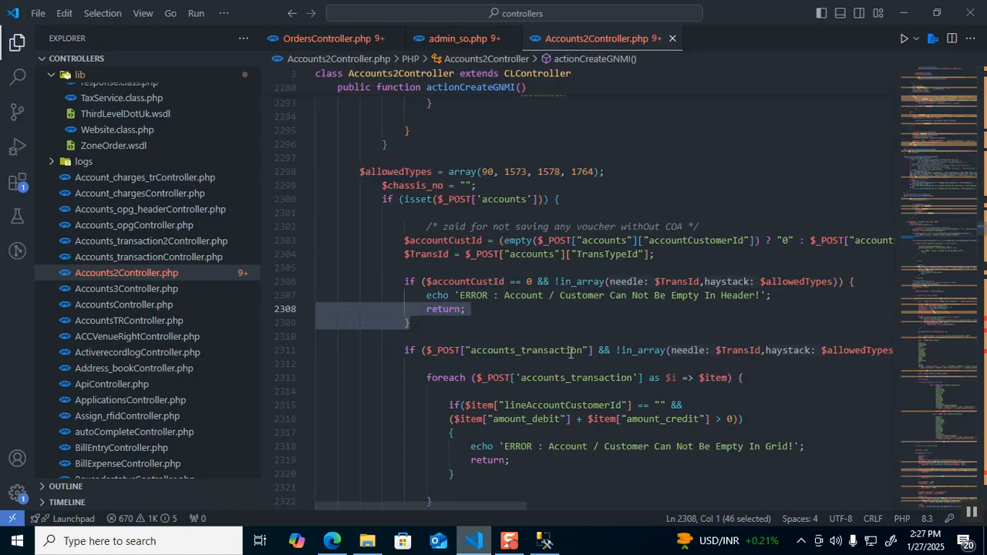
click(489, 319)
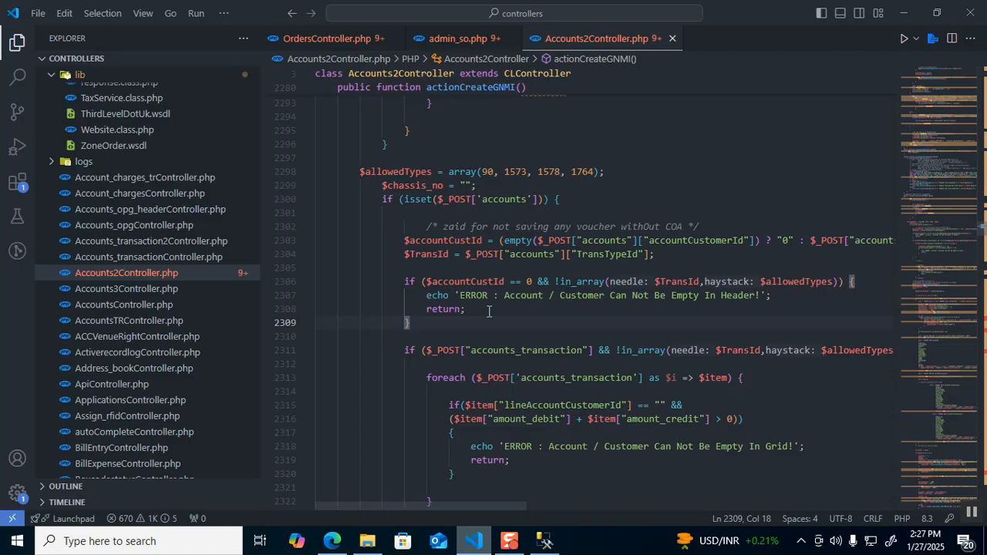
Examine actionCreateGNMI's empty-account checks, noDuplicateVno setting, insert statements and voucher numbering settings
scroll(488, 311, down, 2)
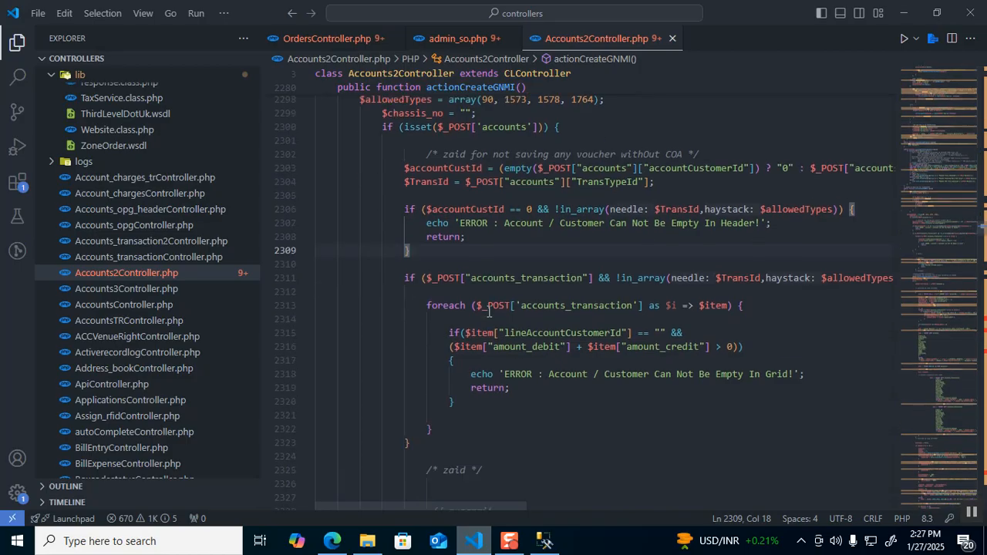
scroll(488, 310, down, 7)
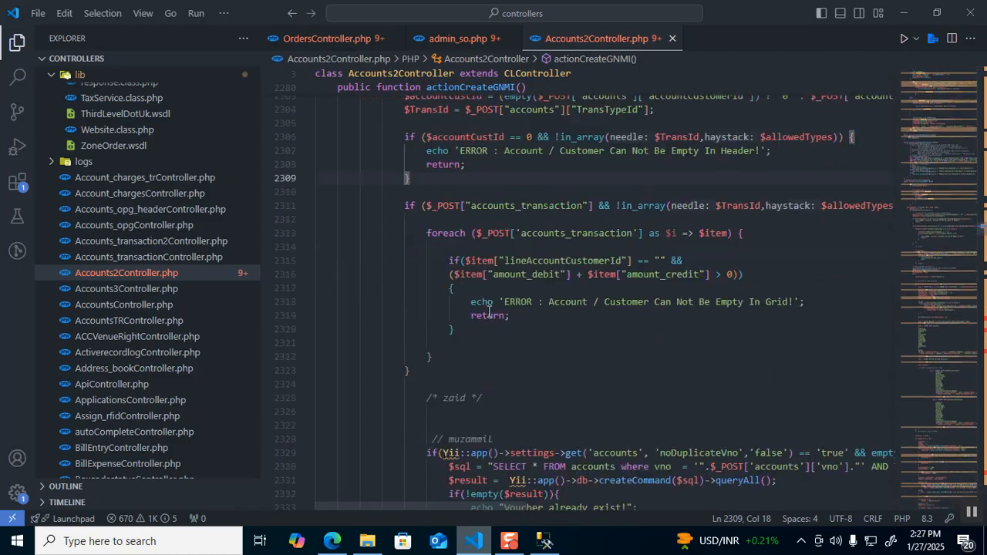
scroll(488, 311, down, 4)
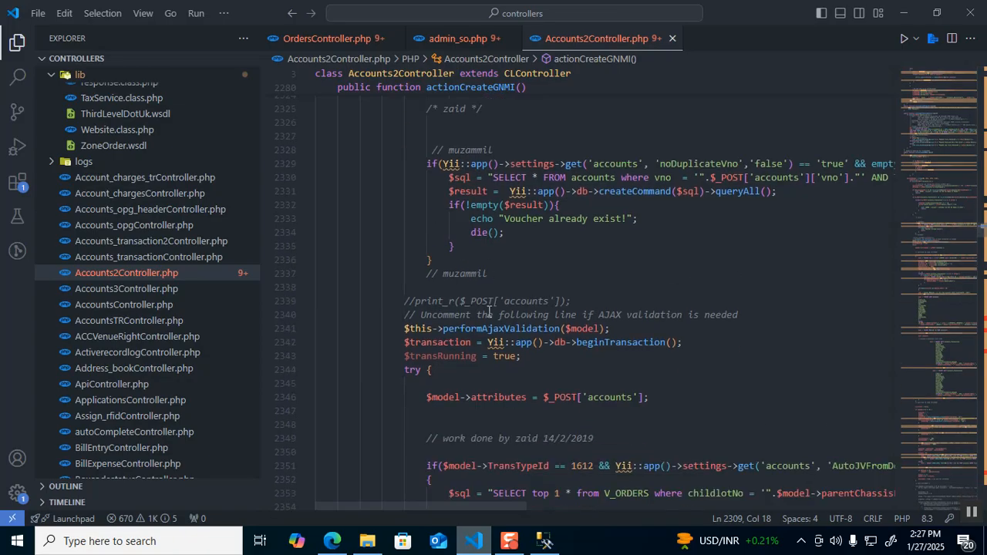
scroll(488, 311, down, 10)
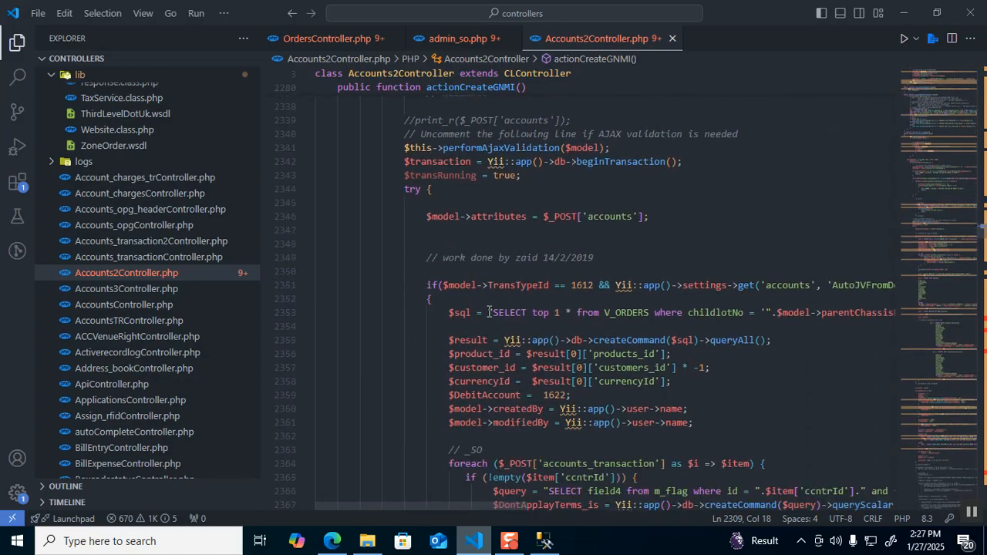
scroll(489, 311, down, 20)
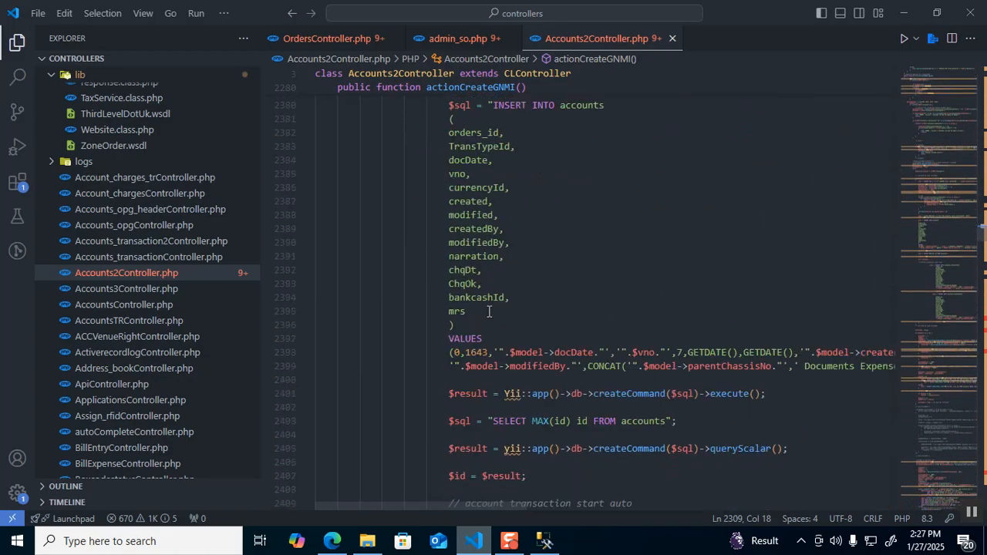
click(491, 311)
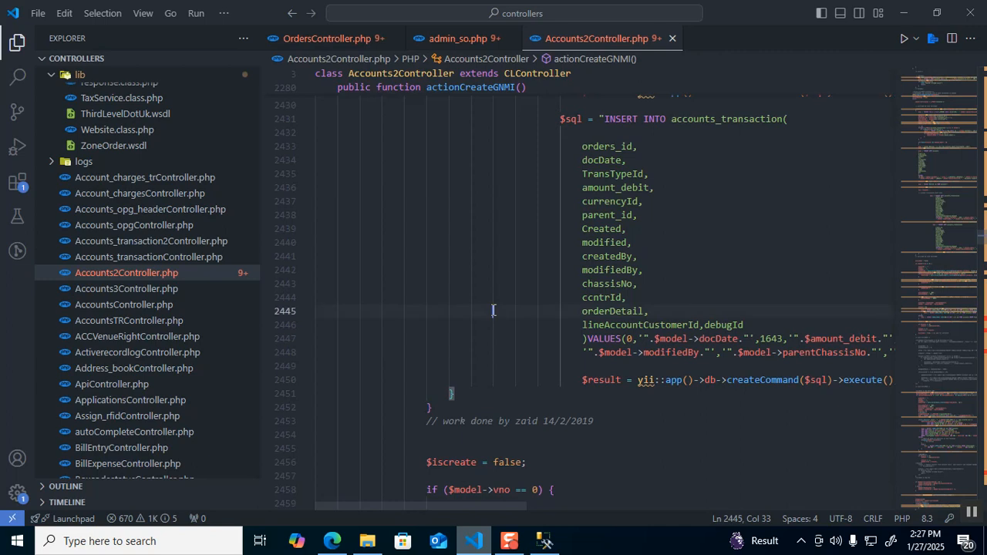
key(ctrl+f)
key(Escape)
scroll(493, 310, down, 5)
scroll(495, 310, down, 18)
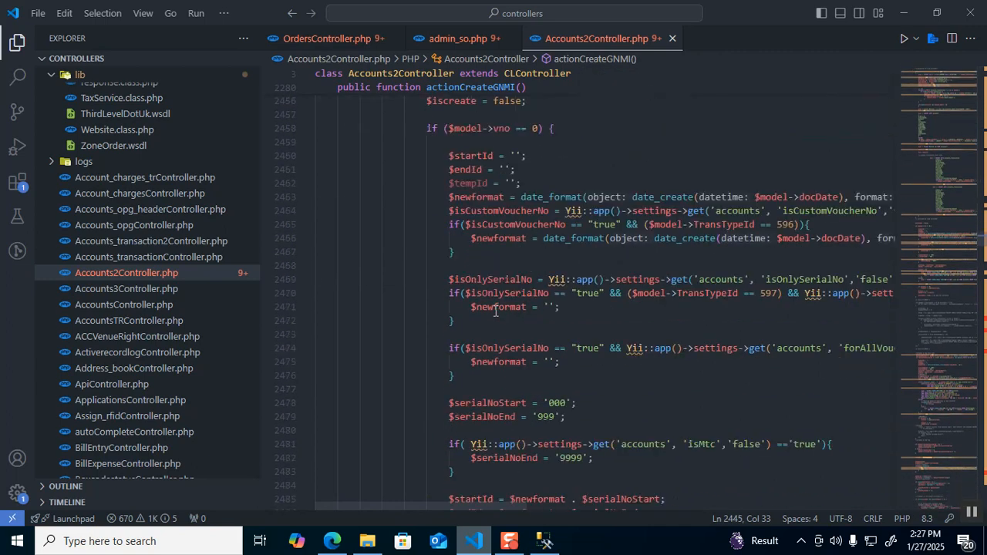
Find the next occurrence of "ERROR :" in Accounts2Controller.php
key(ctrl+f)
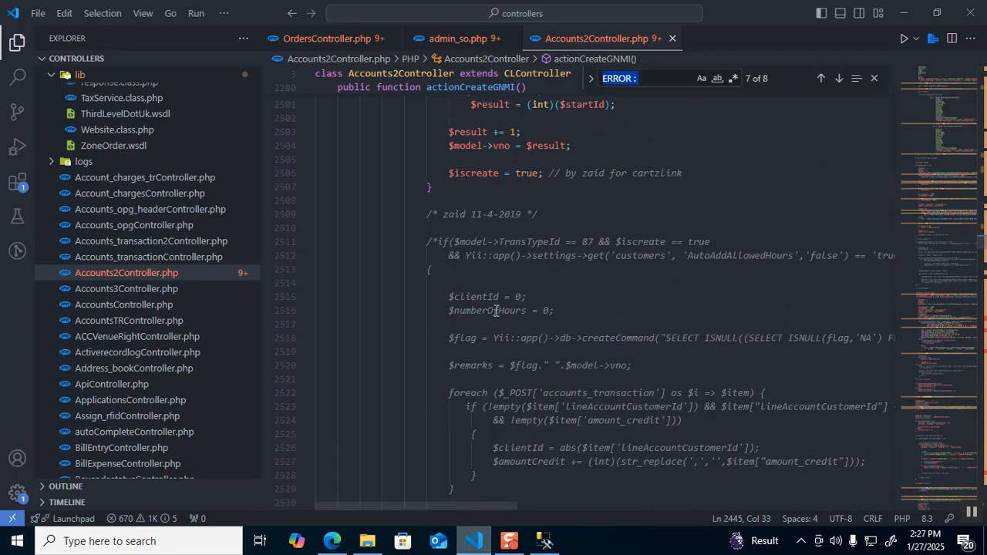
key(Return)
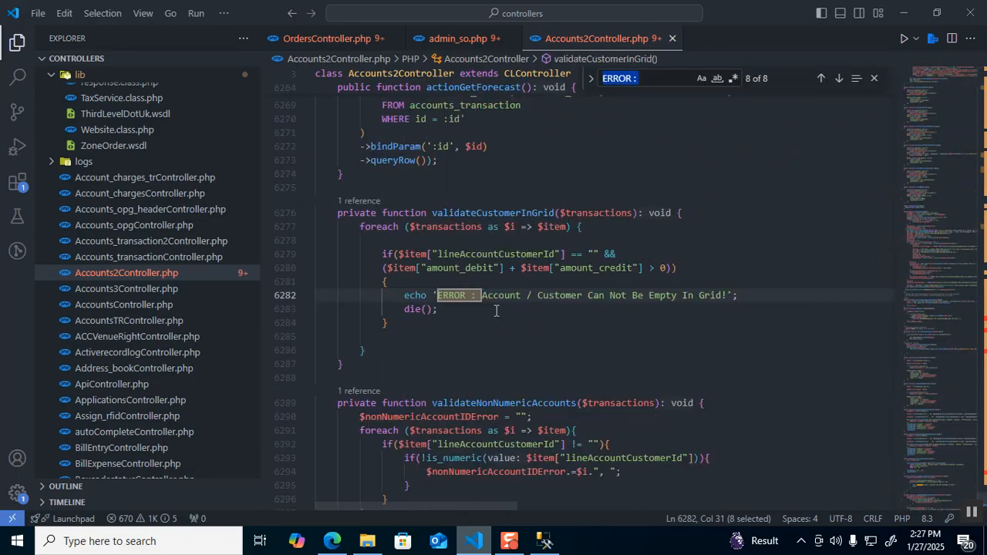
key(Escape)
key(Escape)
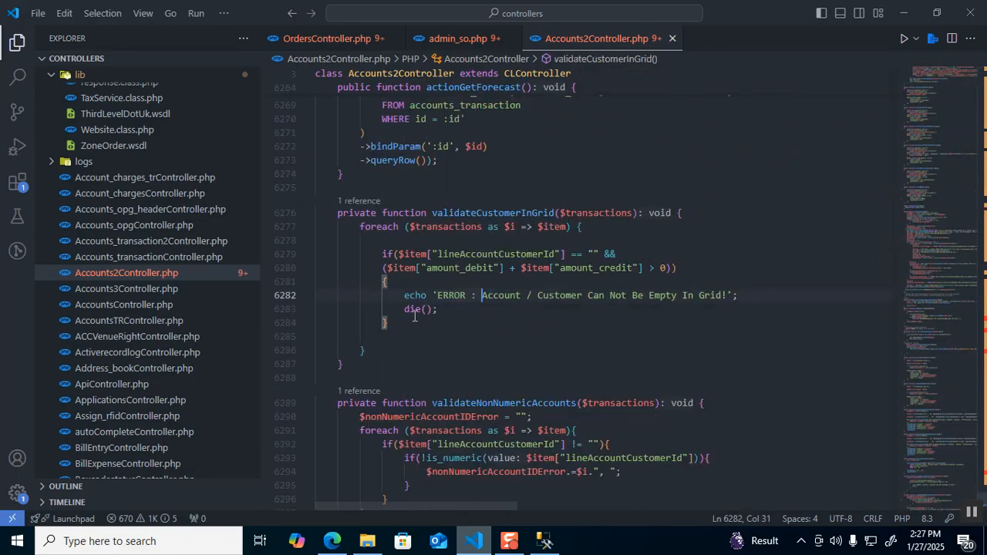
Search for where validateCustomerInGrid is called and select the whole call statement inside actionCreate
double_click(479, 215)
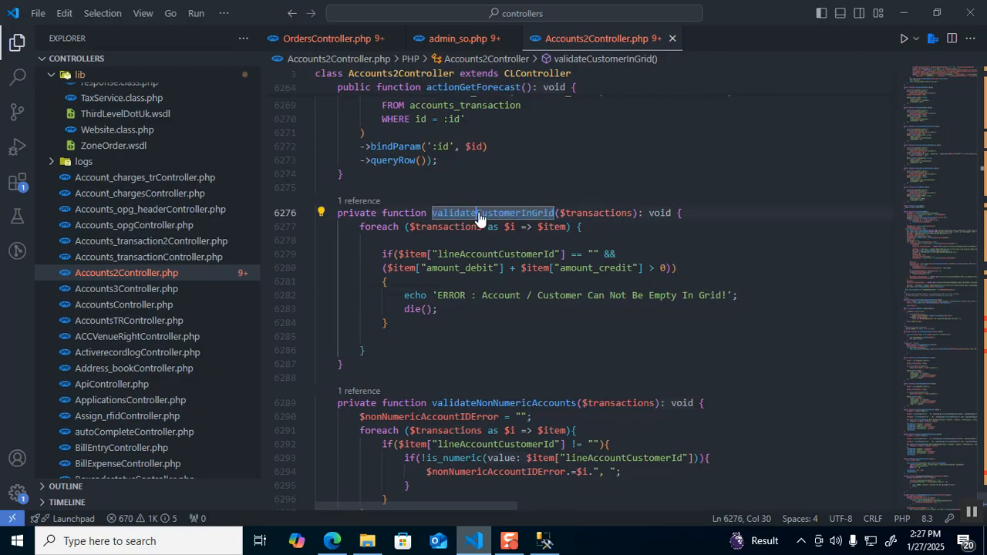
ctrl+click(478, 213)
key(Escape)
double_click(496, 174)
key(ctrl+f)
key(Return)
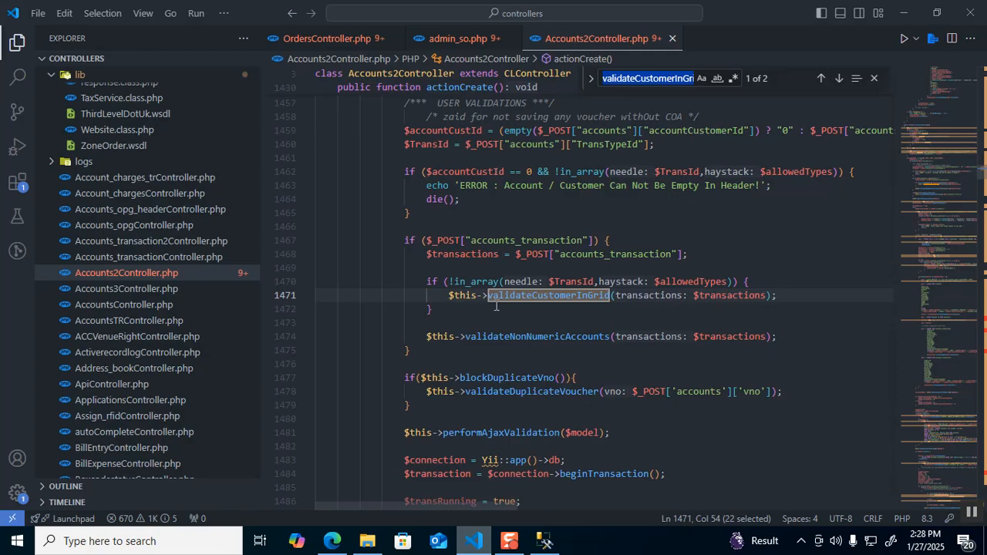
key(Escape)
key(Escape)
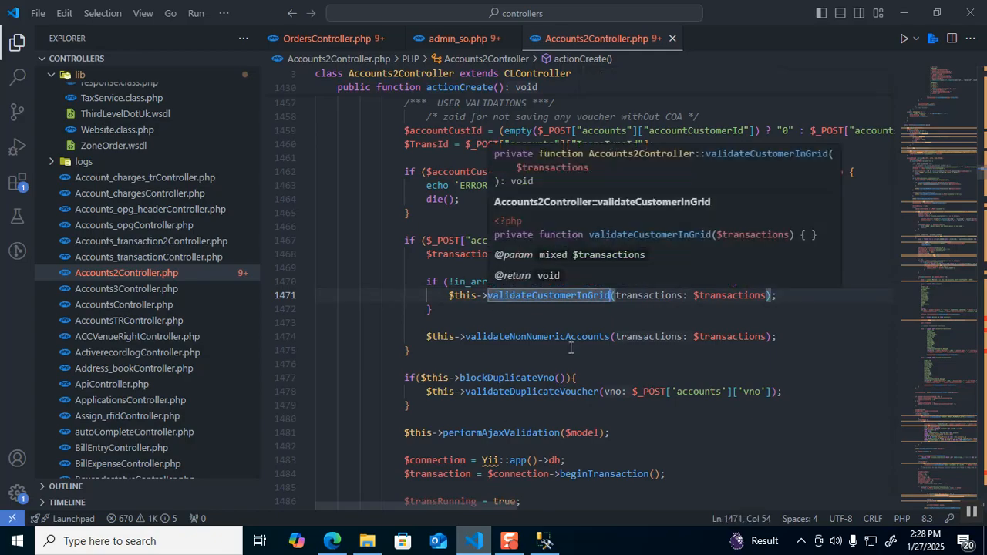
click(444, 308)
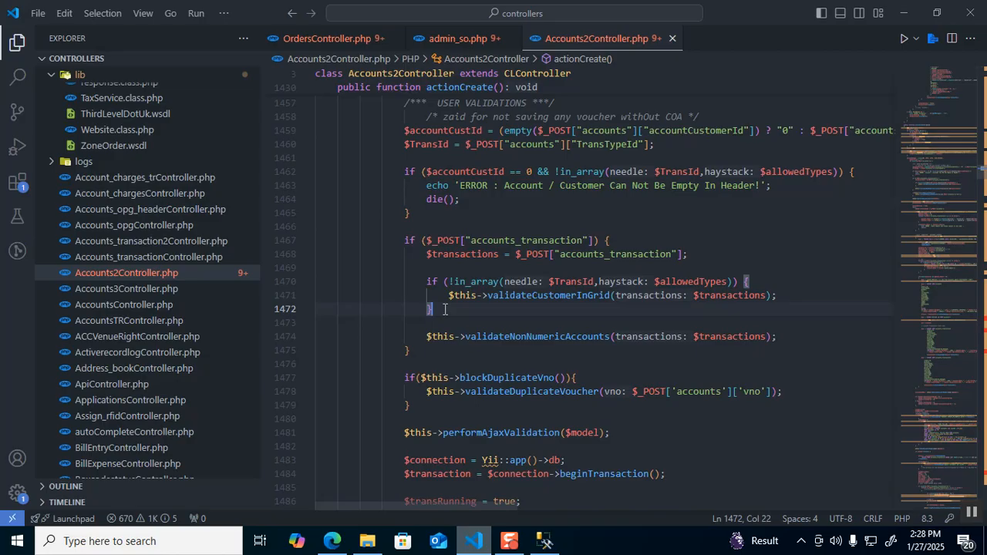
drag(449, 296, 799, 294)
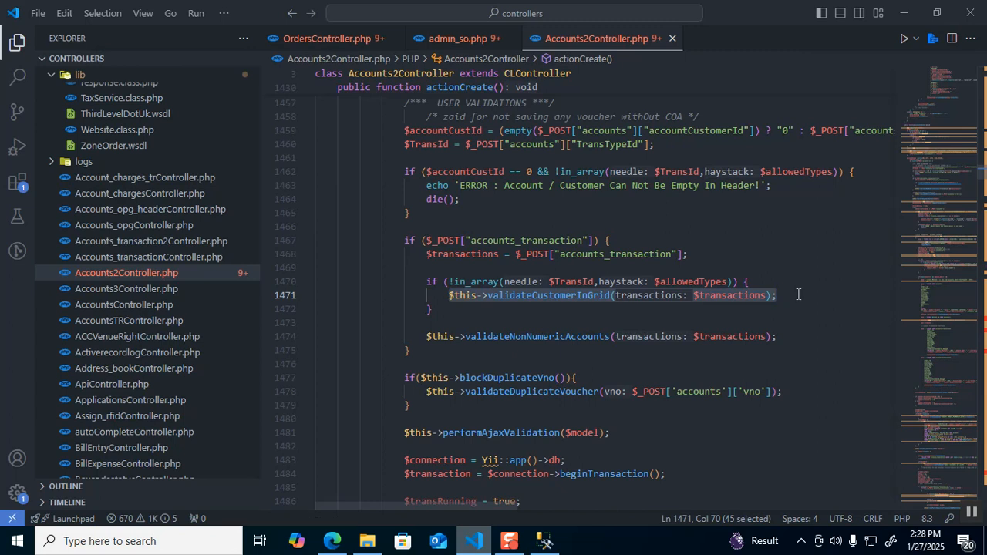
key(ctrl+x)
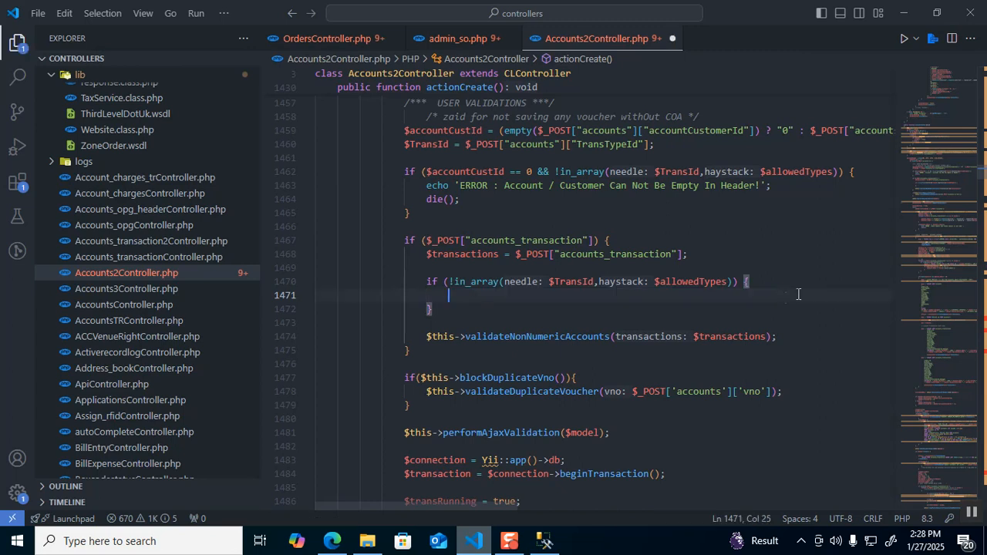
drag(434, 309, 277, 286)
key(ctrl+z)
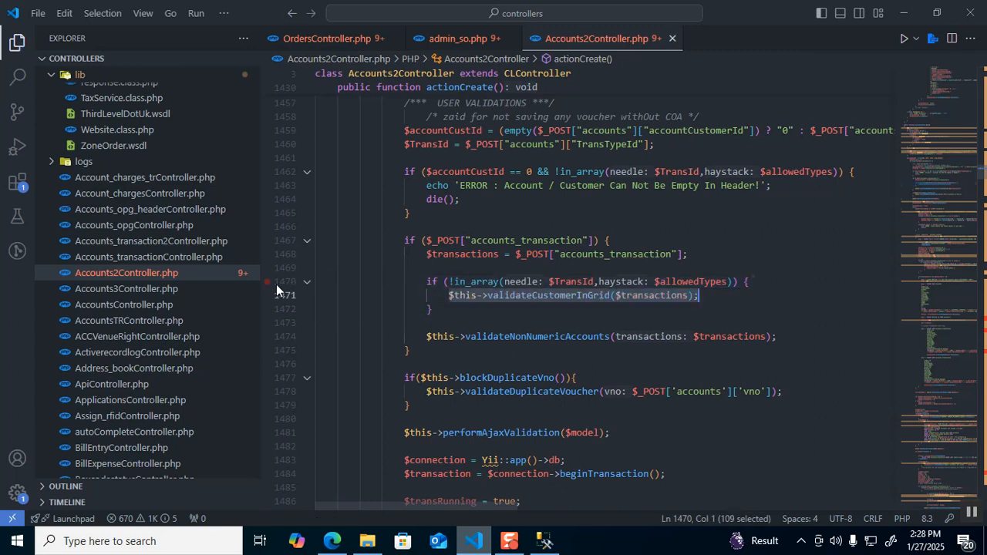
Comment out the in_array block that calls validateCustomerInGrid in actionCreate and add blank lines below it
drag(462, 310, 191, 285)
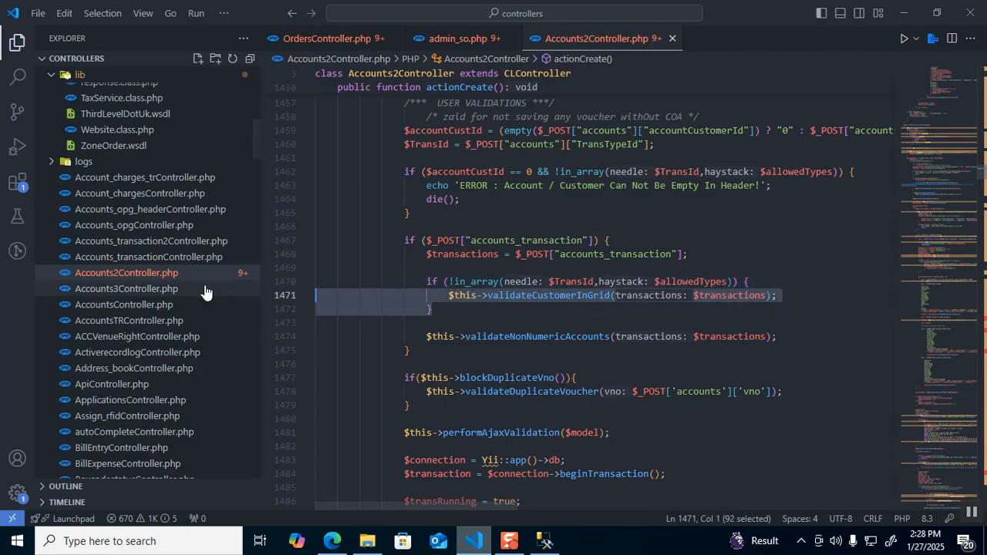
key(ctrl+slash)
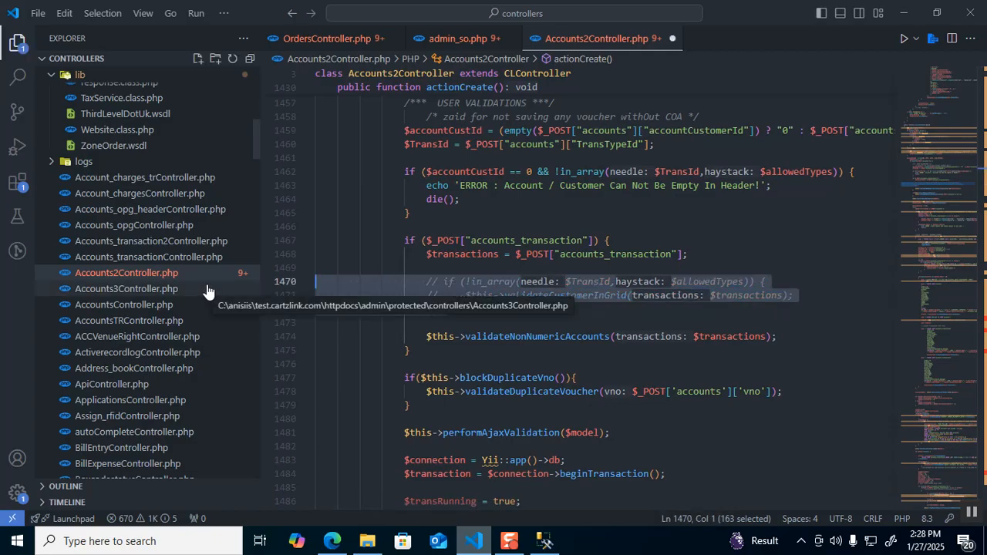
key(Right)
key(Return)
key(Return)
Write an if condition calling Yii::app()->settings->get('accounts', 'validateGridAccountsFor' . $TransId, 'true') below the commented block
text(if (Yii::app())
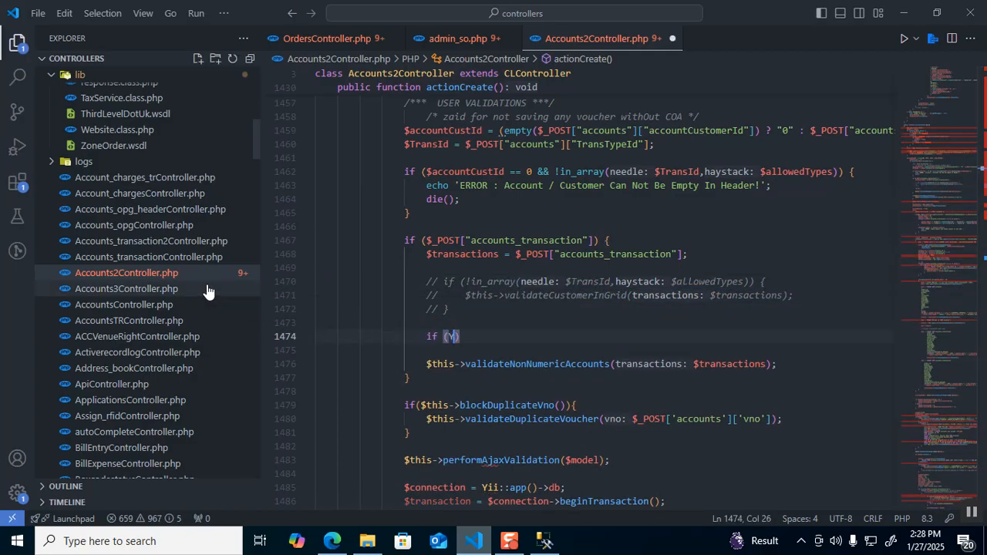
text(->settings->get(')
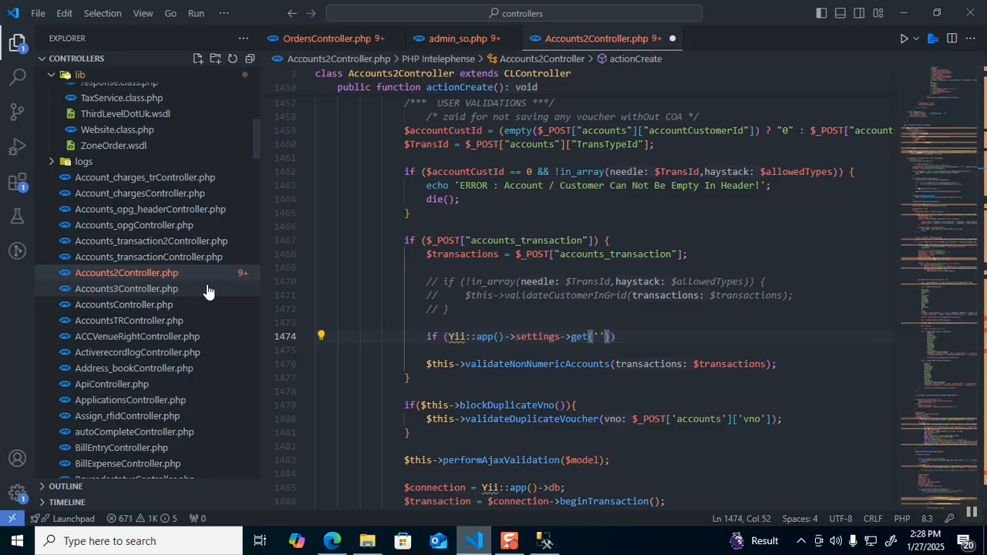
text(accounts')
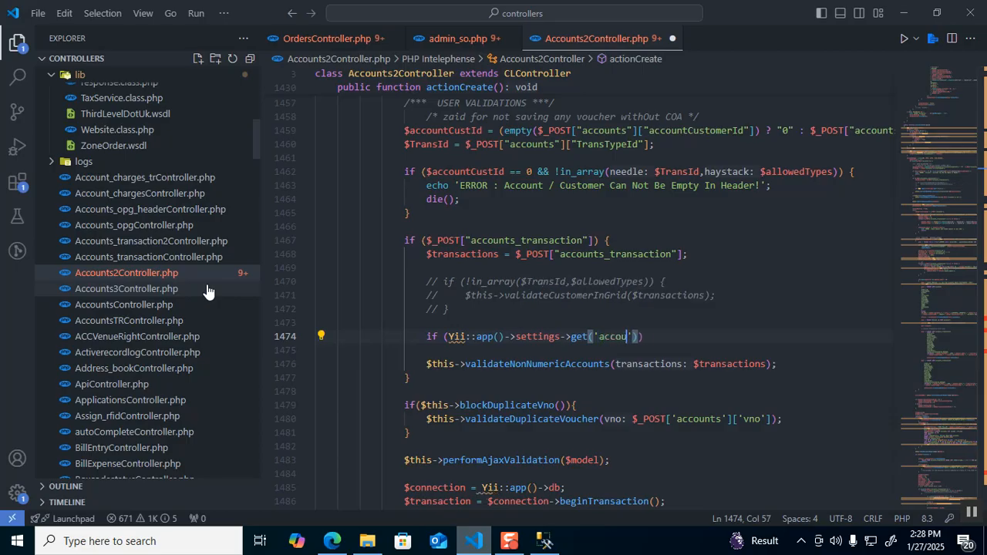
text(, 'va)
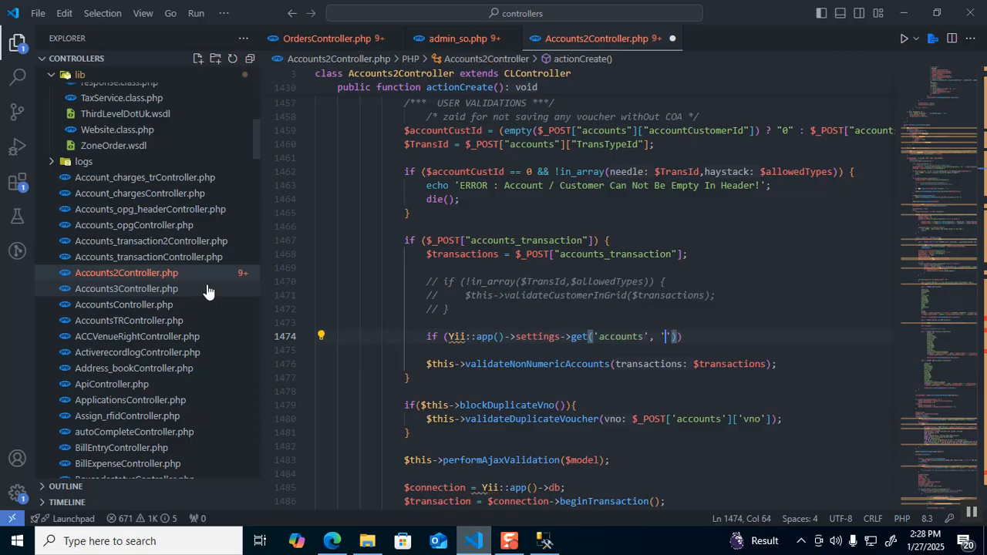
text(lidateGrid)
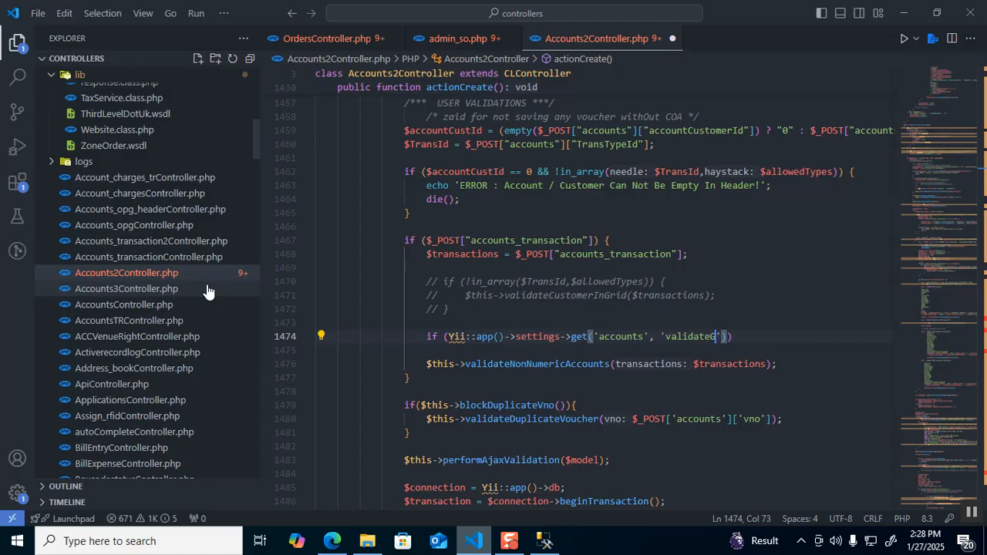
text(AccountsFor)
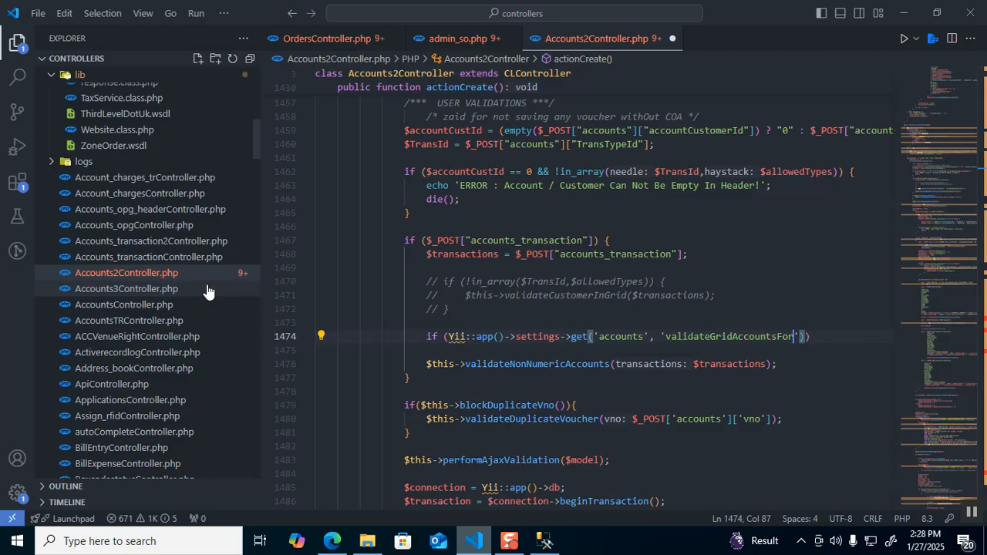
text(. $Tr)
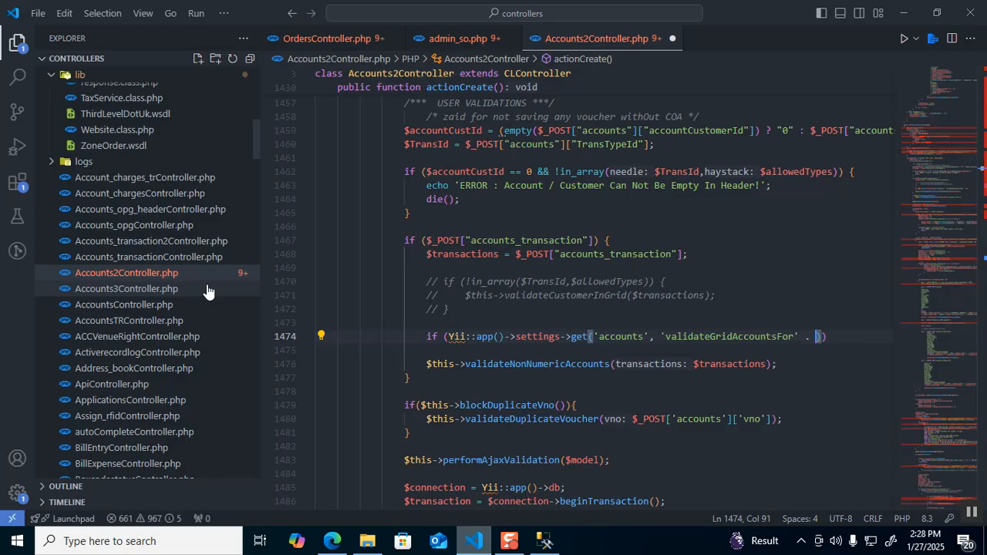
text(ans)
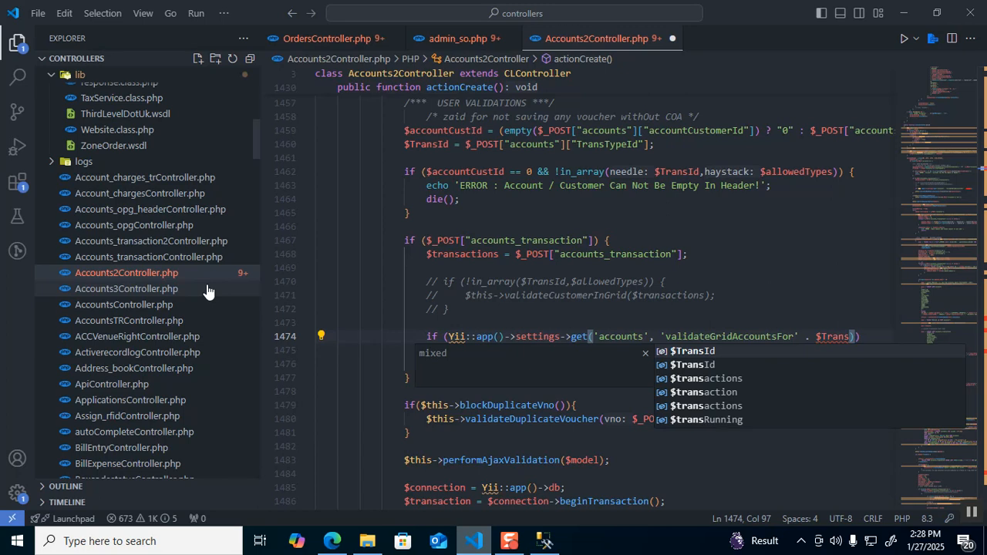
key(Return)
text()))
key(Left)
key(Left)
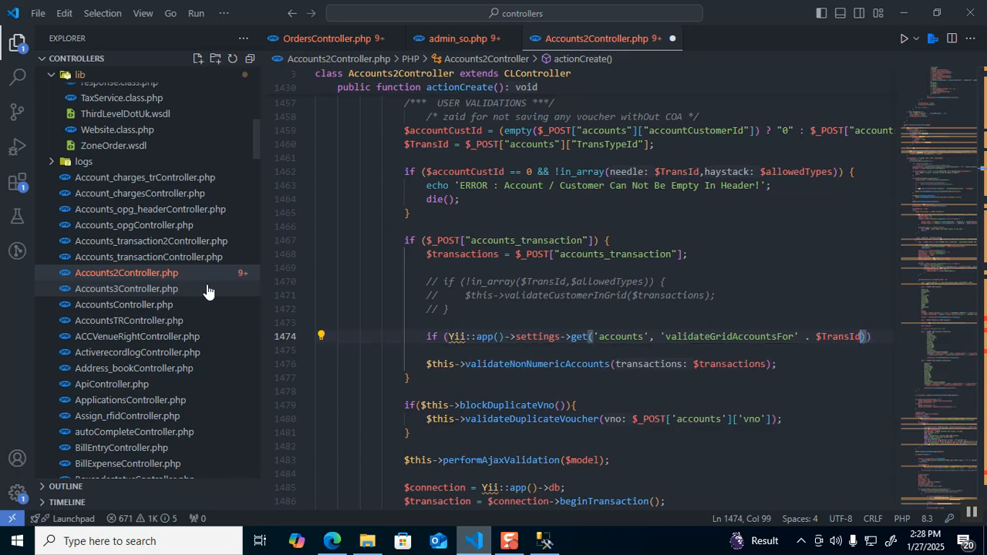
text(, 'true)
Give the new if statement a body that calls $this->validateCustomerInGrid($transactions); and save Accounts2Controller.php
key(End)
text({)
key(Return)
text($this->validateCustomerInGrid($transactions);)
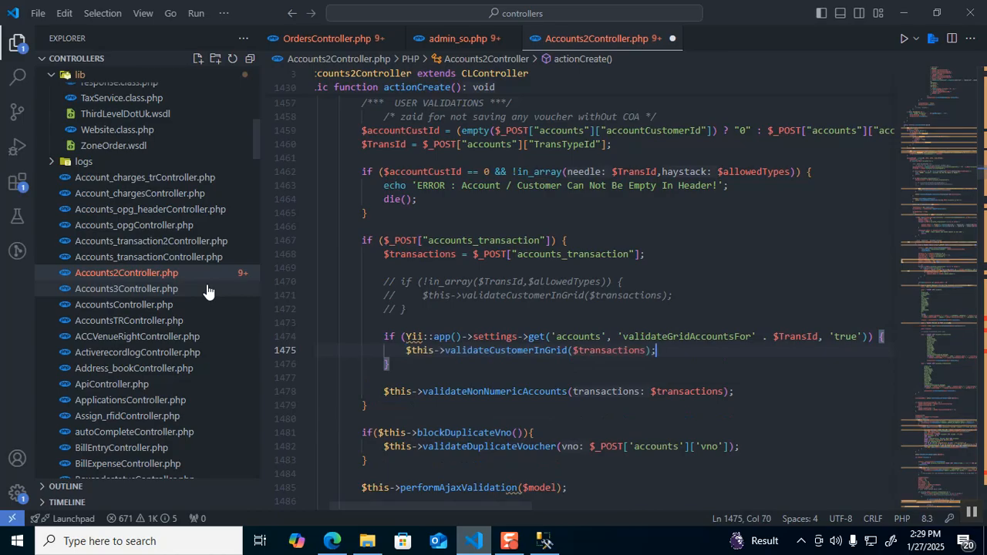
key(ctrl+s)
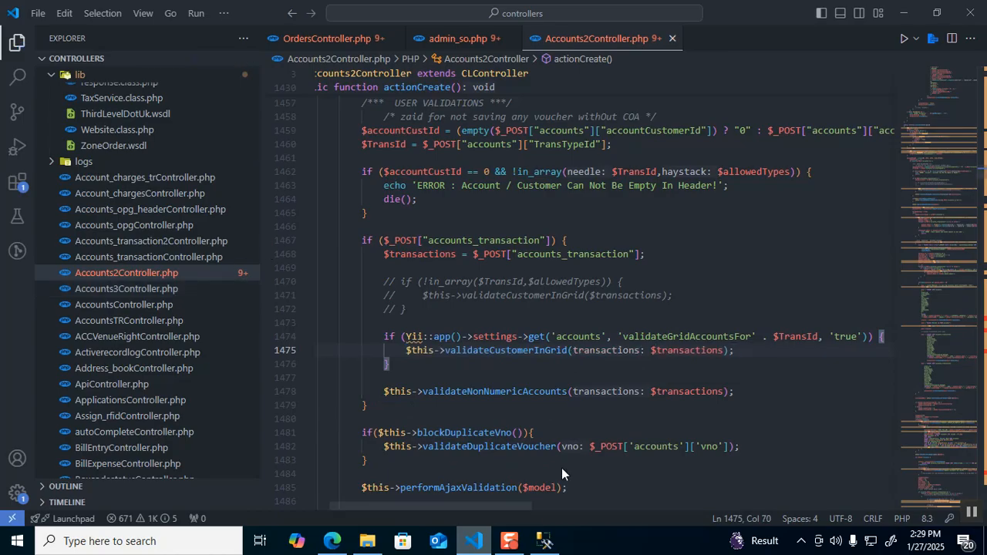
Switch to the ERP in the browser and search its menu for "journ"
click(333, 541)
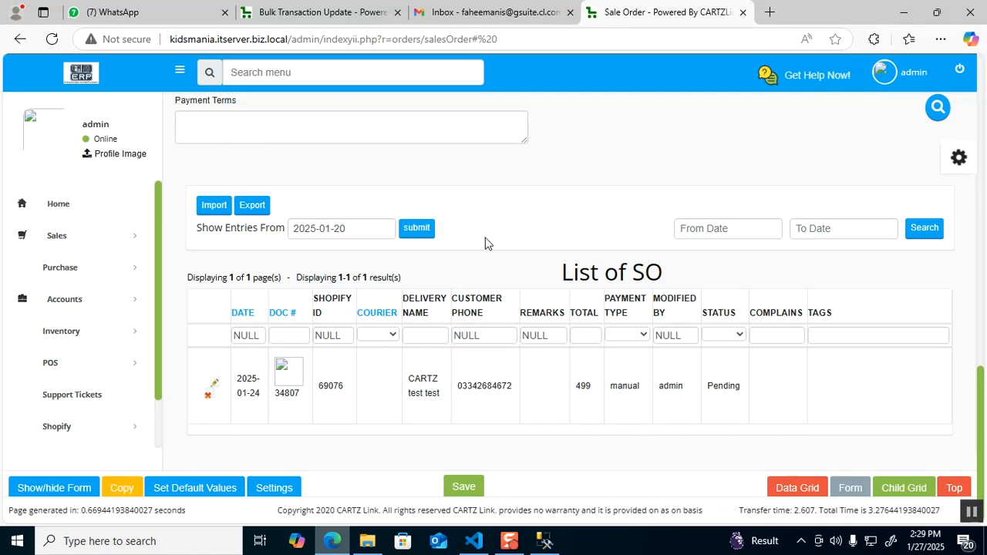
click(215, 383)
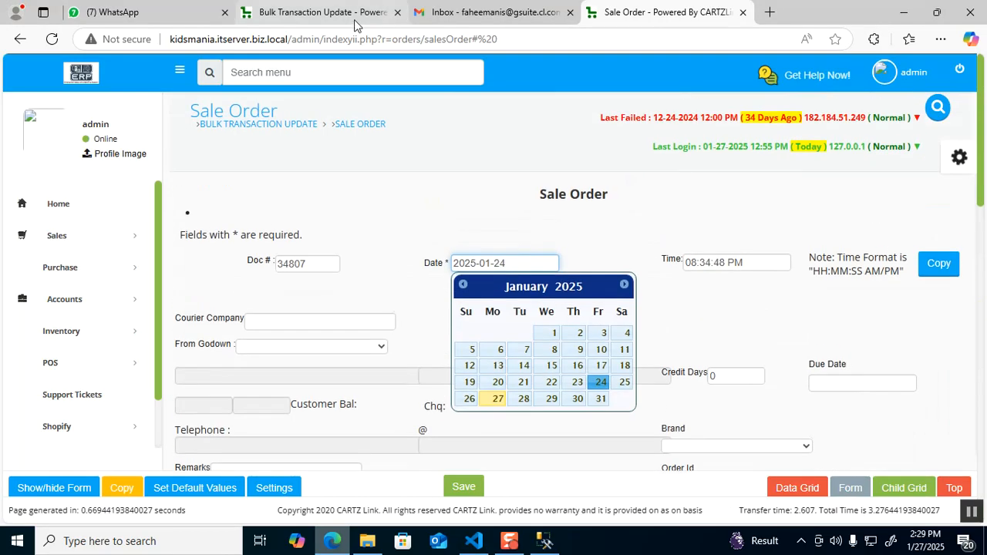
click(337, 67)
text(journ)
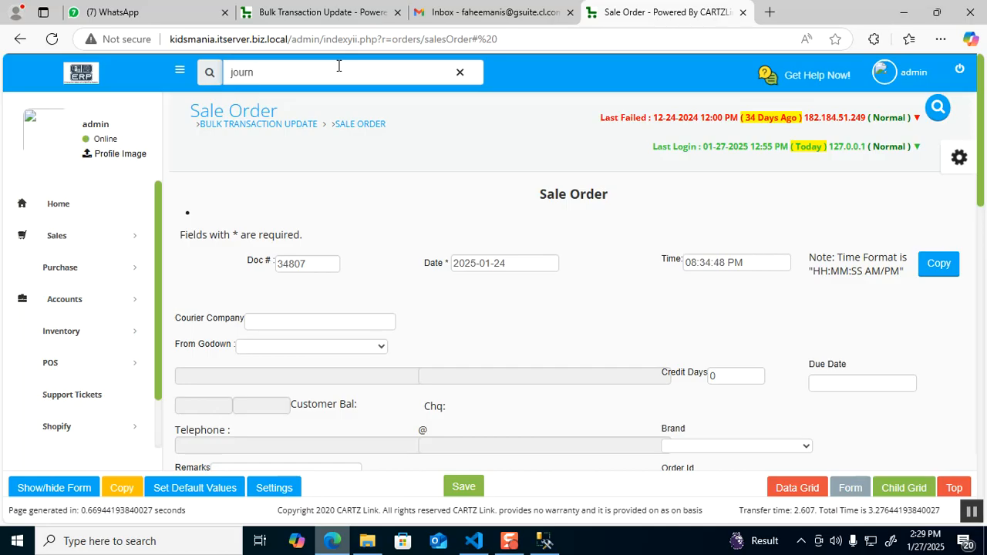
double_click(337, 67)
Open the Bank / Cash Receipt (CV) page from the Accounts data entry section in a new browser tab and switch to it
click(107, 302)
click(101, 333)
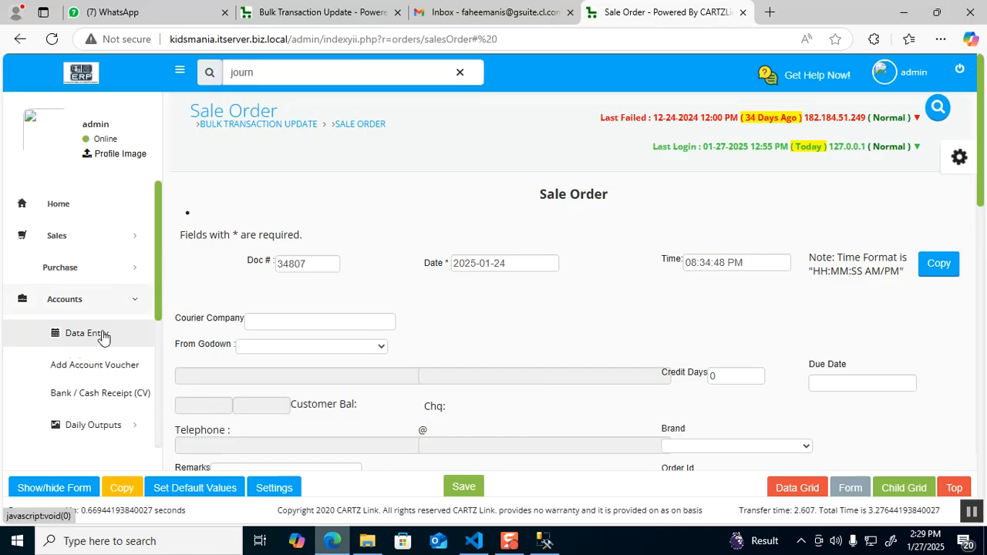
scroll(101, 335, down, 2)
middle_click(90, 249)
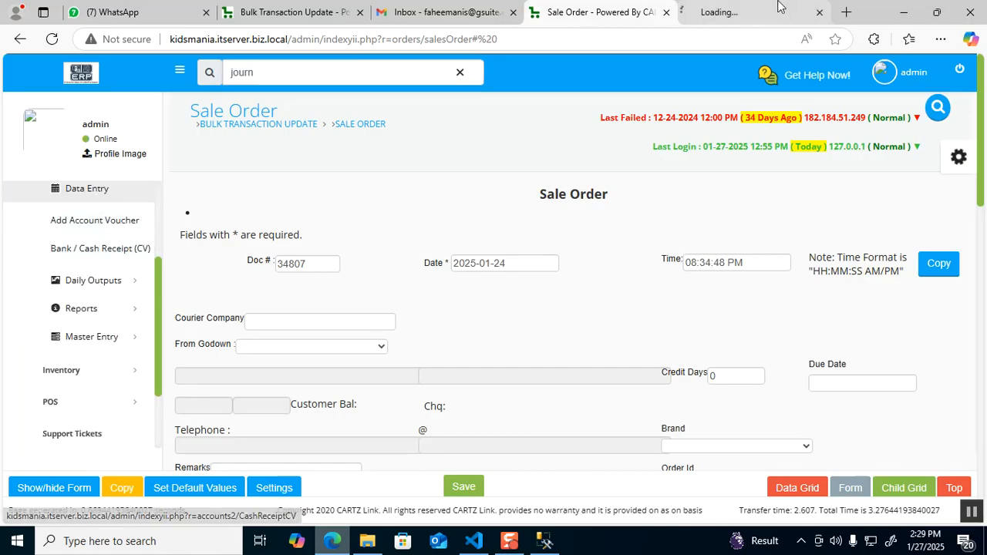
click(779, 6)
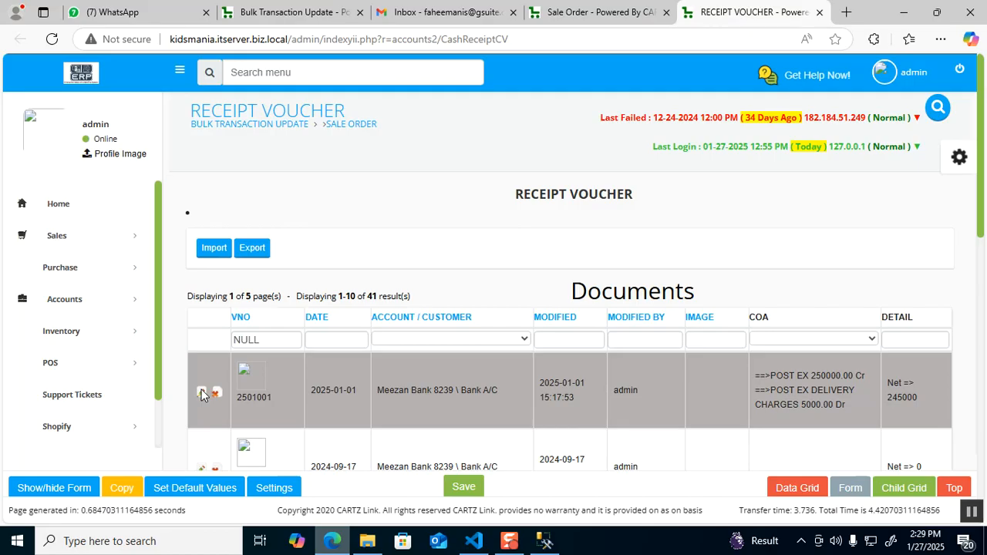
Open the first receipt voucher in the Documents list for editing and save it with its existing entries
click(201, 393)
scroll(369, 391, down, 3)
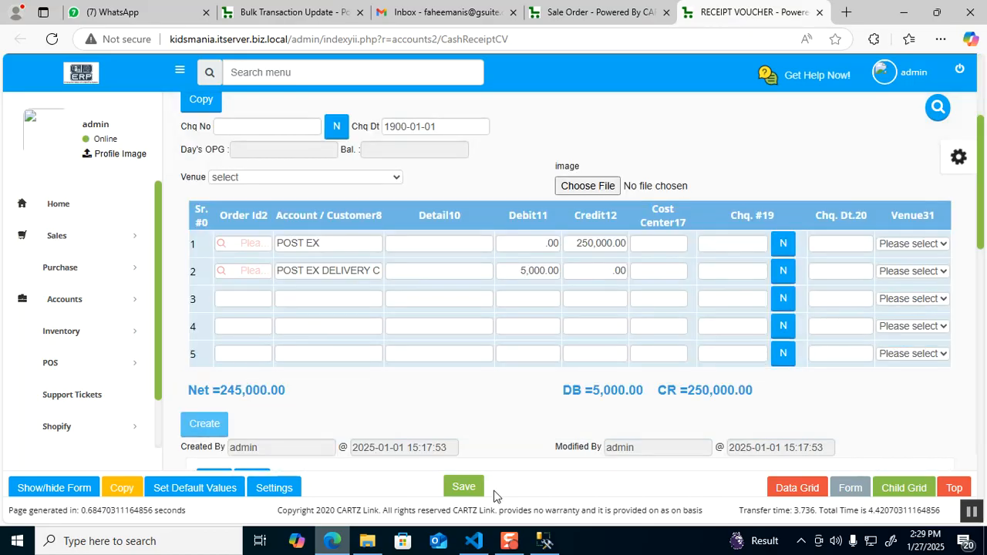
click(468, 487)
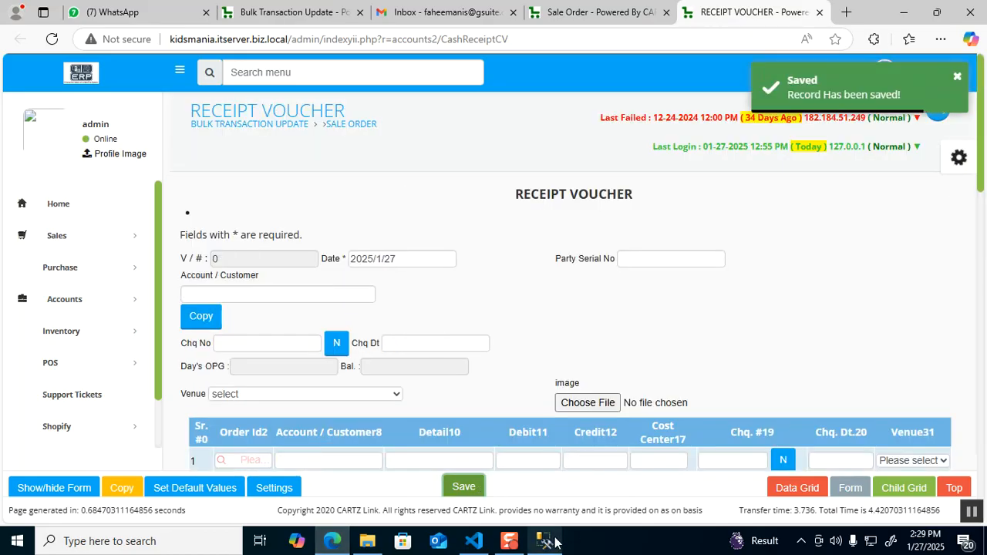
In SQL Server Management Studio, set the settings query's category to 'accounts' and run it without the txtKey condition
click(555, 542)
click(463, 167)
scroll(455, 174, up, 2)
double_click(410, 180)
text(accounts)
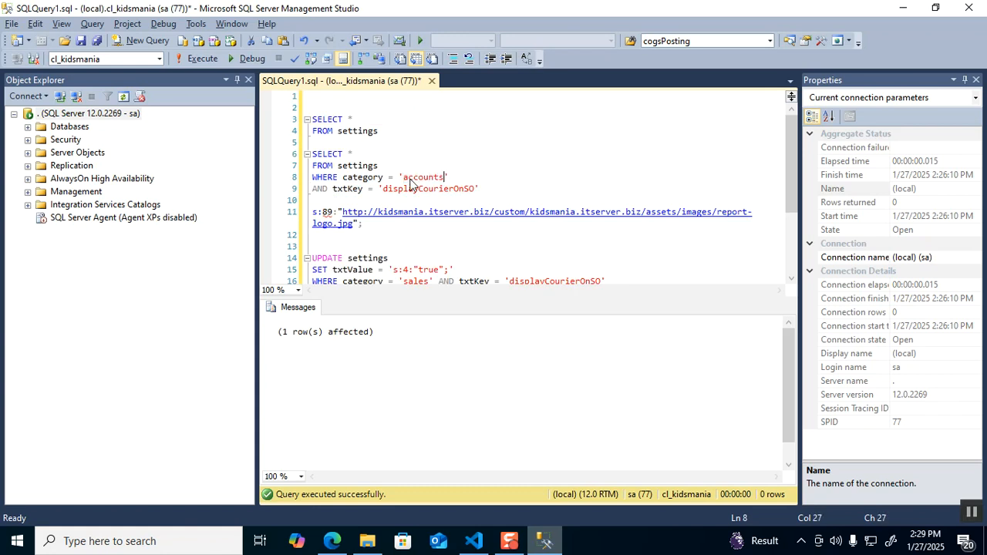
key(Right)
drag(455, 182, 294, 158)
key(F5)
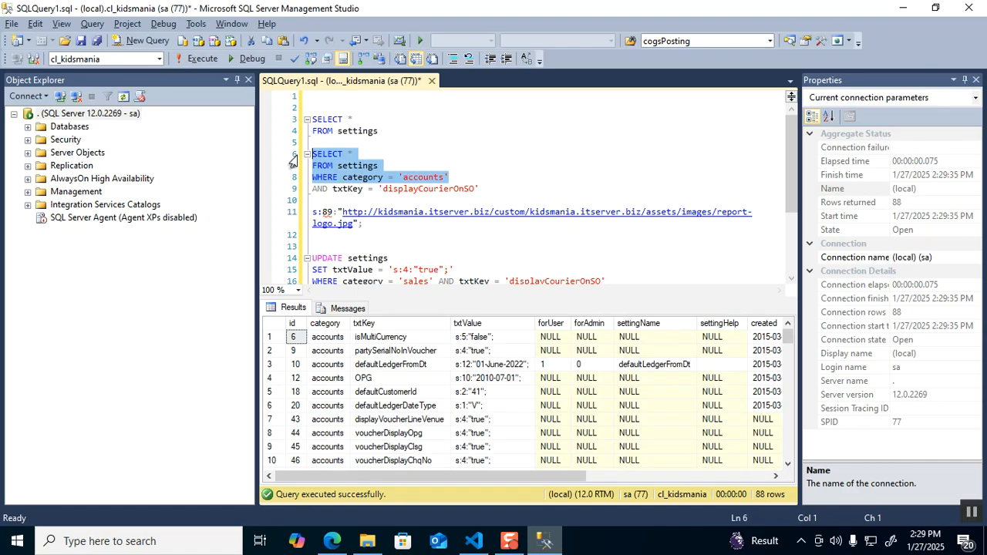
Change the query's txtKey condition from an exact match to LIKE '%%'
double_click(357, 193)
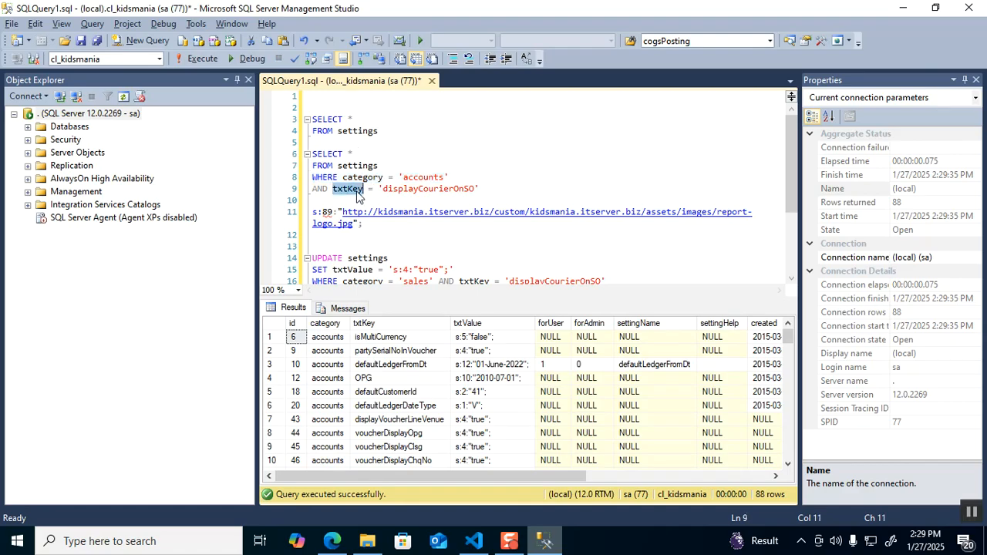
key(Right)
key(Right)
key(shift+Right)
text(LIKE)
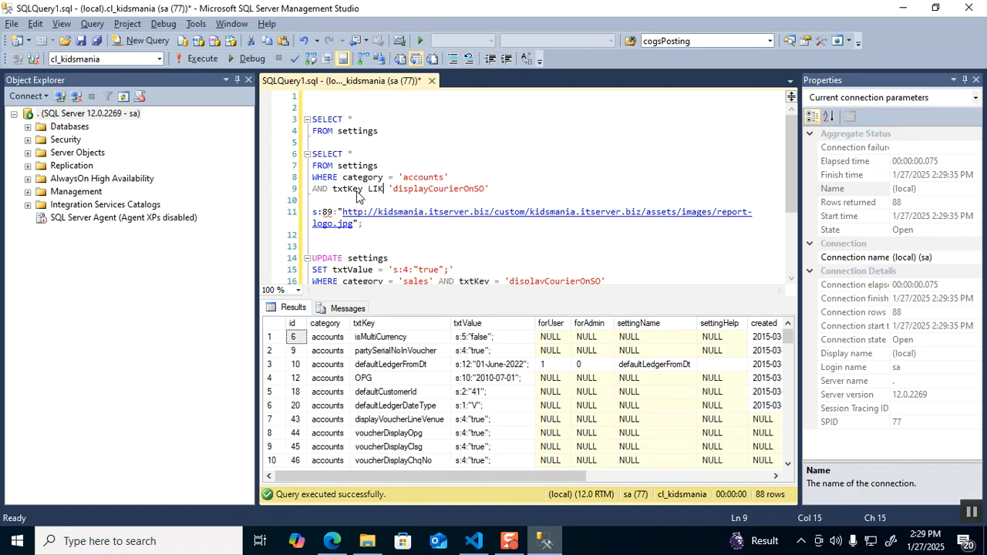
key(Right)
key(Right)
key(ctrl+shift+Right)
text(%%)
key(Left)
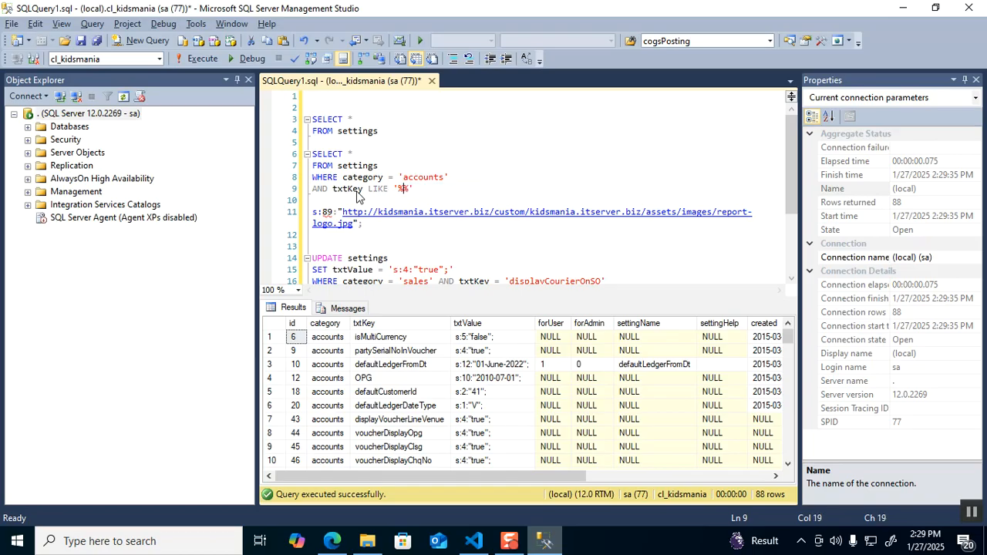
Copy the key name validateGridAccountsFor from the controller code in VS Code and paste it between the query's wildcards
click(475, 546)
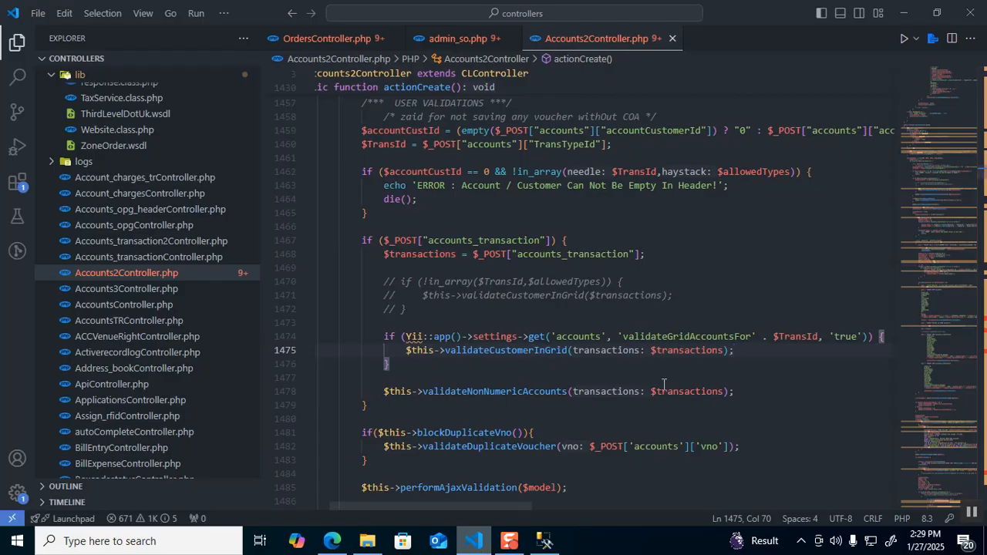
double_click(670, 337)
key(ctrl+c)
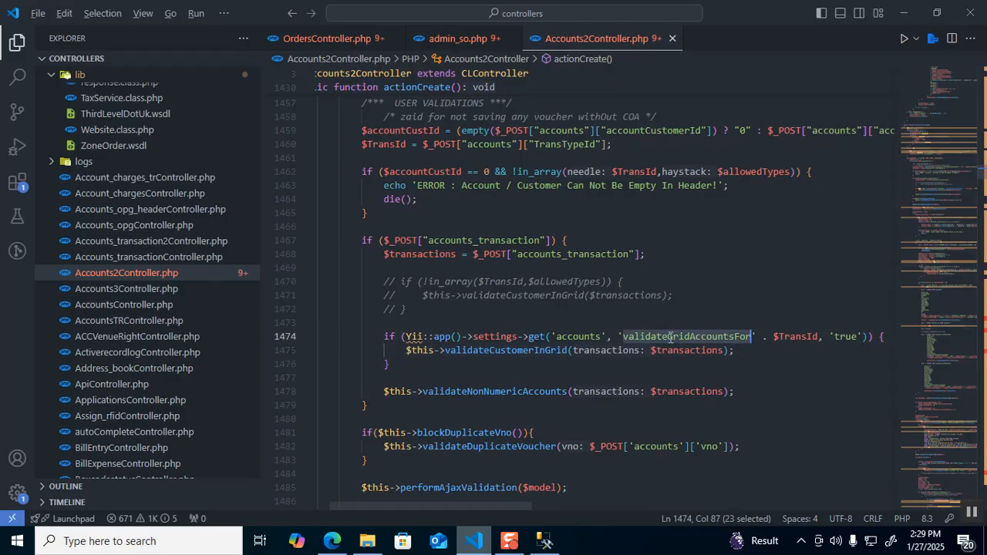
key(alt+Tab)
key(ctrl+v)
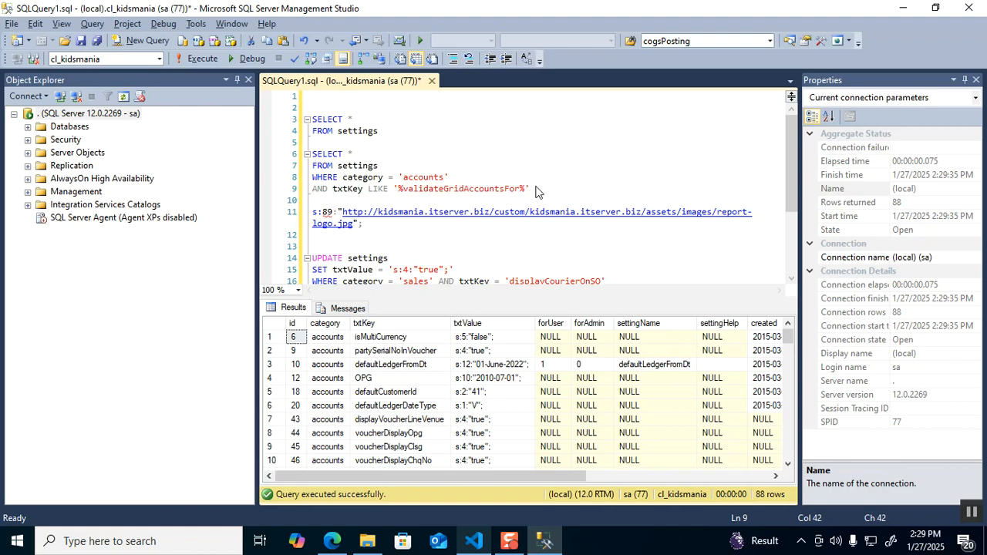
Run the accounts settings query with the validateGridAccountsFor filter and select the returned row's txtKey value
key(shift+Up)
key(shift+Up)
key(shift+Home)
key(shift+Up)
key(F5)
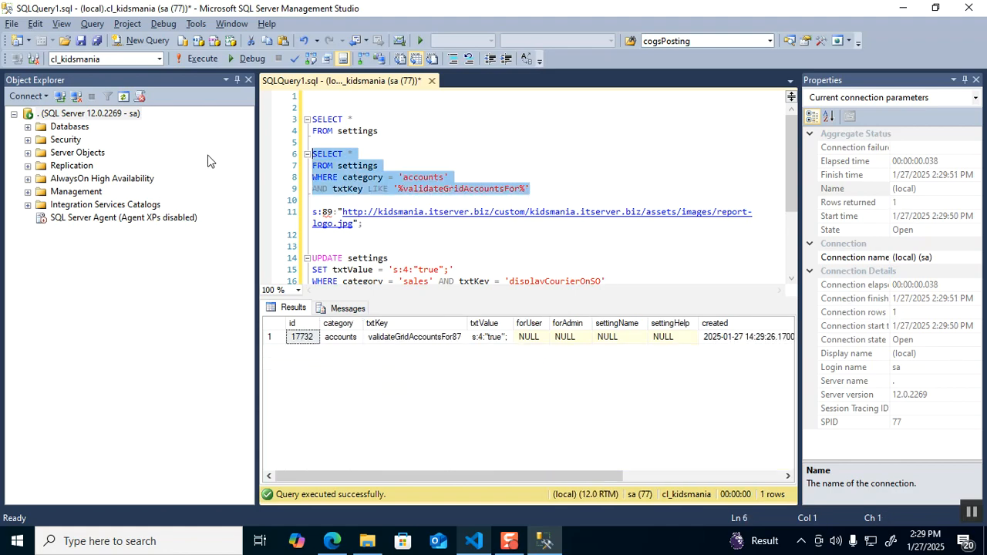
click(453, 340)
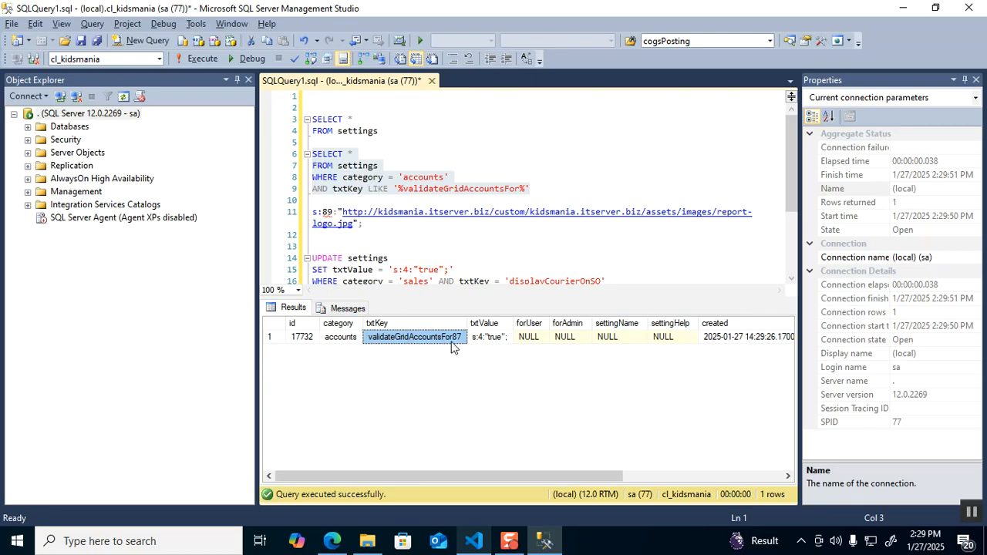
Below the accounts settings query, write a SELECT on m_flag with id = 87 and run only that query
click(537, 189)
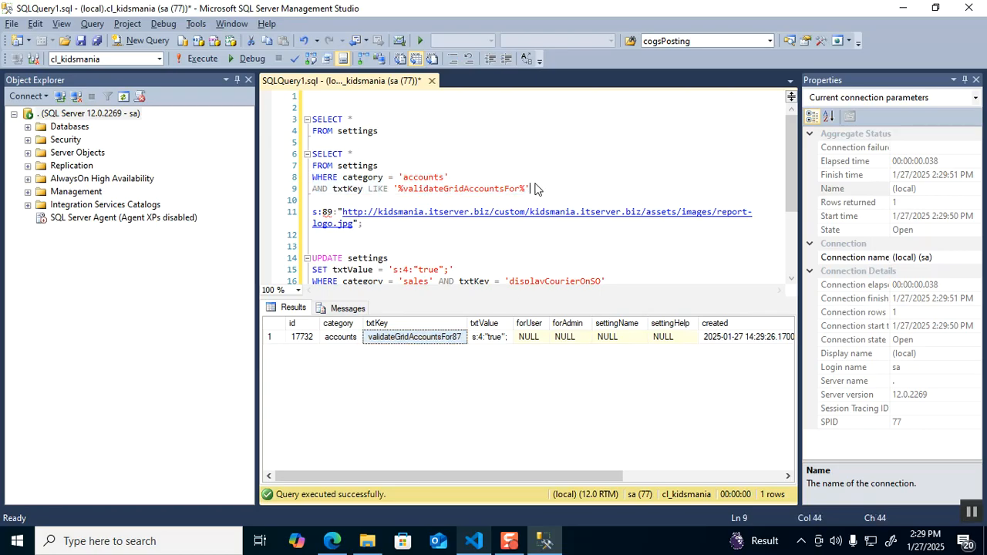
key(Return)
key(Return)
text(SELECT *)
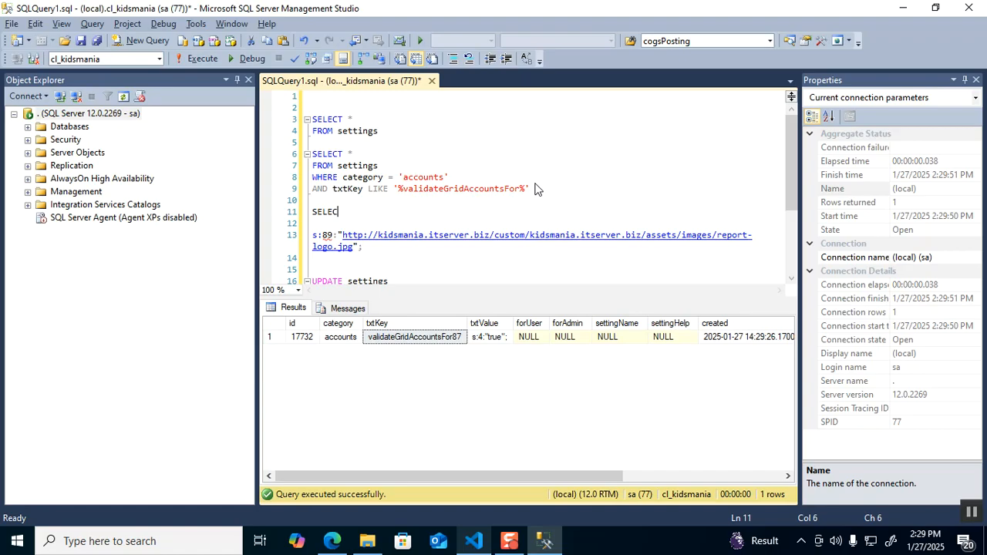
key(Return)
text(FROM Mf-a)
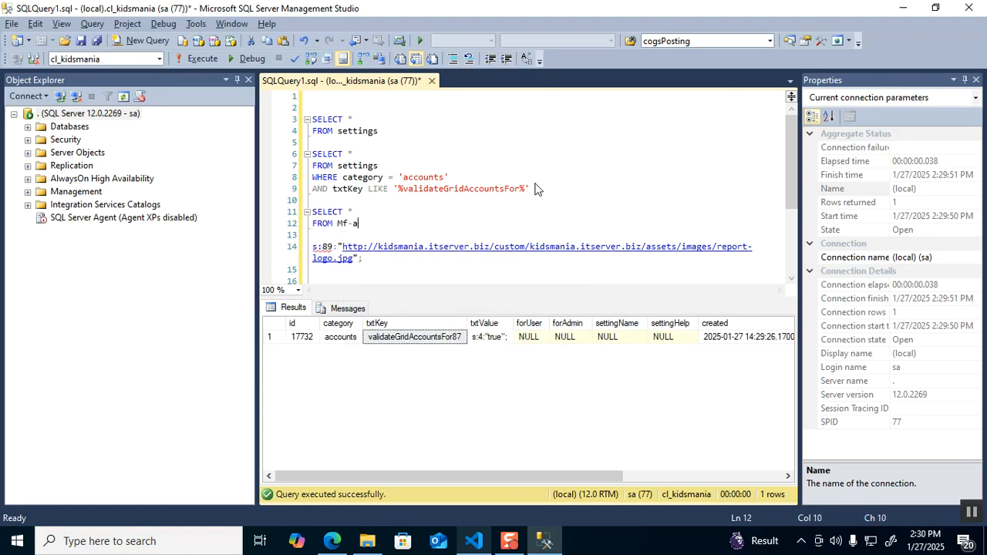
text(m_flag)
key(Return)
text(WHERE id = 87)
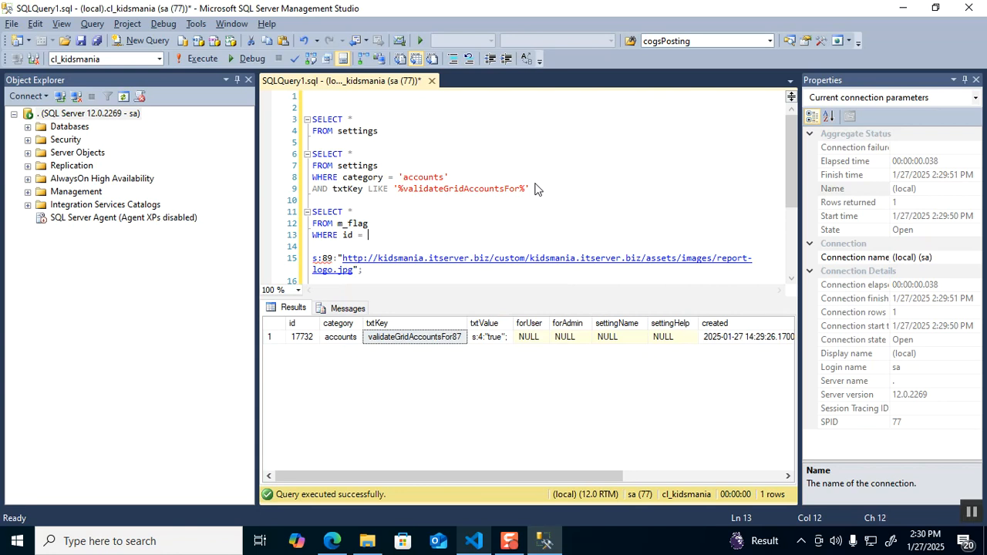
key(shift+Home)
key(shift+Up)
key(shift+Up)
key(F5)
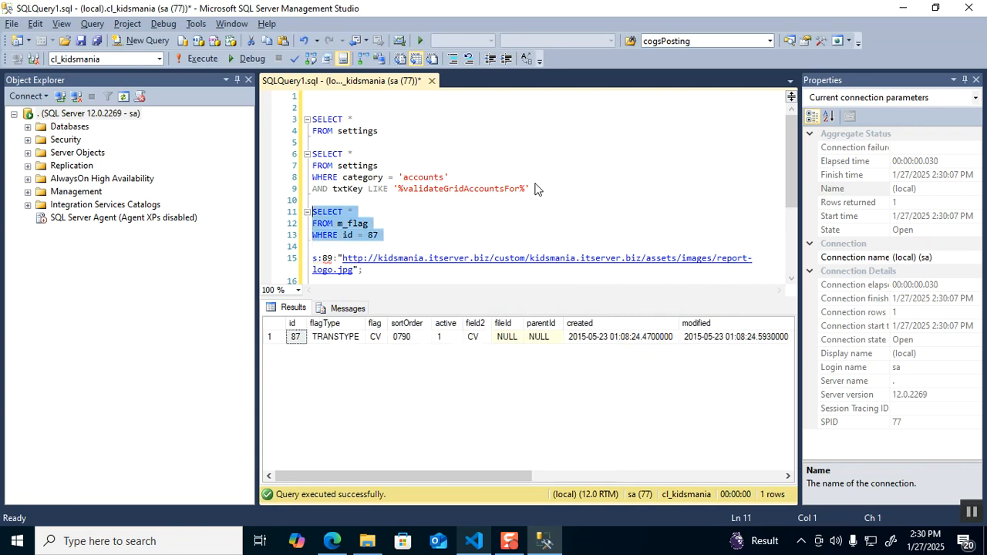
Delete the m_flag query and rerun the accounts settings query filtered by validateGridAccountsFor
key(Delete)
key(Delete)
key(Delete)
click(538, 189)
key(shift+Home)
key(shift+Up)
key(shift+Up)
key(shift+Up)
key(F5)
Switch to the ERP in the browser and open Add Account Voucher from the Accounts section in a new tab
key(alt+Tab)
click(331, 540)
click(91, 297)
scroll(77, 293, down, 1)
click(69, 265)
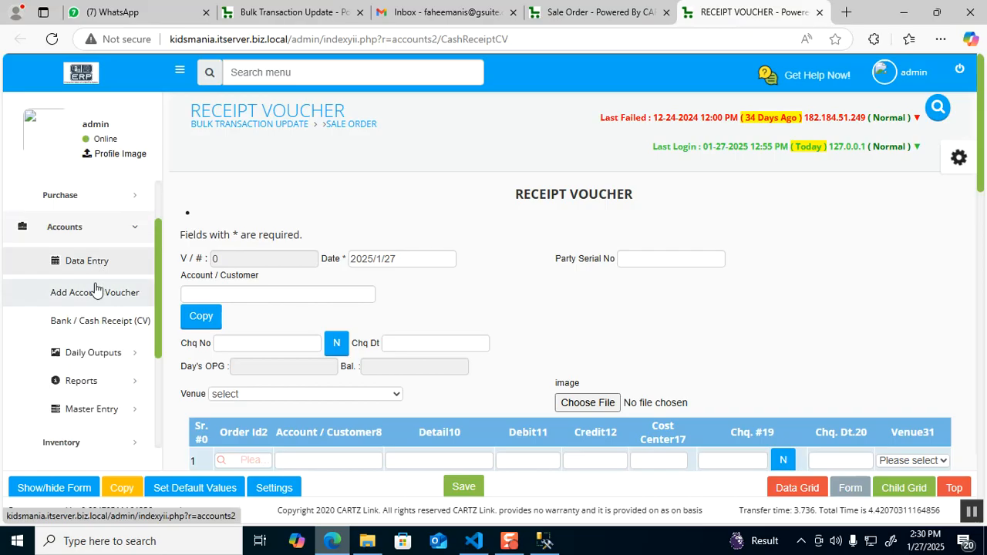
middle_click(95, 291)
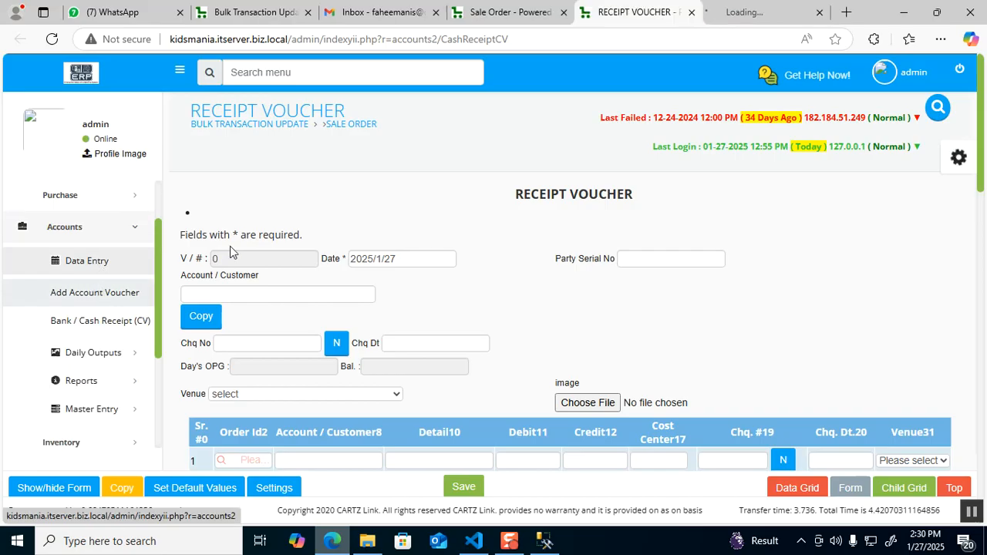
click(721, 9)
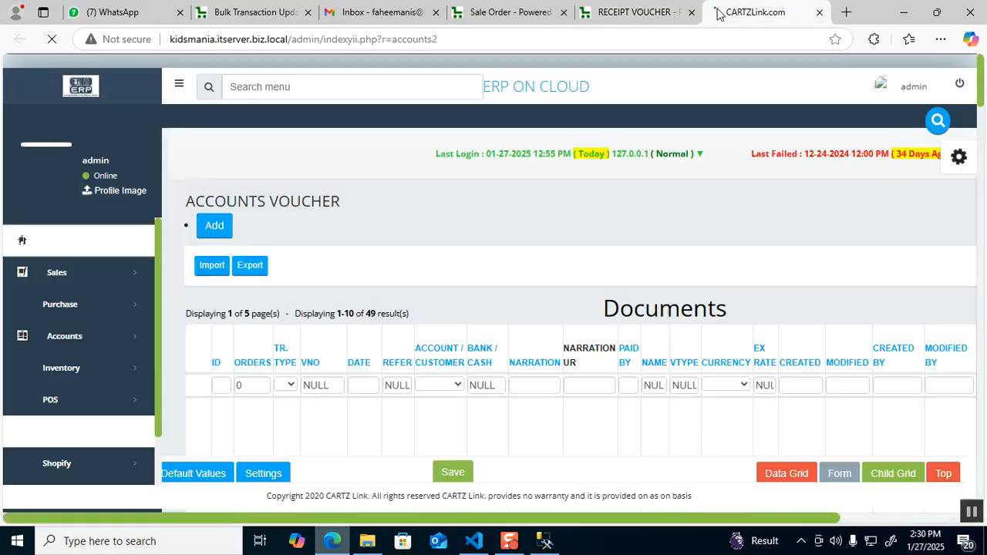
Open JV voucher 2411001 from the accounts voucher list in the form and save it
scroll(363, 285, down, 1)
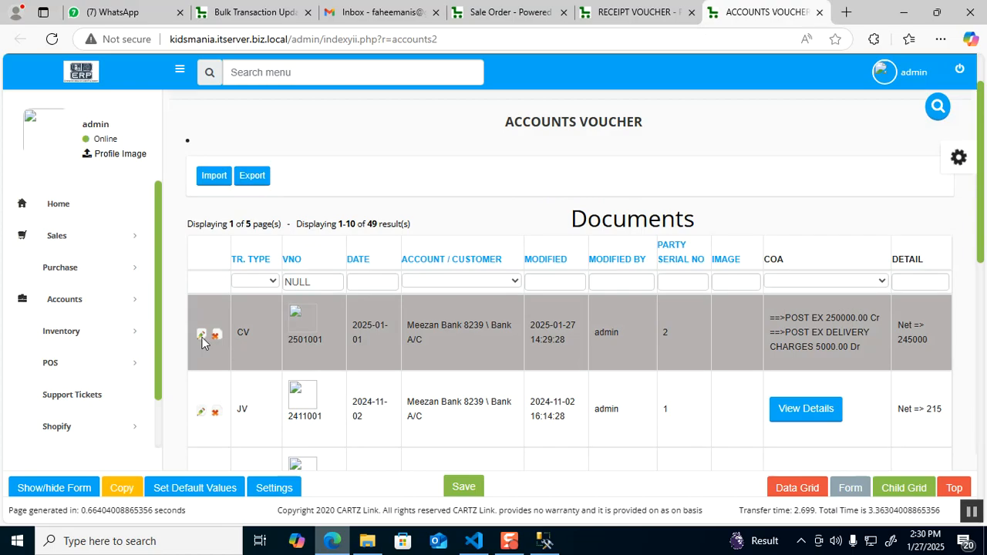
scroll(202, 342, down, 2)
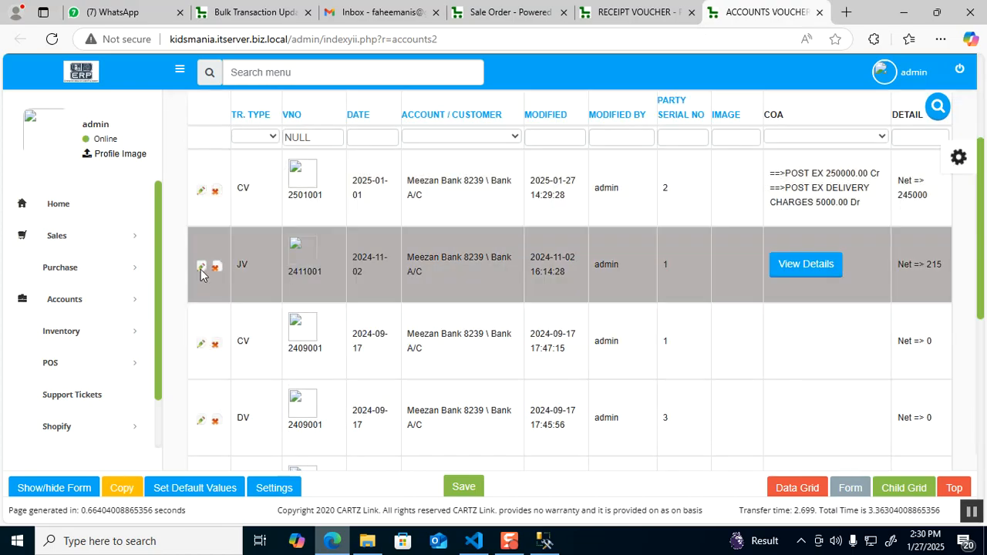
scroll(267, 290, down, 1)
scroll(265, 291, up, 3)
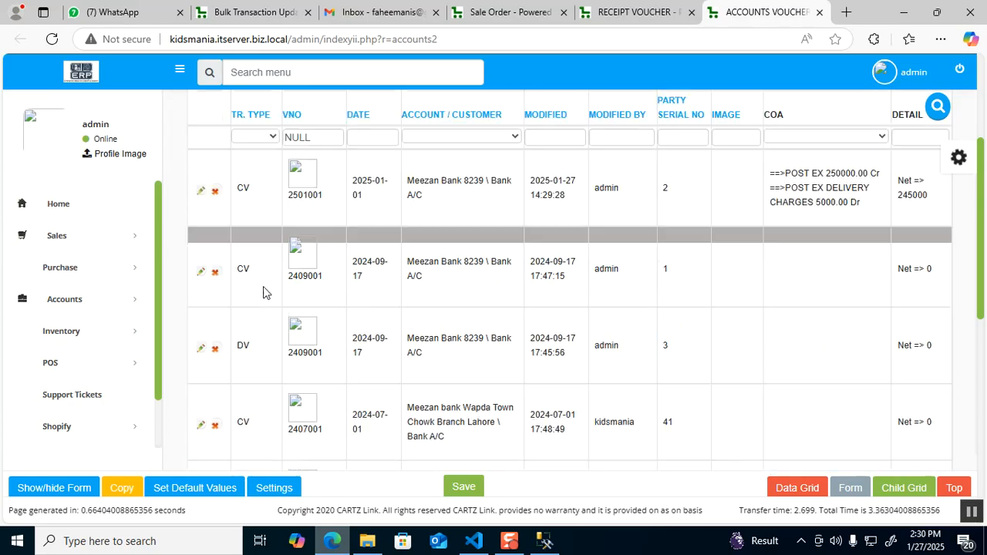
click(73, 488)
scroll(378, 354, down, 3)
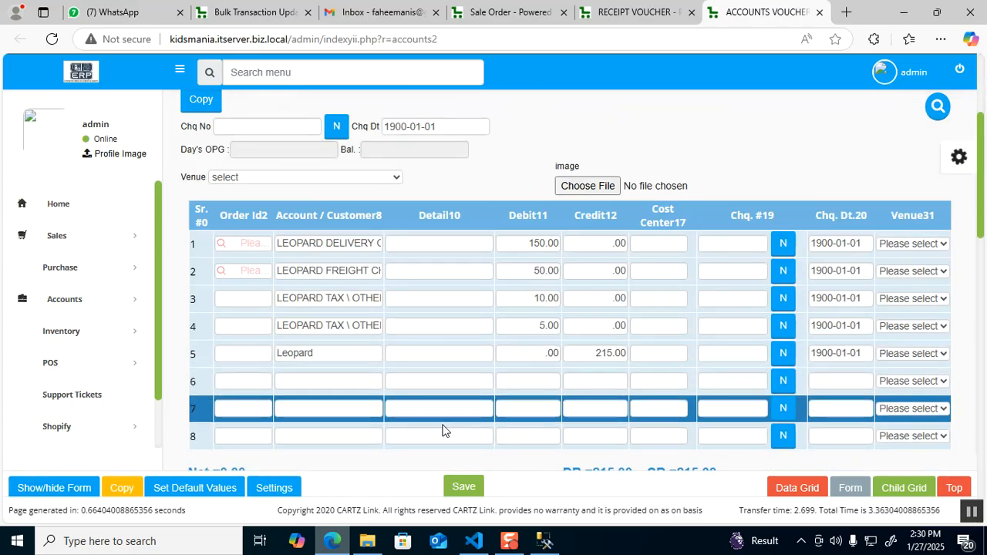
click(465, 489)
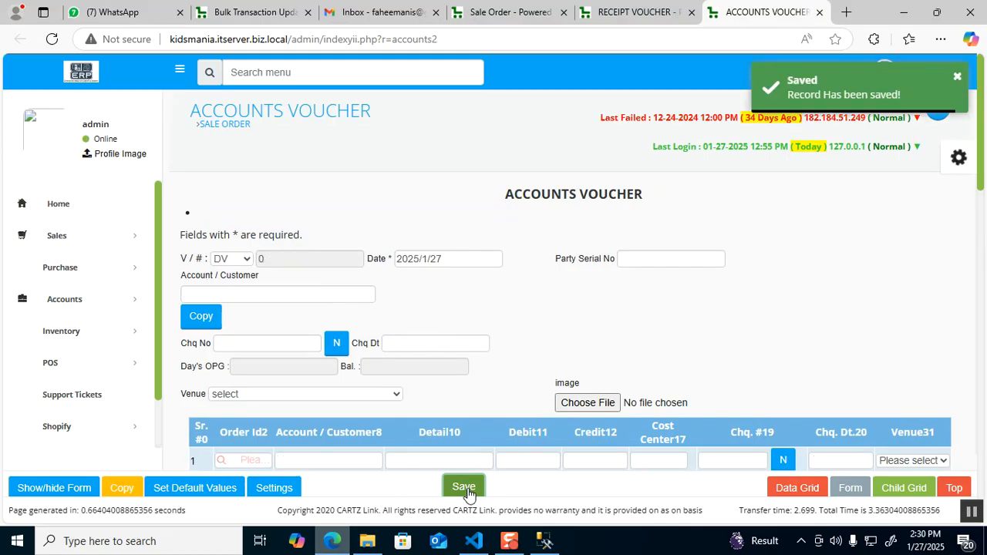
Back in SQL Server Management Studio, rerun the accounts settings query and examine the txtKey values of the returned rows
click(546, 541)
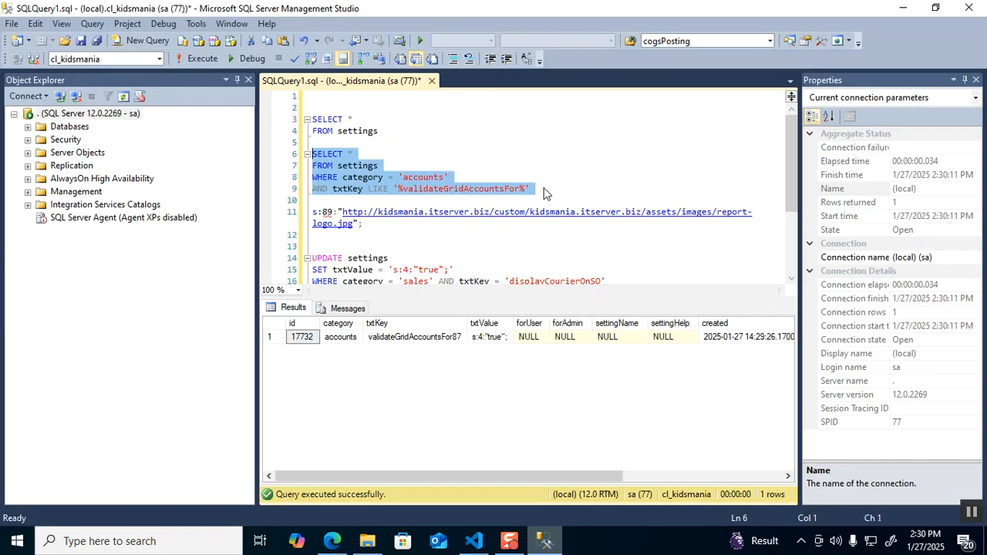
key(shift+Up)
key(F5)
click(450, 354)
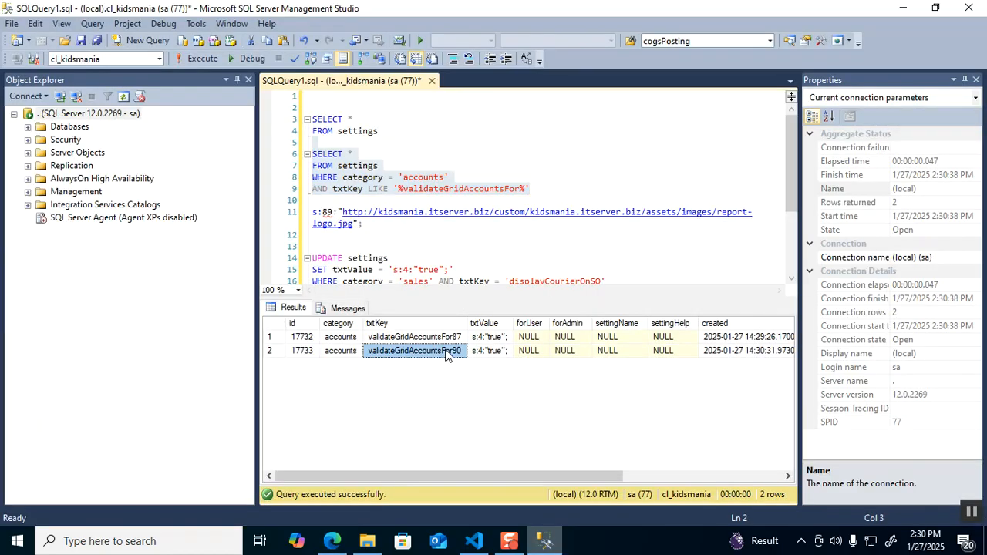
click(375, 241)
scroll(374, 241, down, 1)
scroll(374, 241, up, 1)
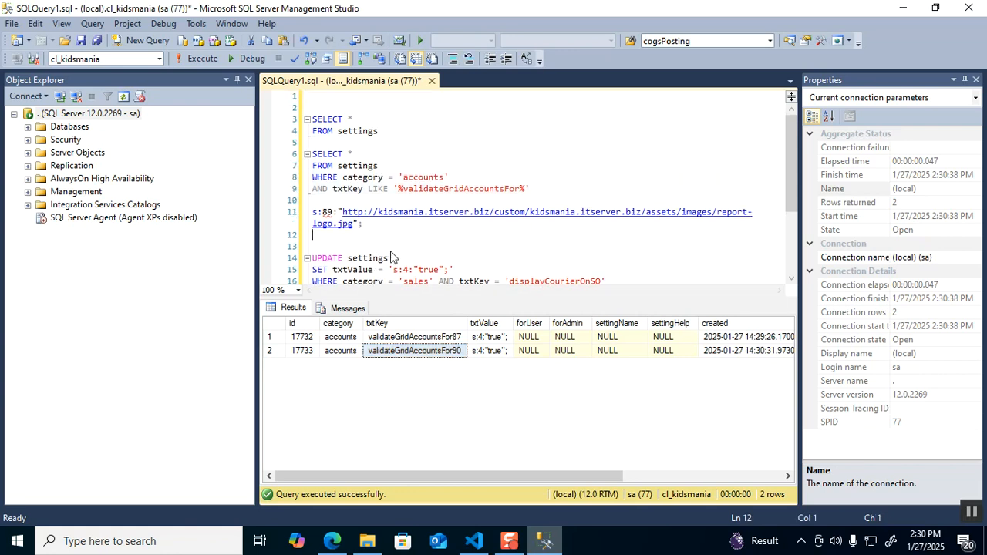
click(449, 340)
click(445, 351)
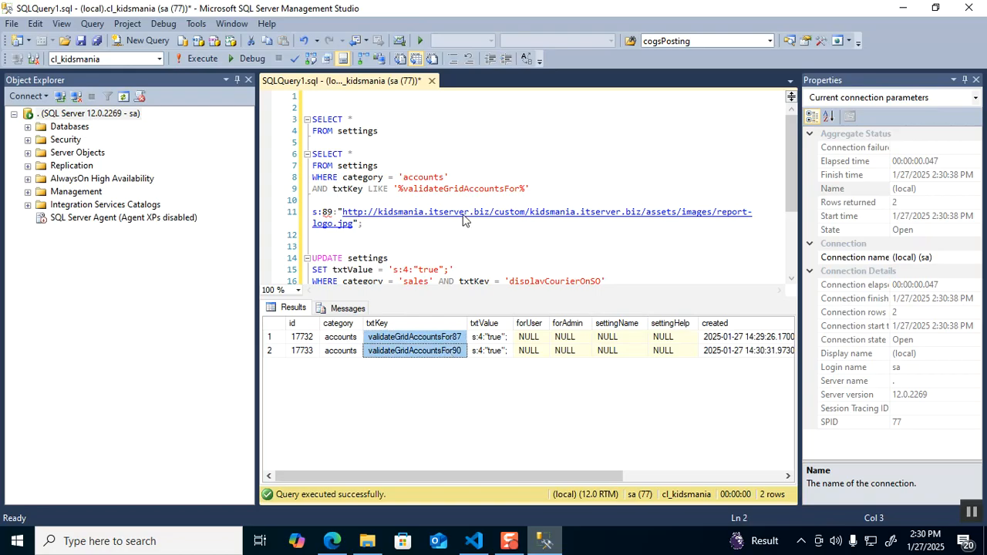
Start an UPDATE settings statement, reusing the SELECT's category and txtKey conditions and changing LIKE to =
click(549, 193)
key(Return)
key(Return)
text(UPDATE )
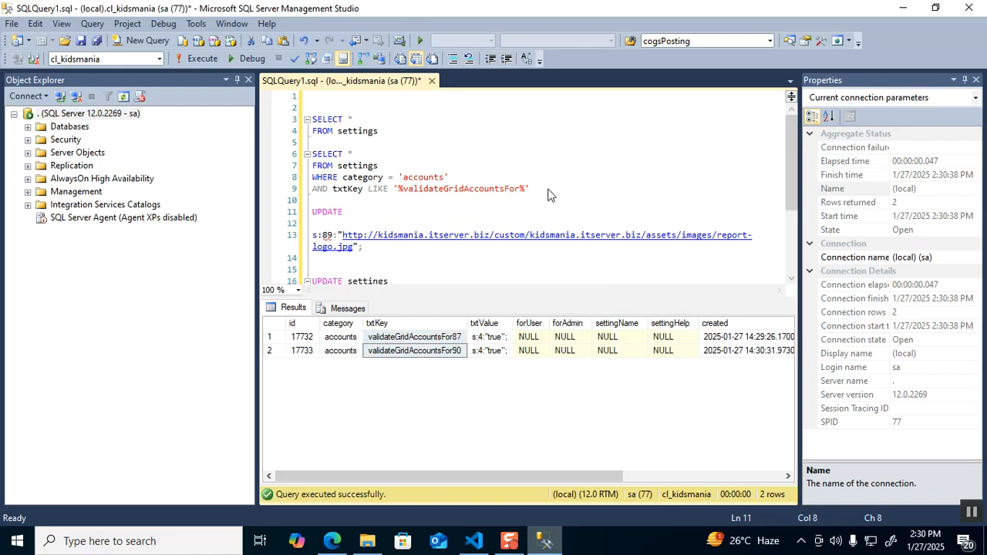
text(settings)
key(Return)
drag(551, 192, 312, 177)
key(ctrl+c)
click(347, 225)
key(ctrl+v)
double_click(378, 236)
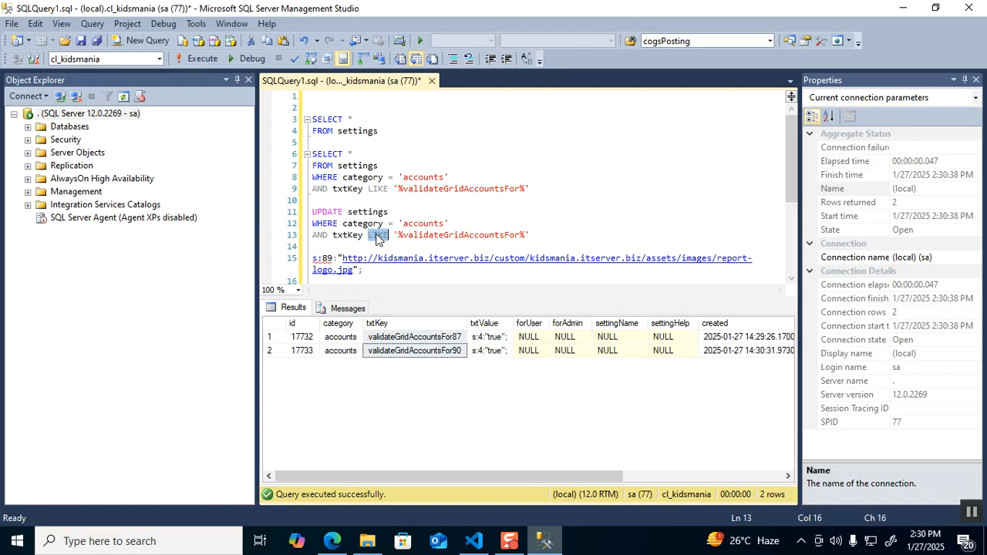
text(=)
Replace the UPDATE's wildcard txtKey pattern with validateGridAccountsFor87, copied from the first result row
click(416, 337)
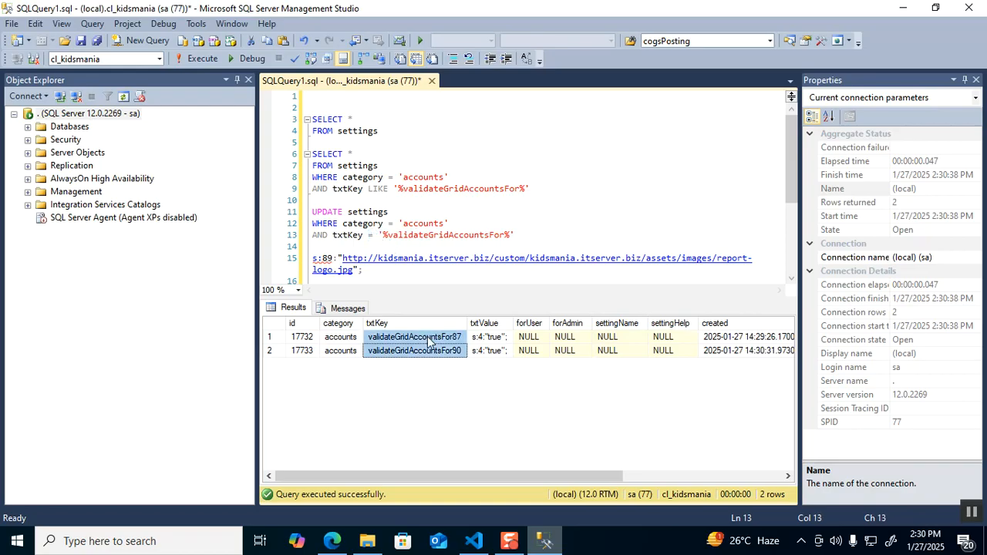
double_click(413, 236)
key(shift+Right)
key(Delete)
key(ctrl+v)
double_click(421, 226)
Add a SET txtValue clause to the UPDATE, using the value s:4:"true"; copied from the first result row
click(453, 203)
key(End)
key(Return)
text(SET txtValue = '')
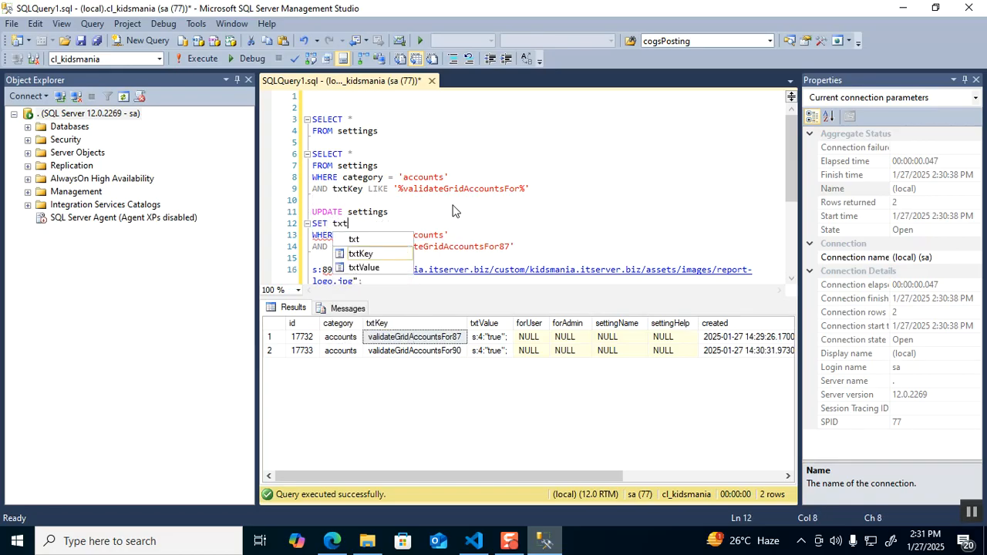
click(488, 337)
key(ctrl+c)
click(394, 223)
key(ctrl+v)
Change the UPDATE's txtValue to s:5:"false"; and run the UPDATE statement
click(403, 223)
key(Delete)
text(5)
double_click(428, 224)
text(false)
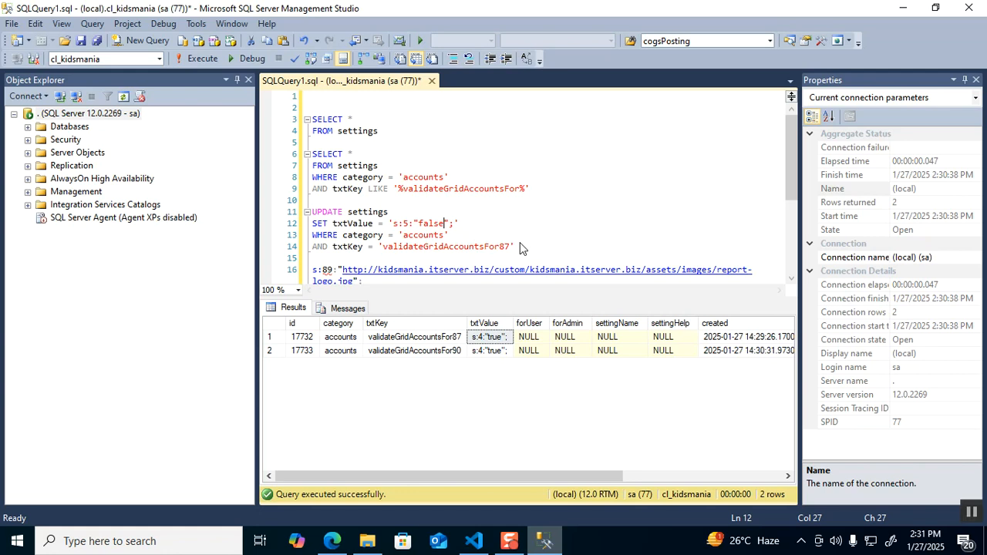
drag(515, 247, 299, 209)
key(F5)
Switch to the Receipt Voucher page in the browser, search the menu for "clear" and open Clear Cache in a new tab
key(alt+Tab)
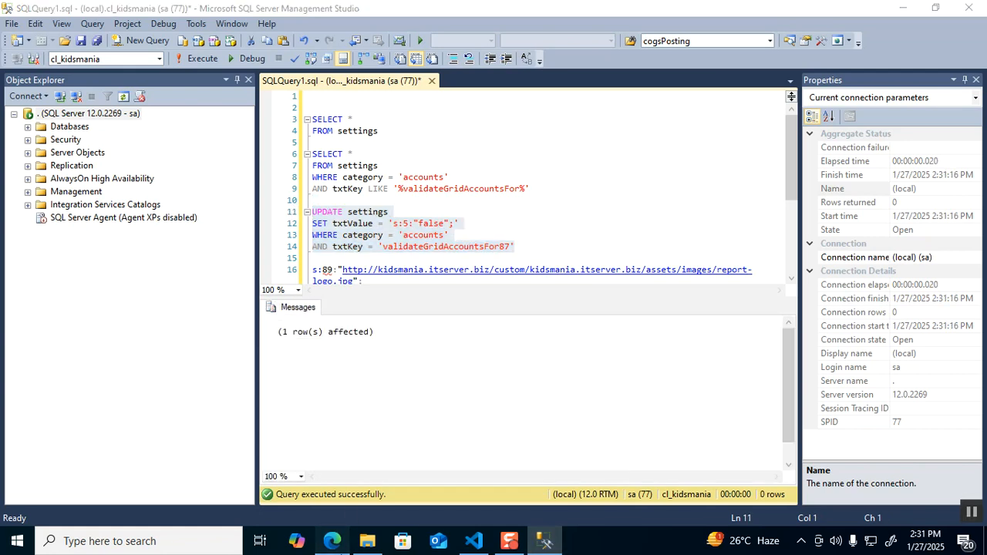
click(601, 6)
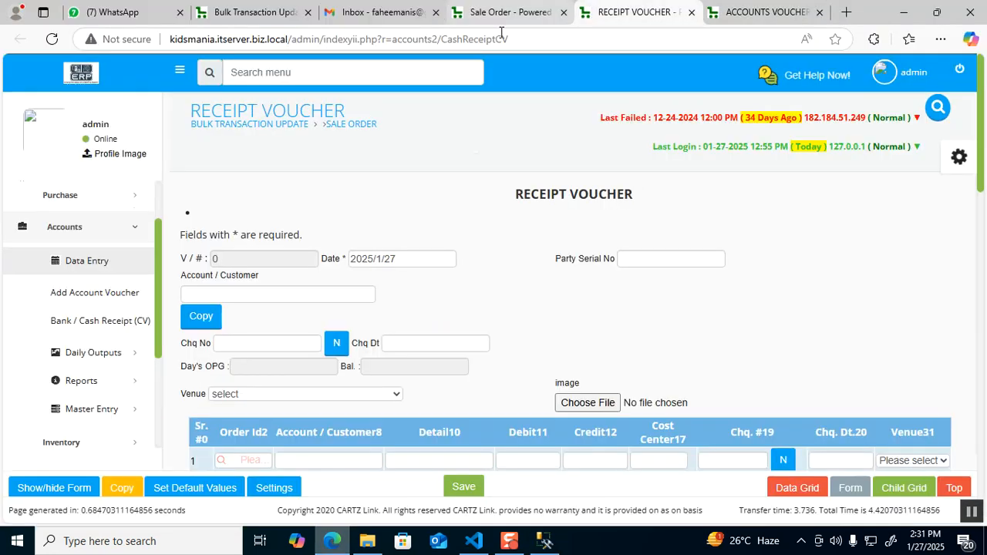
click(407, 64)
text(d)
text(lear)
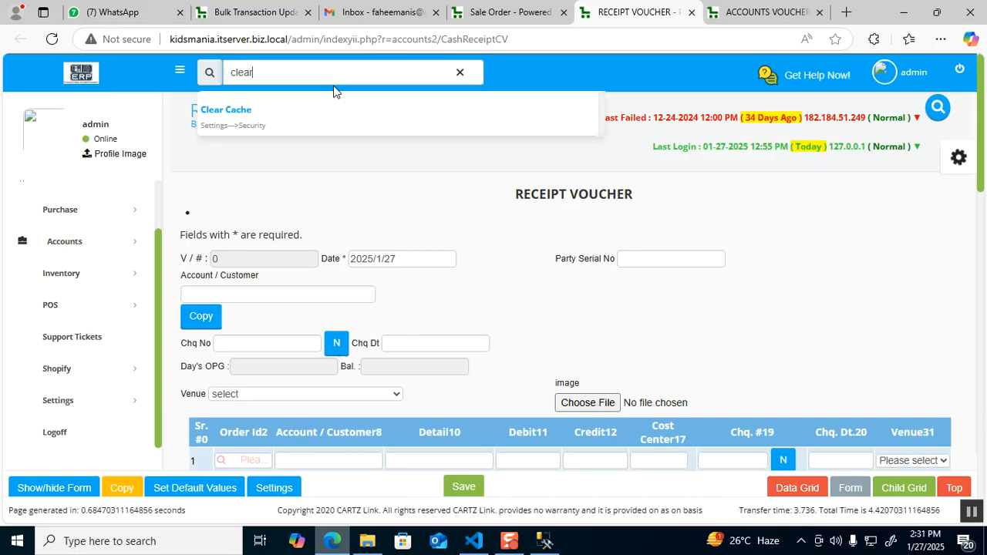
ctrl+click(241, 110)
scroll(331, 229, down, 3)
scroll(317, 215, up, 3)
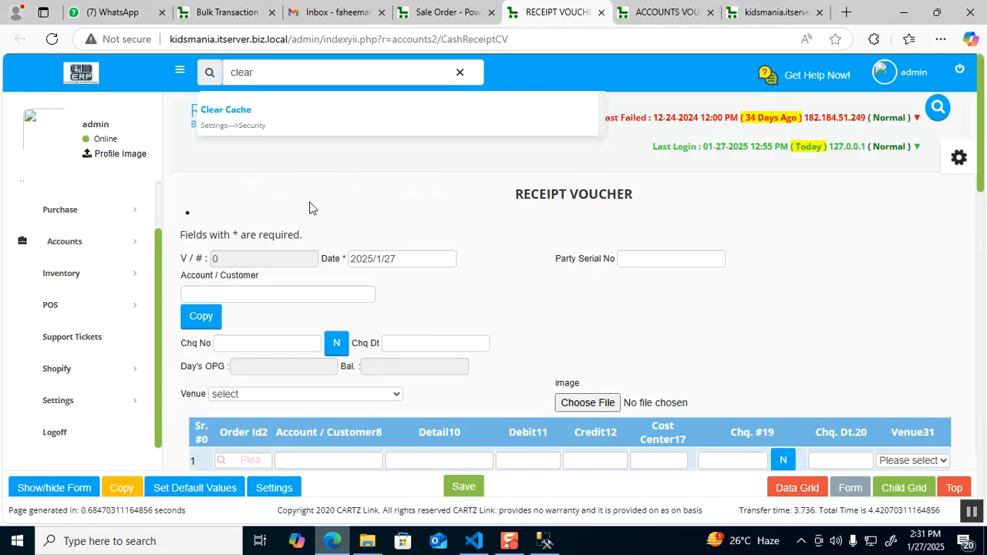
Set the receipt voucher's Account / Customer to Bank Charges \ OTHER EXPENSE
click(284, 289)
text(b)
scroll(285, 316, down, 1)
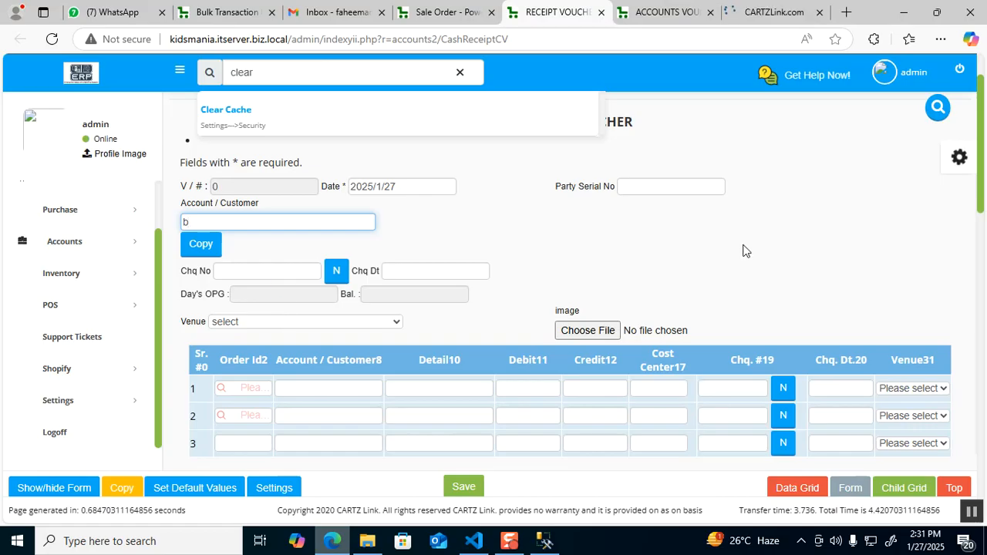
double_click(345, 226)
text(c)
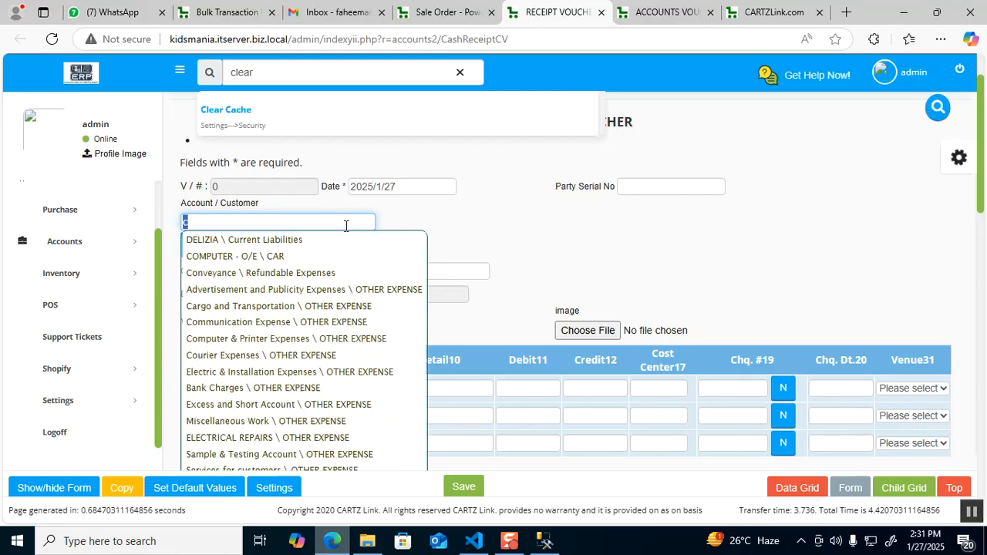
click(252, 388)
Enter a credit of 20 in the first grid row without a debit amount, leaving the row's account empty
click(524, 383)
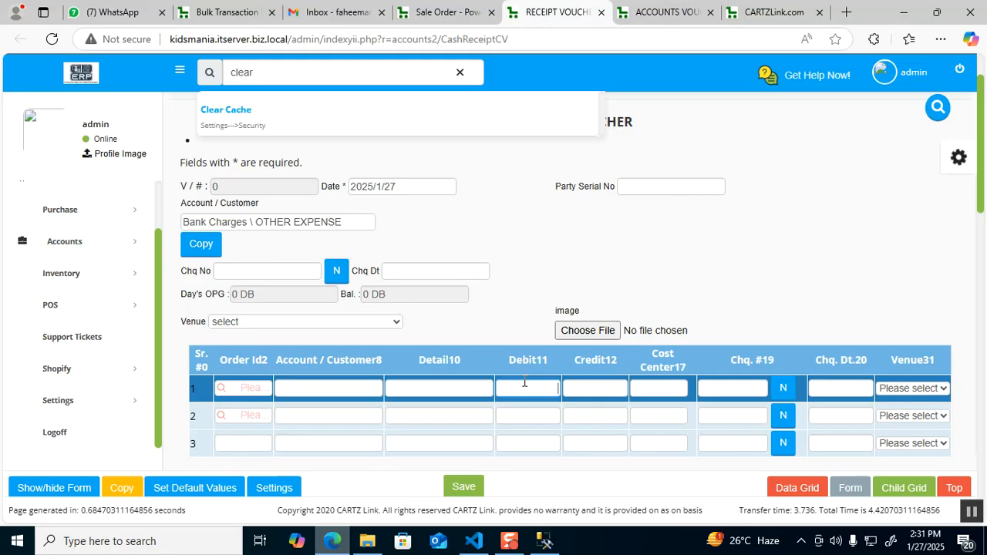
text(20)
key(ctrl+a)
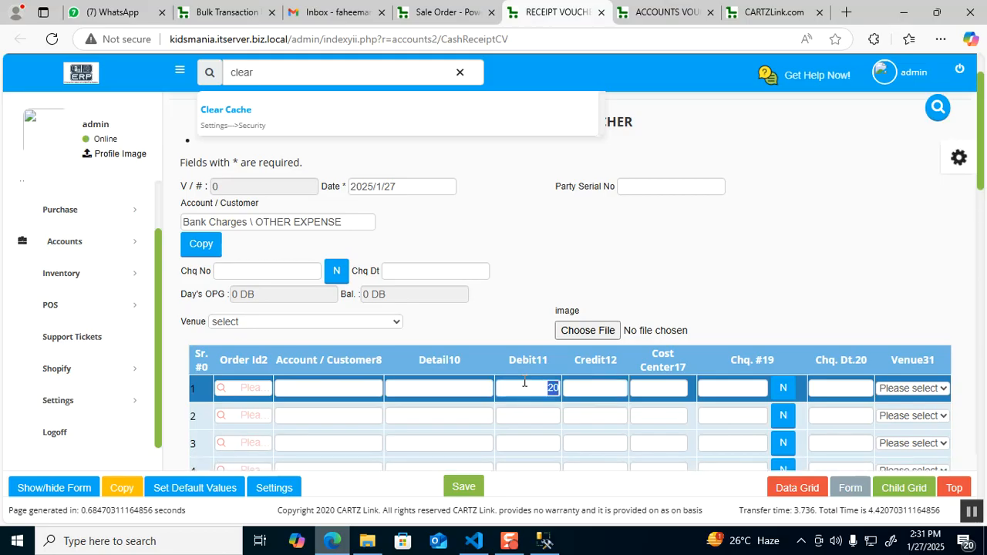
key(BackSpace)
key(Tab)
text(20)
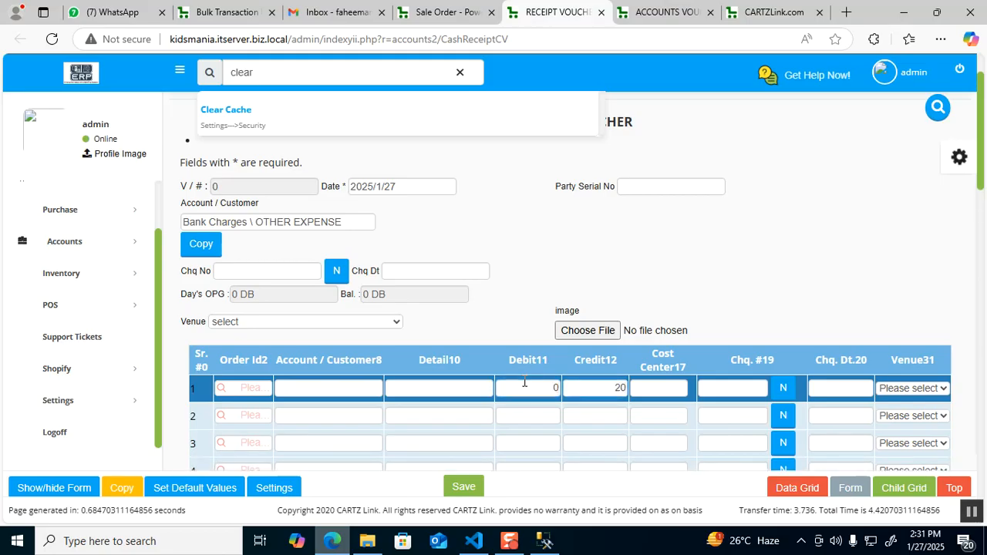
triple_click(276, 227)
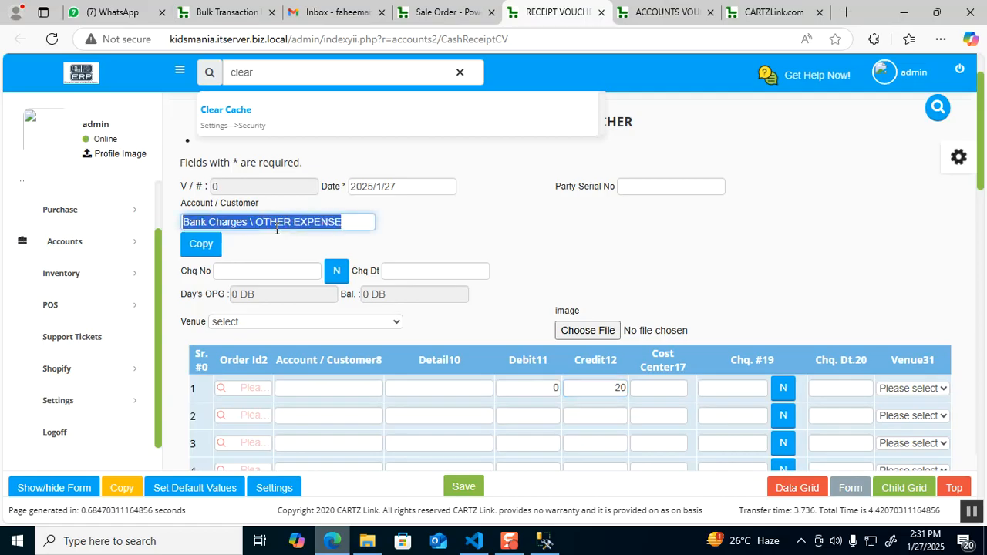
click(516, 210)
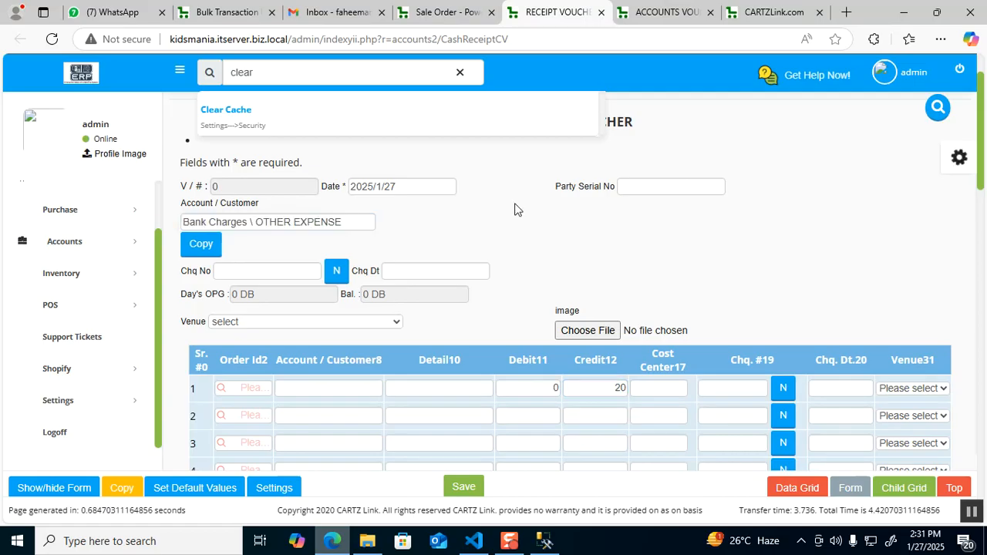
Try to save the receipt voucher with the first grid row's account left empty
scroll(516, 210, down, 4)
scroll(517, 209, up, 5)
scroll(516, 209, down, 2)
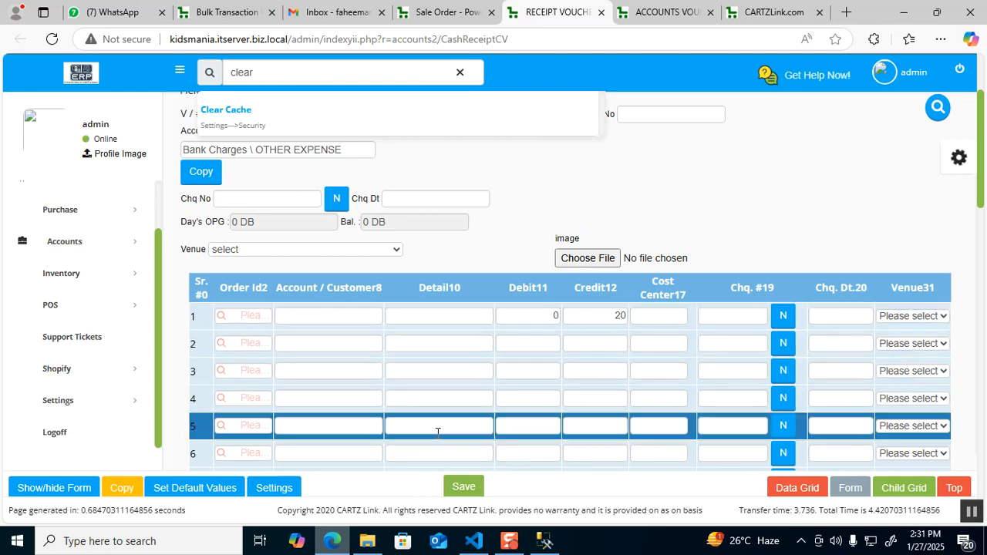
click(470, 486)
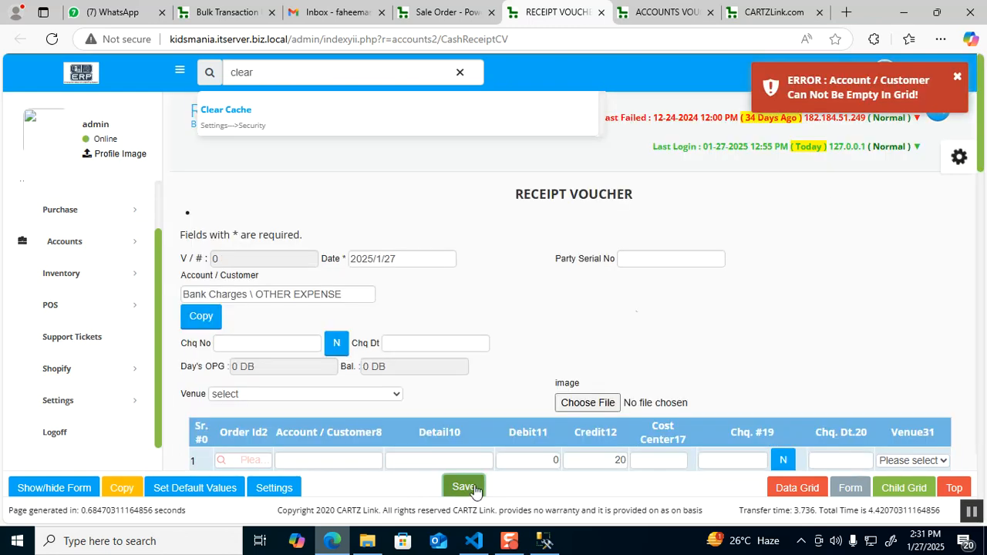
Switch to VS Code, compare the validateGridAccountsFor setting with == 'true' in the if condition of Accounts2Controller.php, and save the file
key(alt+Tab)
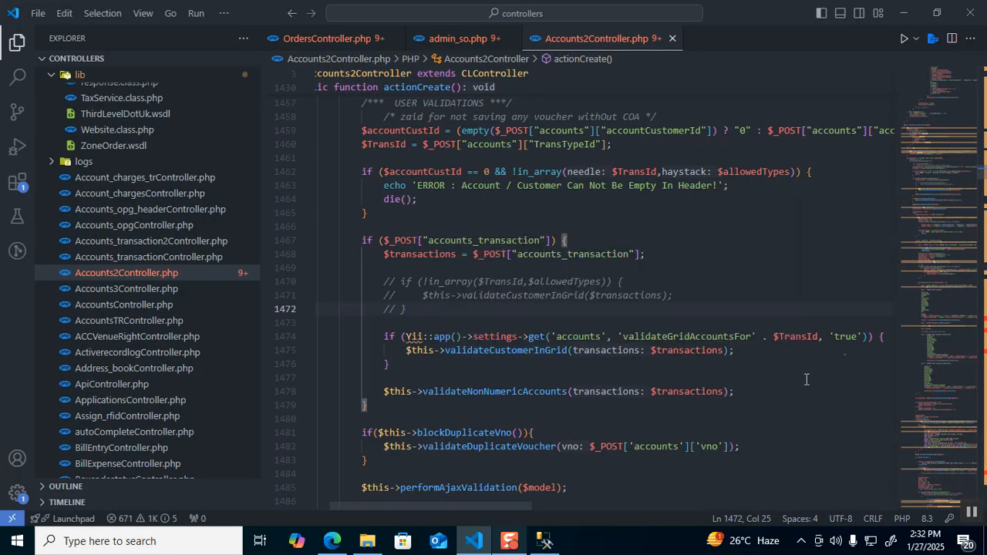
click(867, 336)
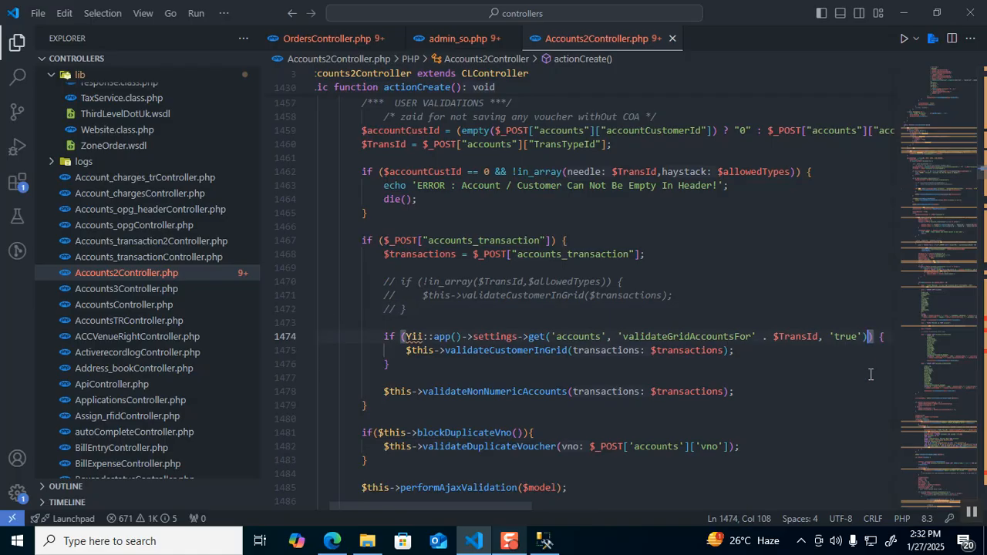
text(== 'true')
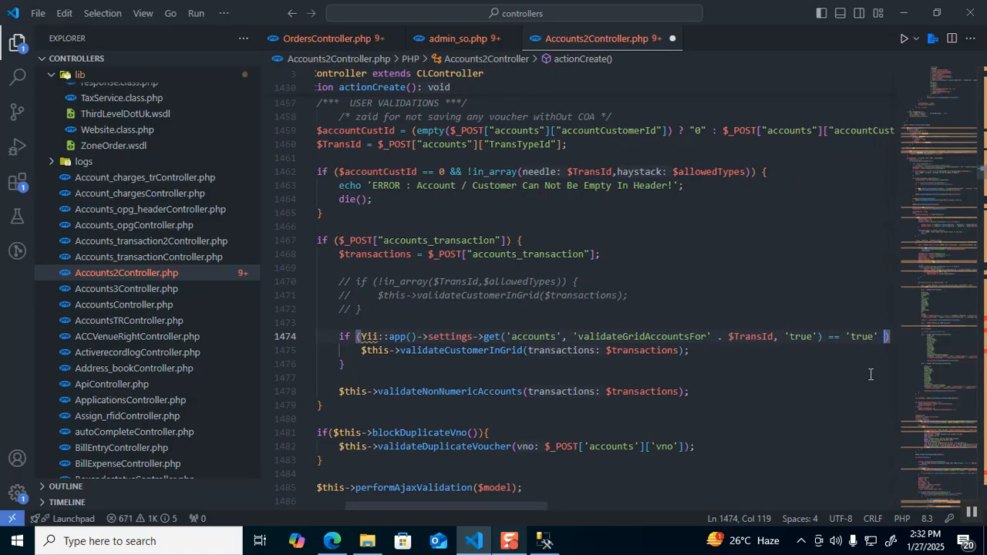
key(BackSpace)
key(ctrl+s)
In admin_so.php, remove "? true : false" from the Courier column's 'visible' expression, keep the trailing comma, and save the file
click(451, 38)
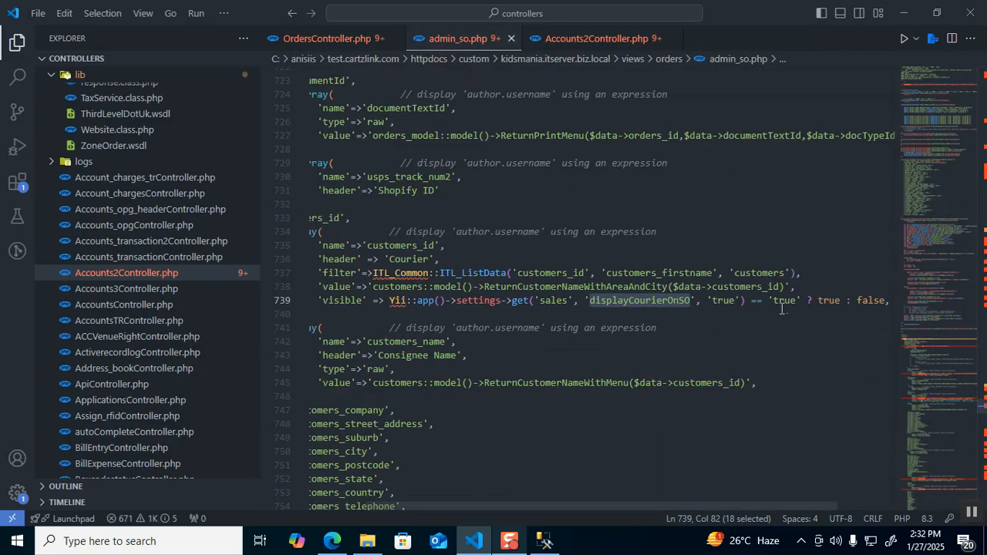
drag(801, 300, 922, 295)
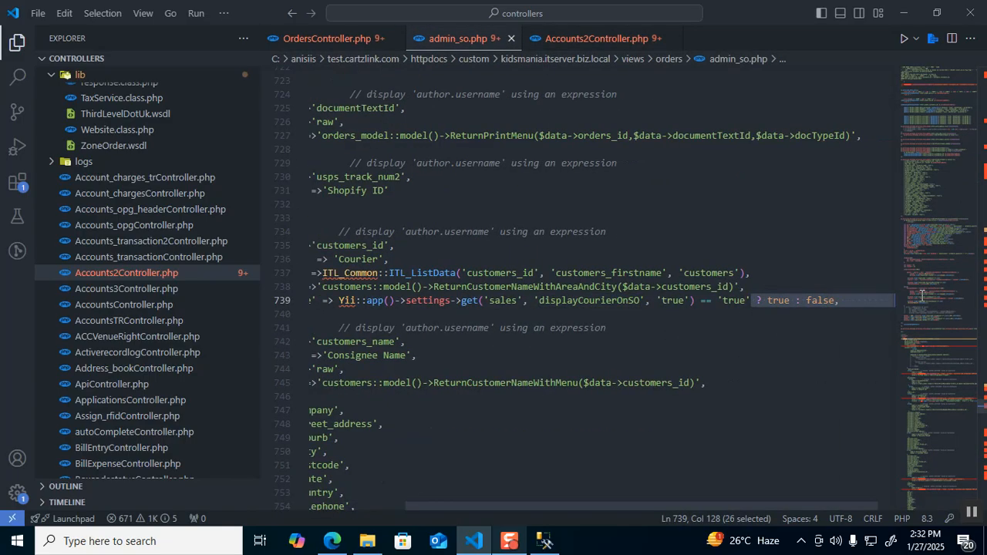
text(,)
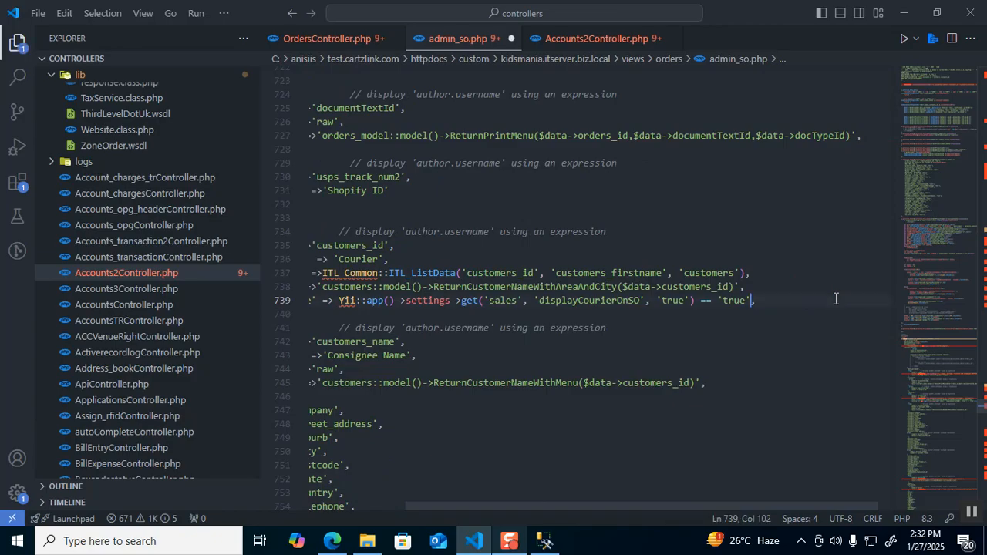
key(ctrl+s)
Switch back to the browser and save the receipt voucher with the first grid row's account left empty
key(alt+Tab)
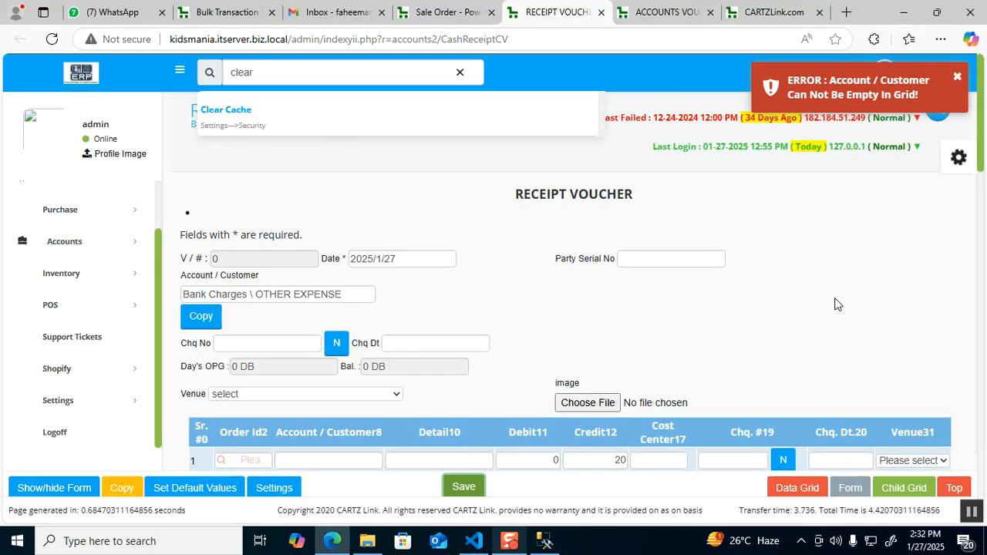
scroll(522, 374, down, 2)
scroll(494, 449, up, 2)
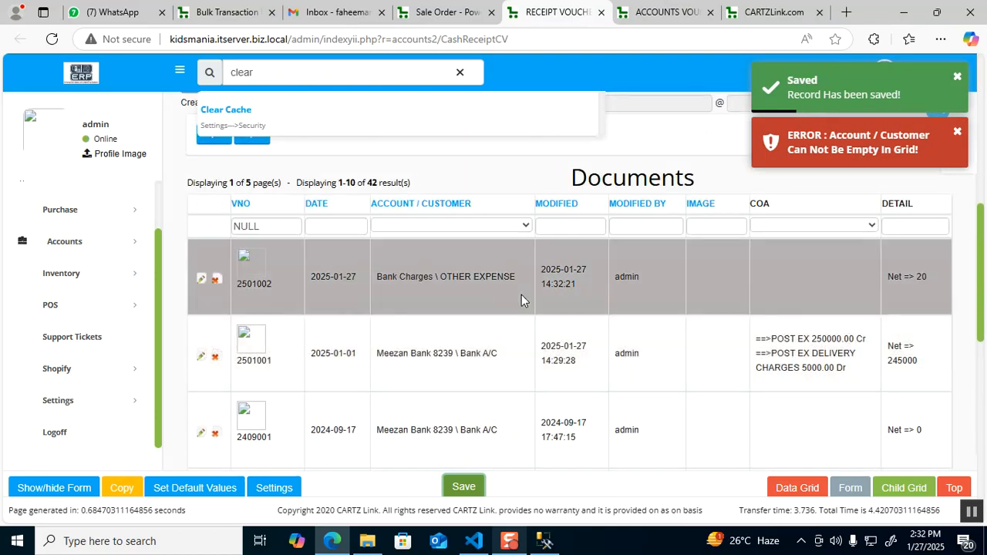
Go to the open Accounts Voucher page and set the voucher type to BRV
click(663, 11)
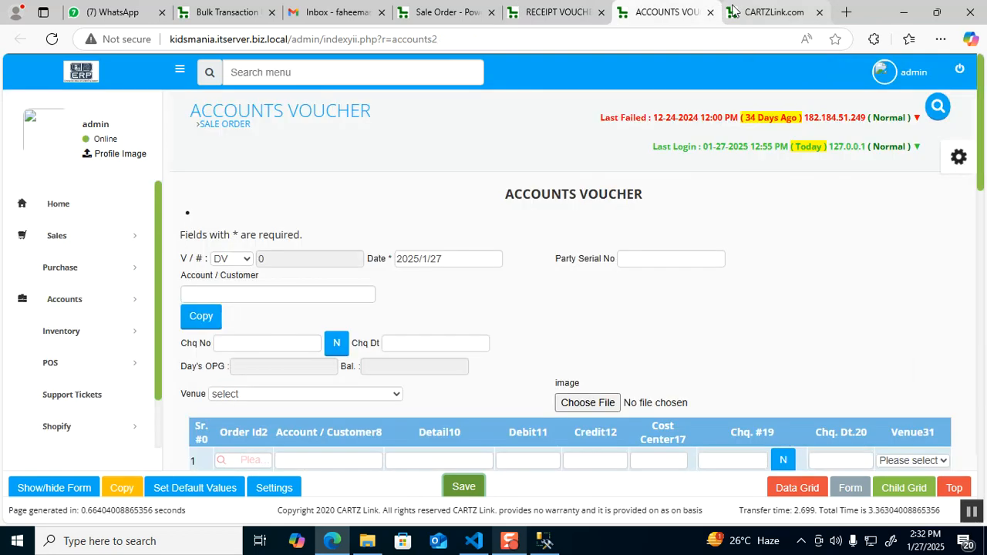
scroll(520, 242, down, 2)
scroll(309, 260, up, 2)
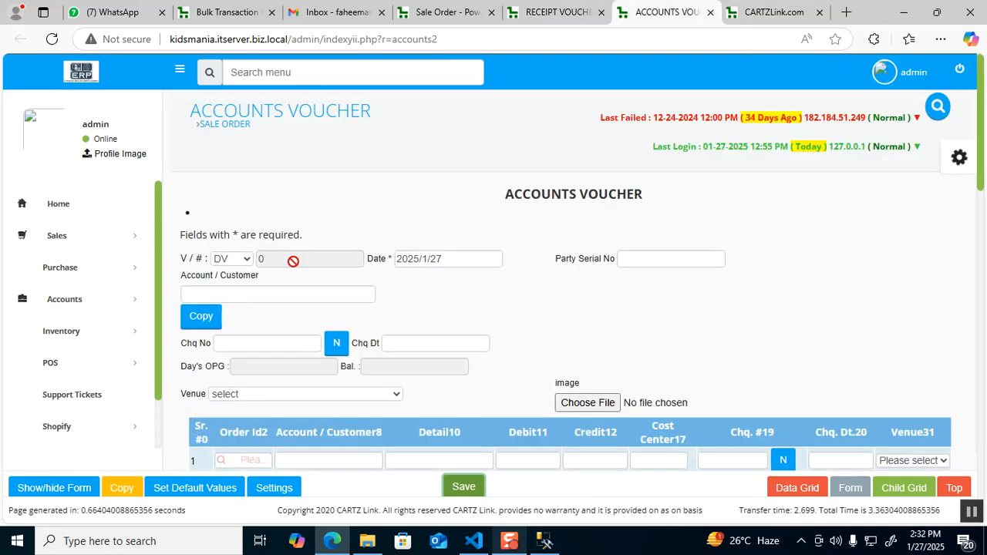
click(238, 259)
scroll(254, 447, up, 2)
click(253, 310)
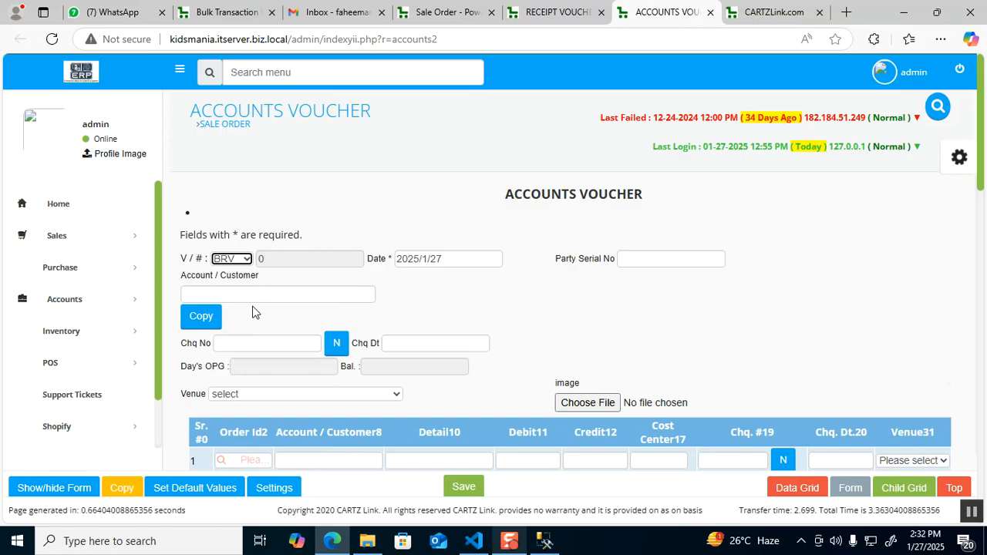
Enter a credit of 20 in the accounts voucher's first grid row, leaving the row's account empty
scroll(262, 312, down, 2)
click(600, 317)
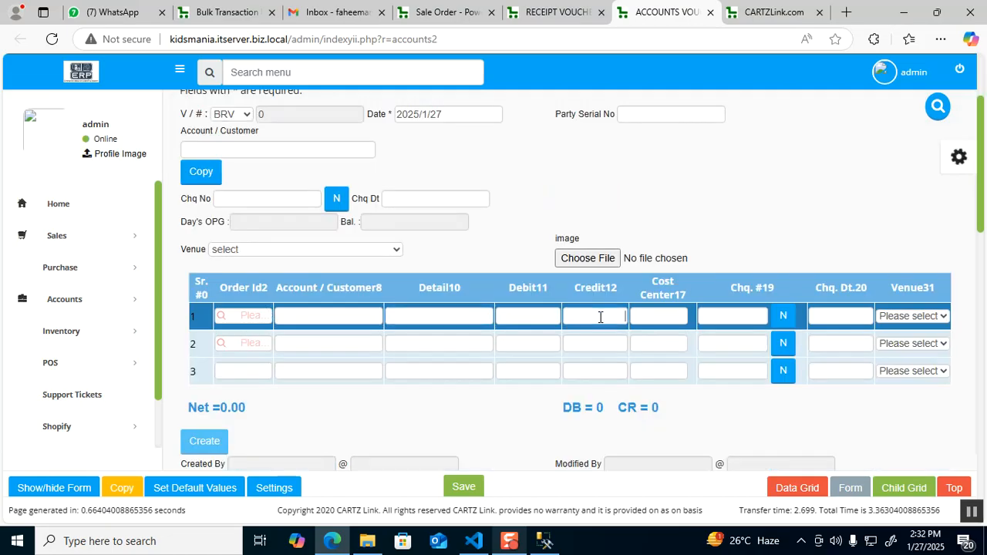
text(20)
key(Tab)
Set the accounts voucher's Account / Customer to Excess and Short Account \ OTHER EXPENSE and try to save the voucher
click(253, 150)
text(c)
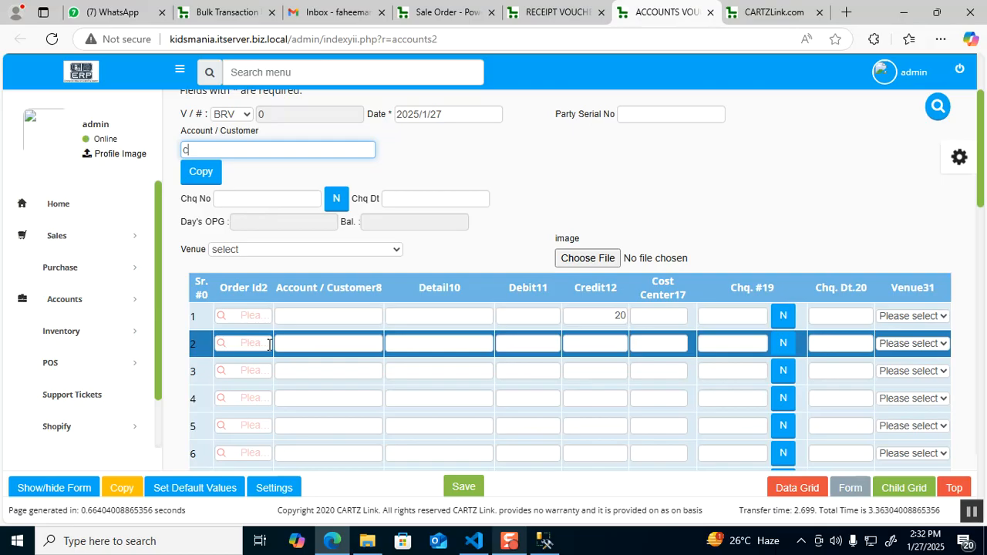
double_click(283, 151)
text(t)
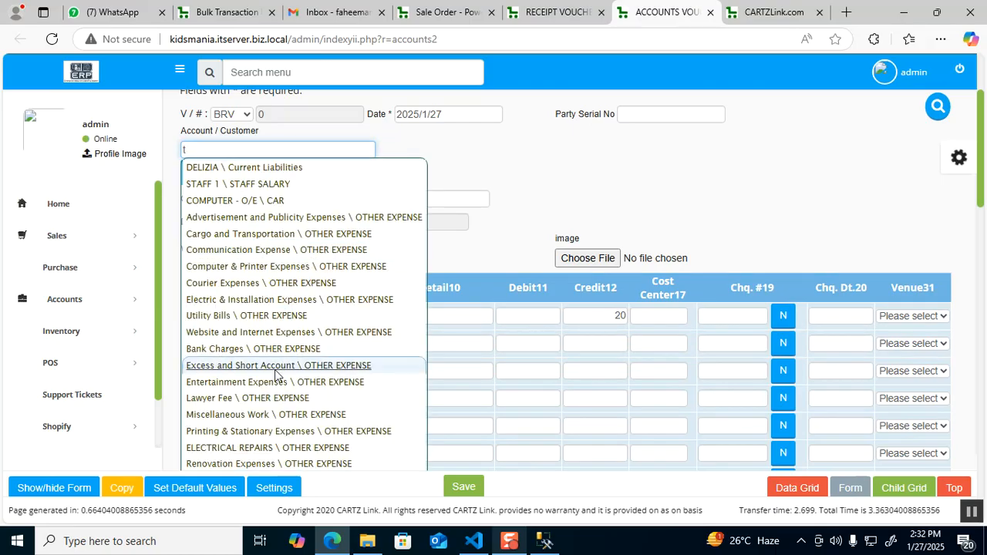
click(276, 374)
click(463, 487)
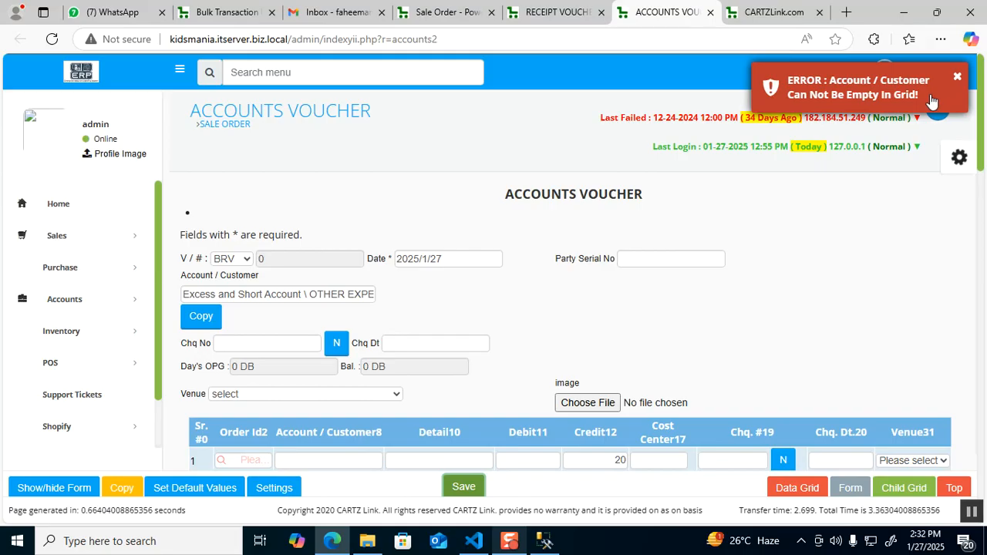
Switch to SQL Server Management Studio and rerun the query for accounts settings whose txtKey is like '%validateGridAccountsFor%'
key(alt+Tab)
drag(531, 189, 272, 158)
key(F5)
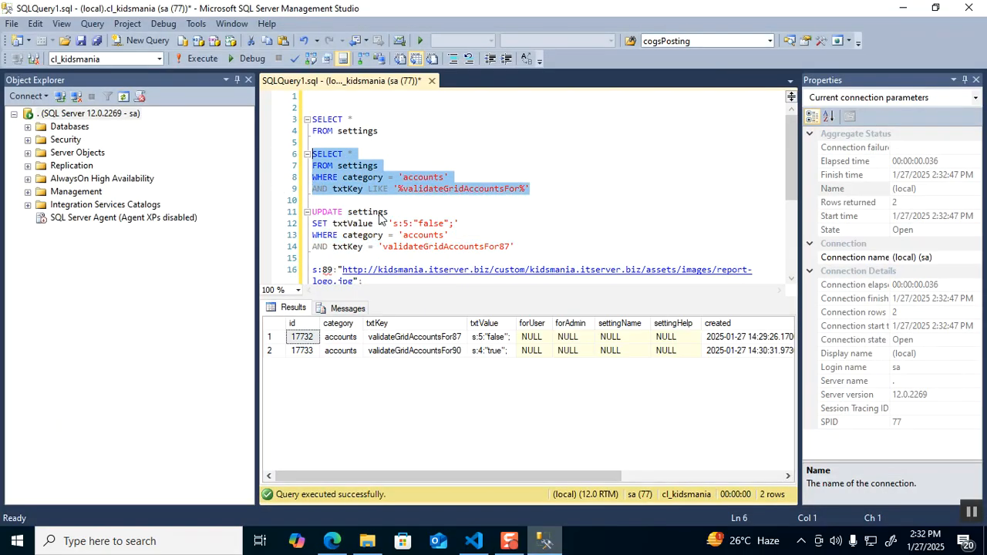
Return to the Accounts Voucher page in the browser and look through the available voucher types, keeping BRV
key(alt+Tab)
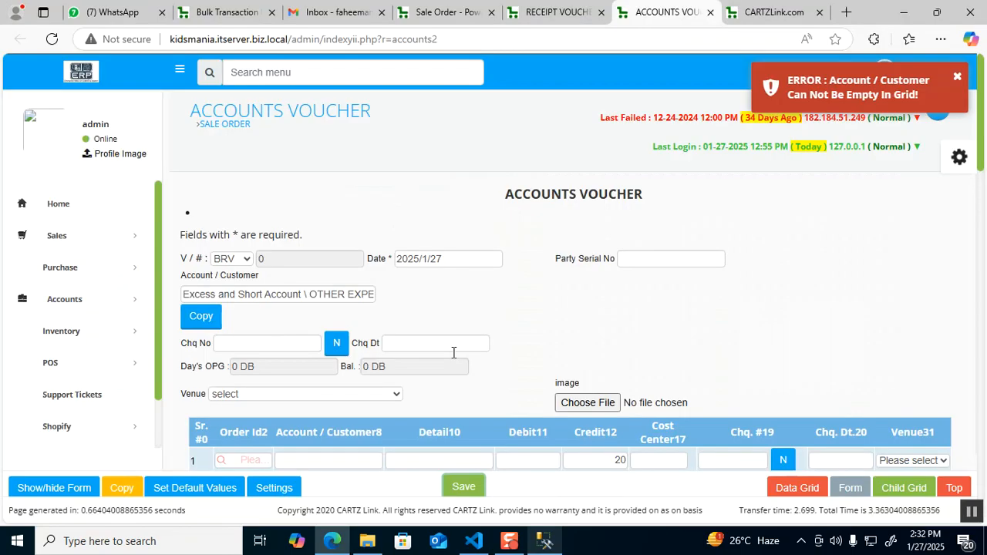
click(233, 260)
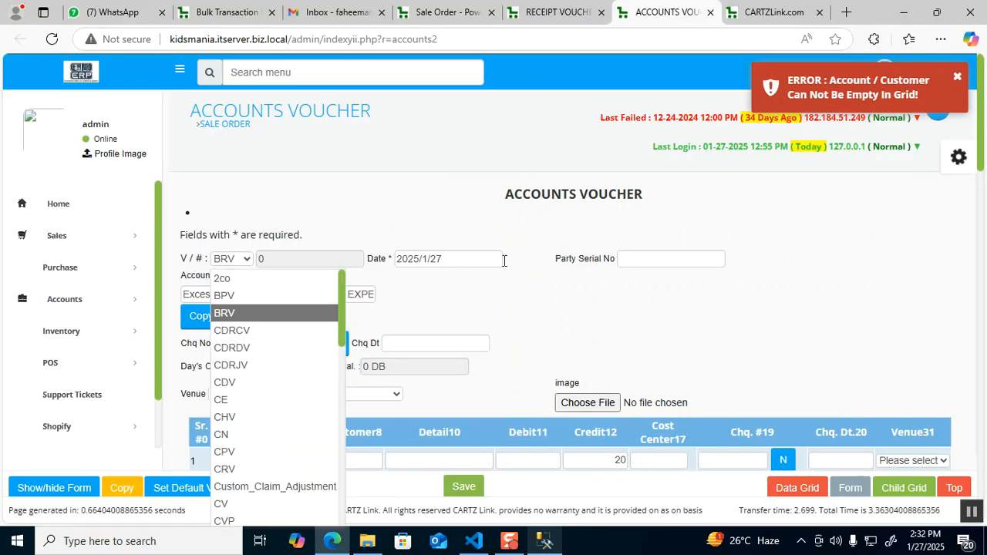
scroll(557, 268, down, 2)
scroll(557, 268, up, 2)
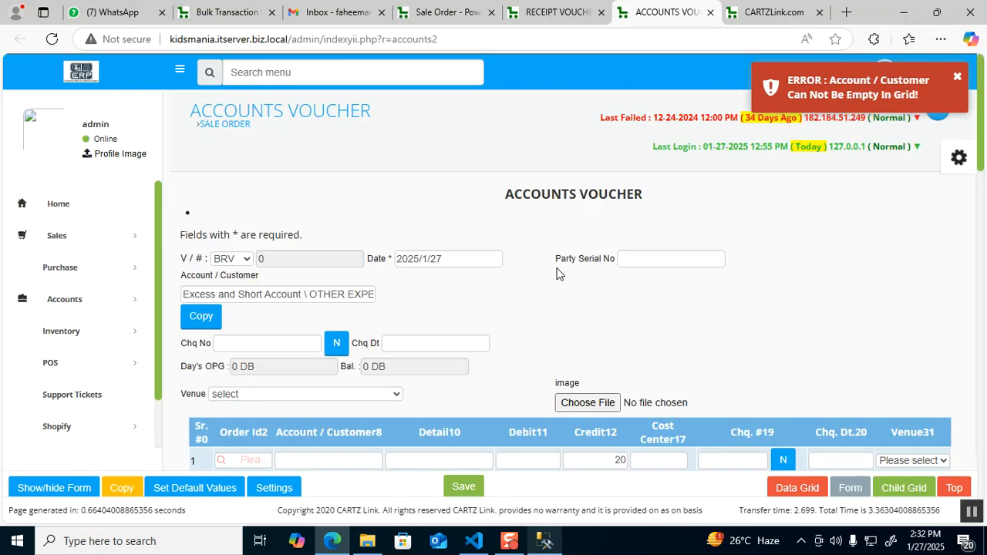
Switch to VS Code and examine $TransId in the validateGridAccountsFor condition of Accounts2Controller.php
key(alt+Tab)
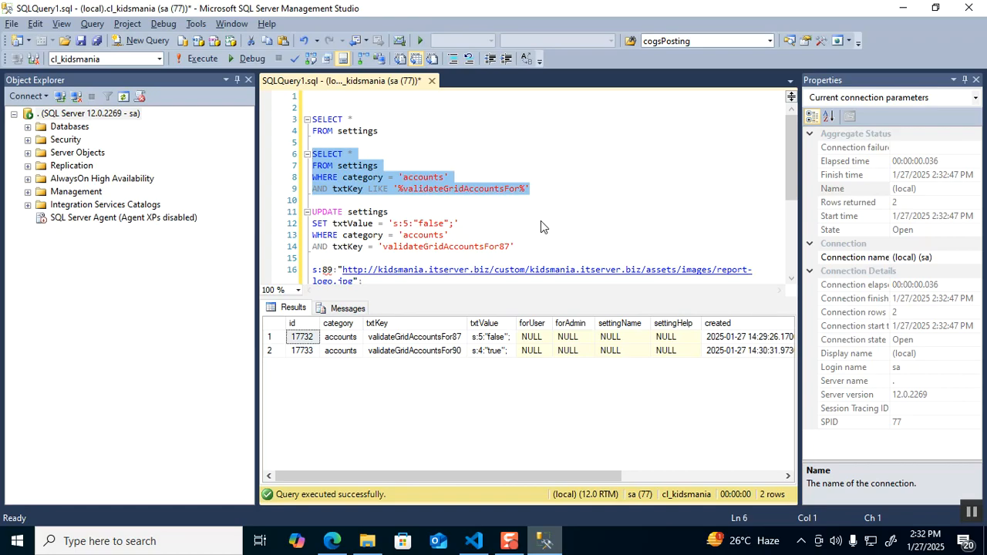
click(477, 539)
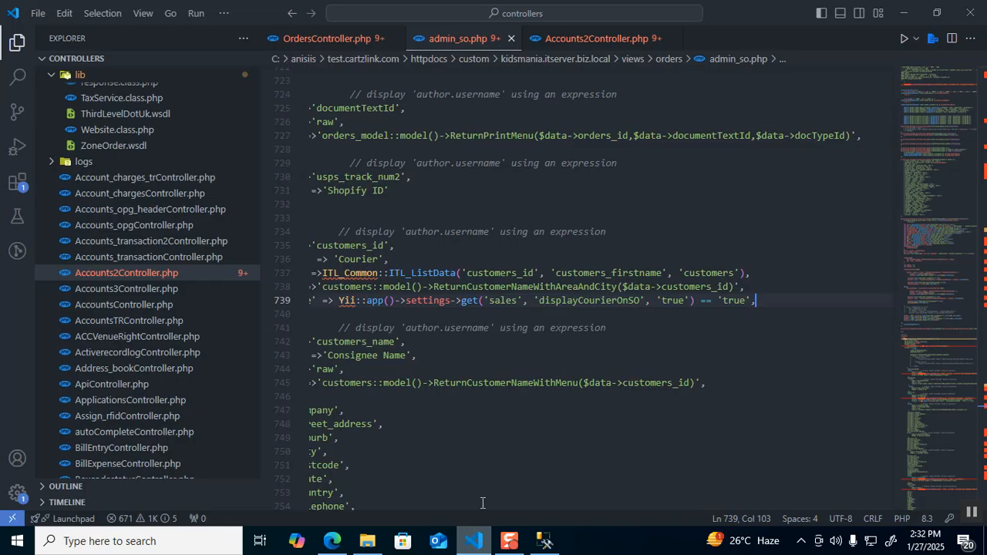
click(577, 38)
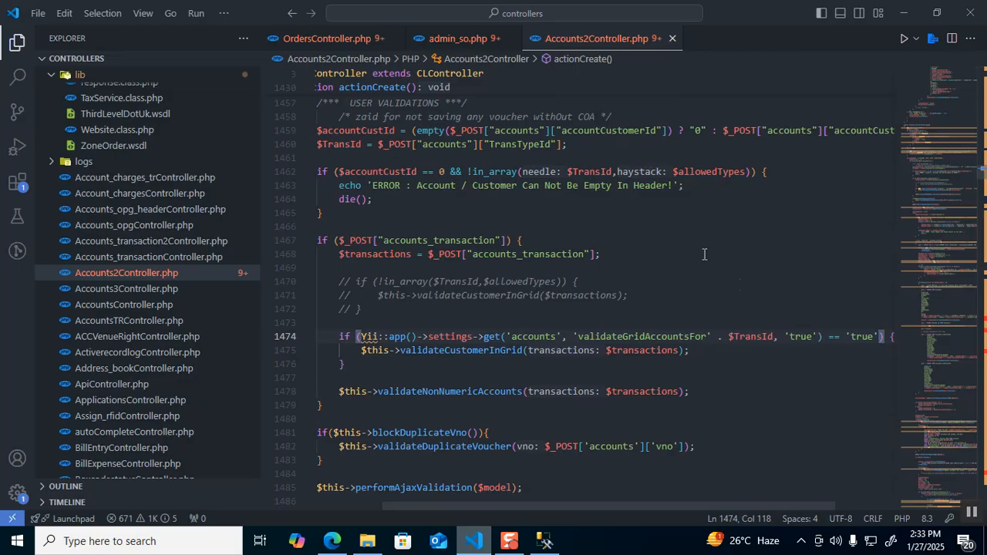
double_click(758, 337)
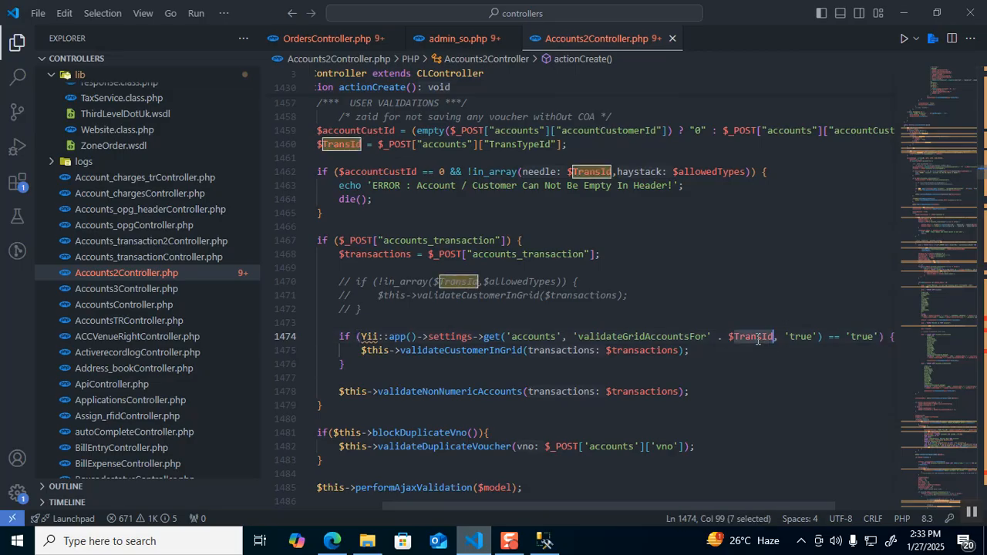
shift+click(729, 337)
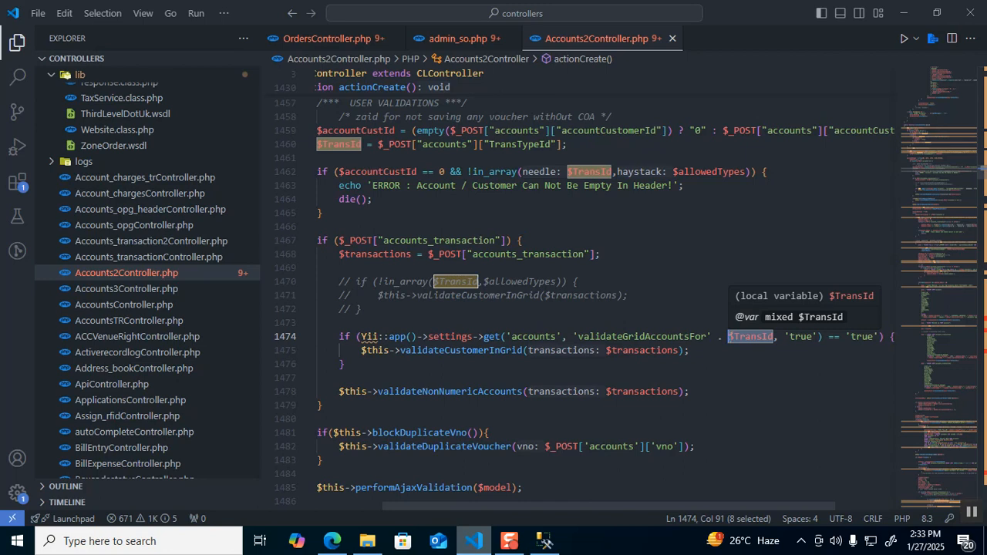
drag(513, 336, 706, 337)
text(accounts', 'validateGridAccountsFor)
key(End)
key(Left)
key(Left)
key(Left)
key(BackSpace)
key(BackSpace)
key(BackSpace)
key(BackSpace)
key(BackSpace)
key(BackSpace)
key(BackSpace)
key(BackSpace)
key(BackSpace)
key(BackSpace)
Undo the settings-based grid validation edits in Accounts2Controller.php back to the original uncommented !in_array($TransId,$allowedTypes) check
key(ctrl+z)
key(ctrl+z)
key(ctrl+z)
key(ctrl+z)
key(ctrl+z)
key(ctrl+z)
key(ctrl+z)
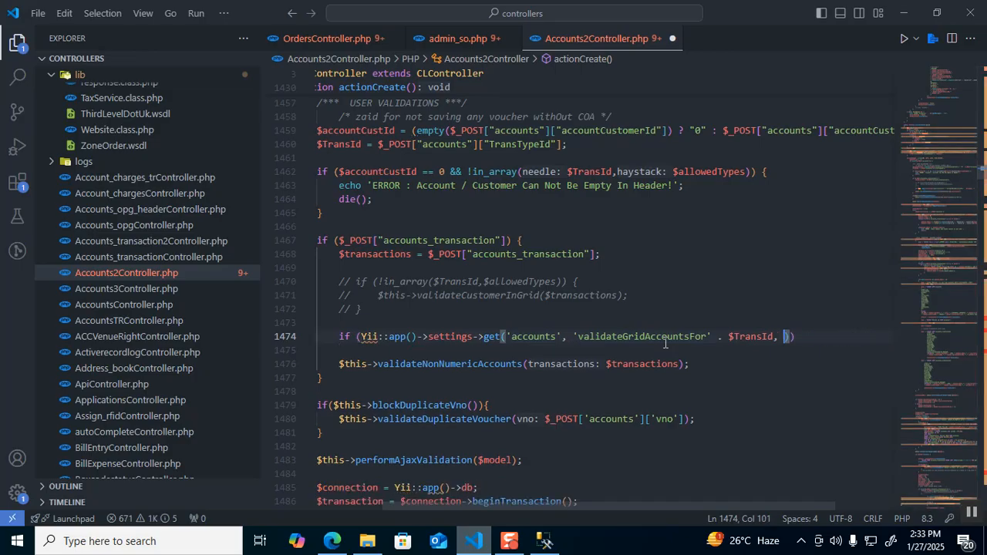
key(ctrl+z)
key(ctrl+z)
key(ctrl+z)
key(ctrl+z)
key(ctrl+z)
key(ctrl+z)
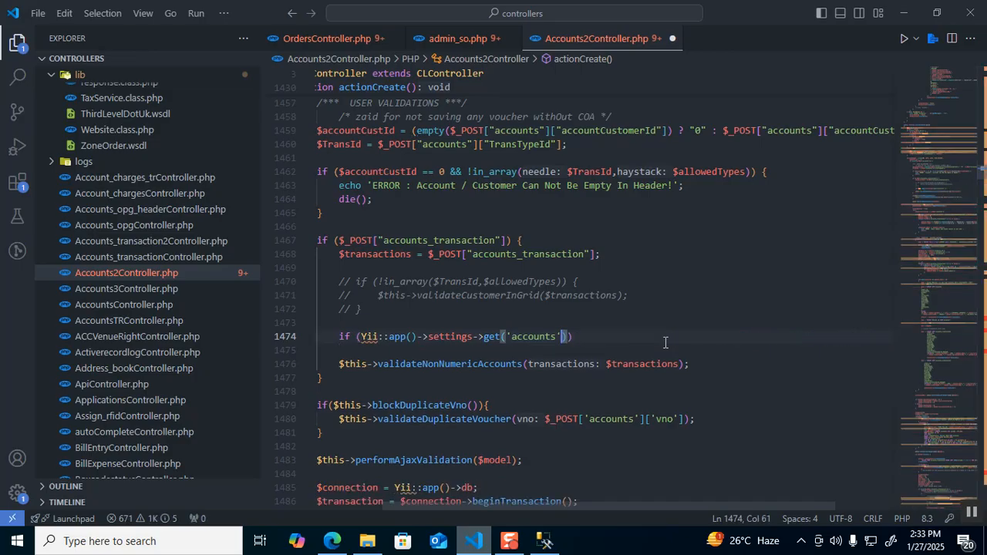
key(ctrl+z)
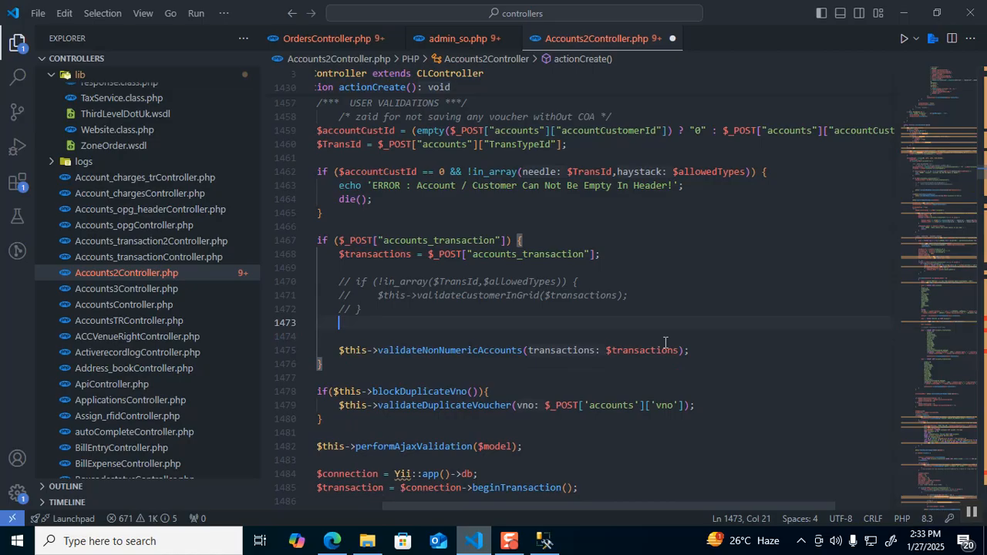
key(ctrl+z)
key(ctrl+z)
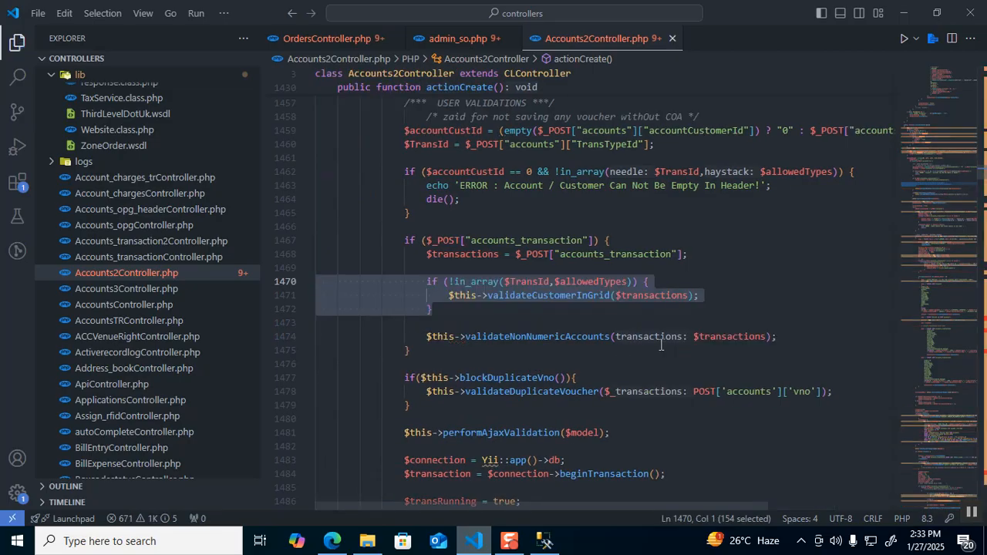
Switch to admin_so.php and undo the edits that added the displayCourierOnSO 'visible' expression to the Courier column
key(ctrl+Tab)
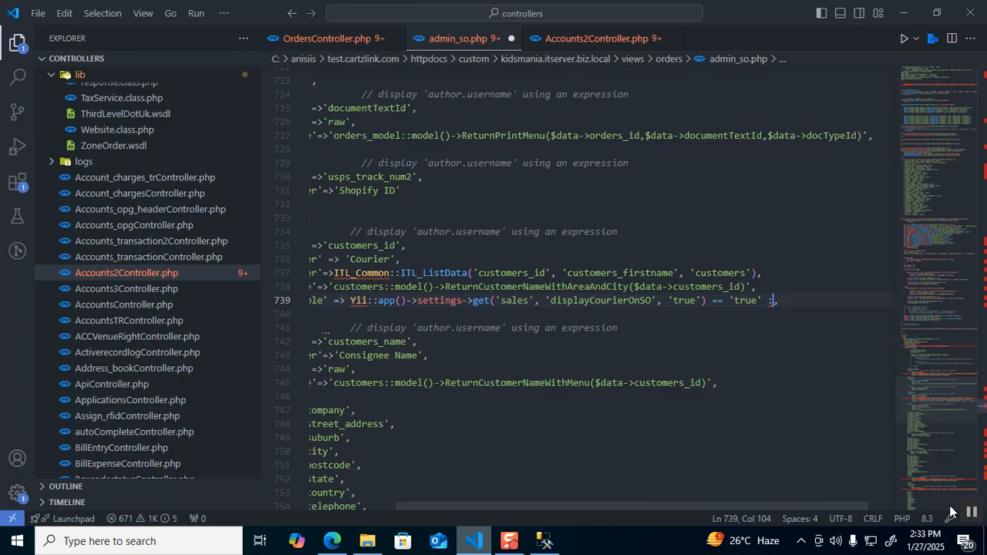
key(ctrl+z)
key(ctrl+z)
key(ctrl+z)
key(ctrl+z)
key(ctrl+z)
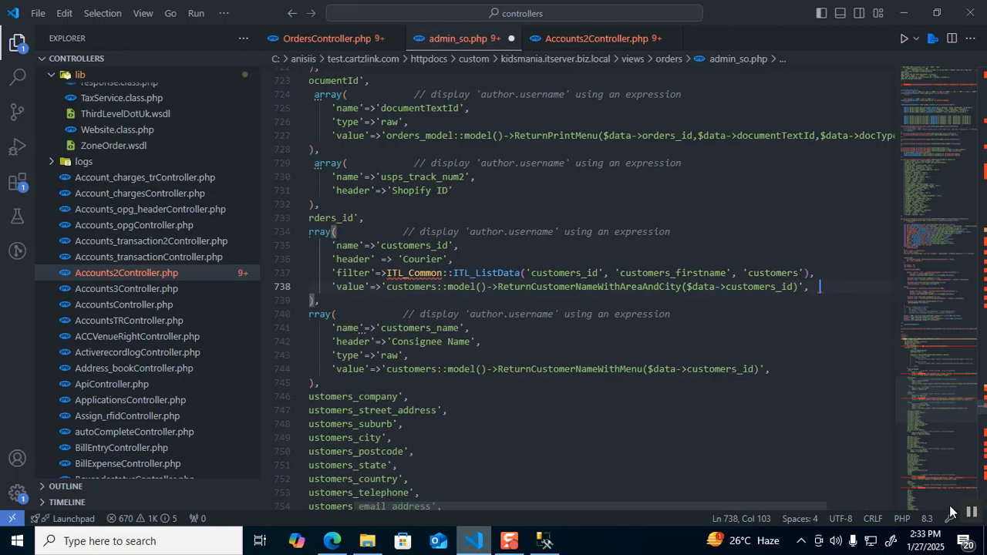
key(ctrl+z)
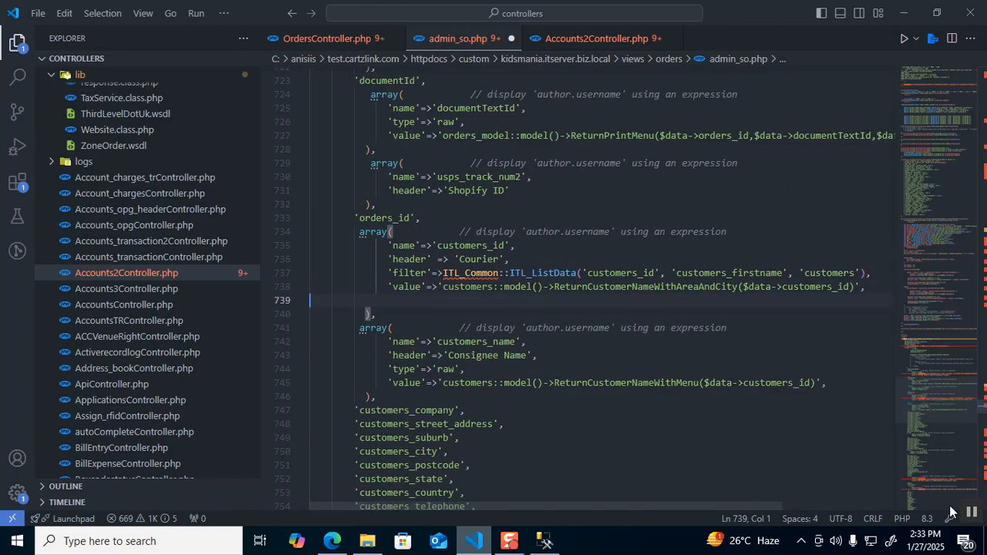